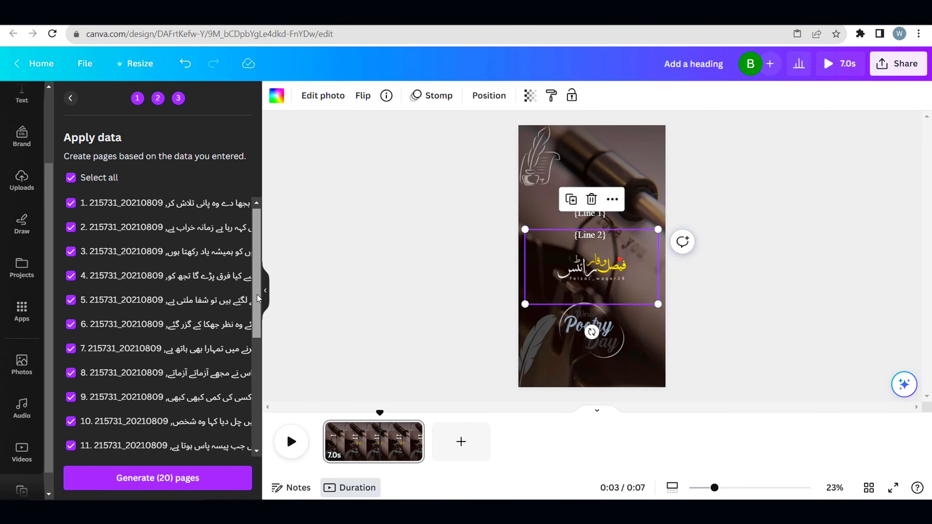
# Generate the 20 pages from all listed data rows and scrub through the generated design's timeline.
pyautogui.scroll(-6, 262, 400)
pyautogui.moveTo(263, 397); pyautogui.dragTo(281, 444)
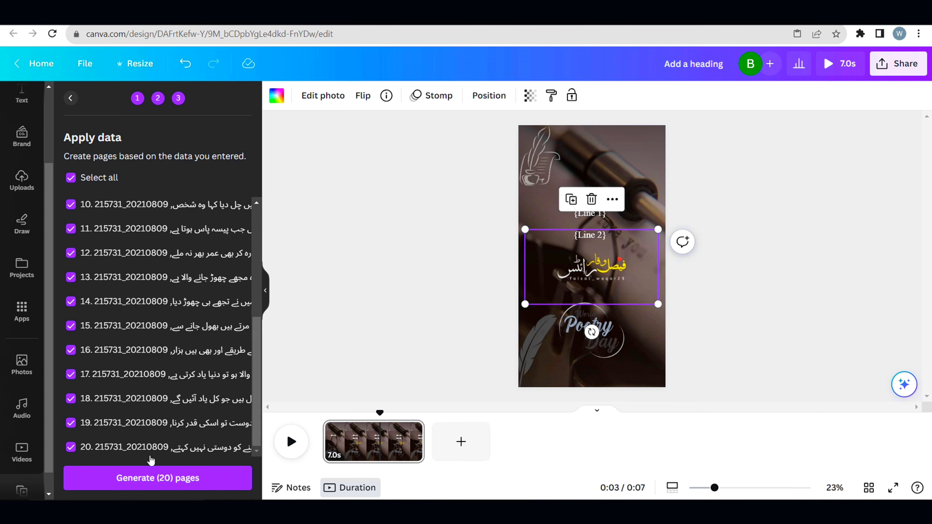
pyautogui.click(156, 481)
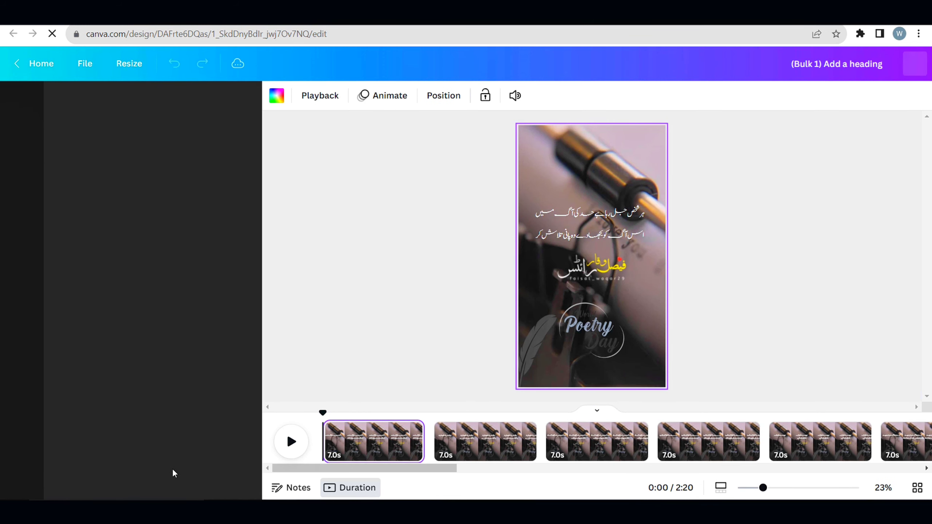
pyautogui.moveTo(322, 412); pyautogui.dragTo(623, 419)
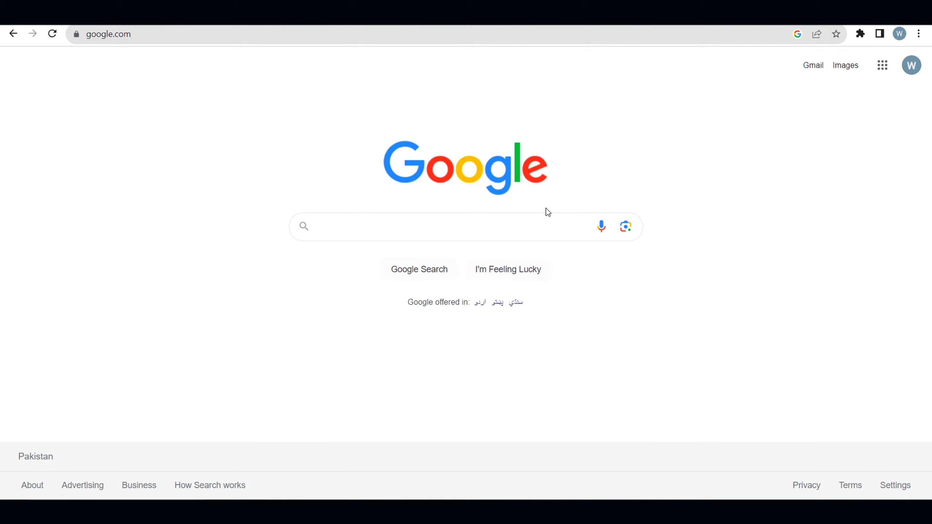
# Search Google for "poetry in urdu" and open the akashurdupoetry.com page of Urdu poetry text with pics.
pyautogui.click(378, 228)
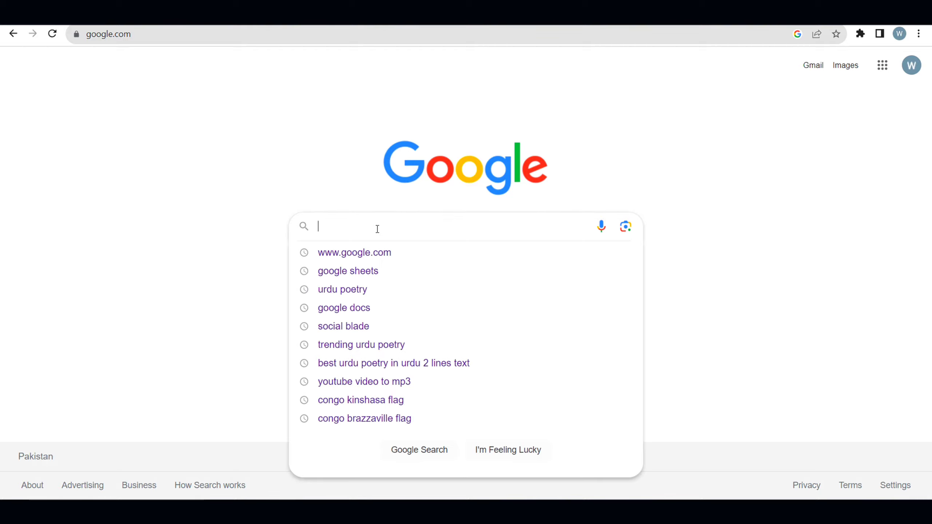
pyautogui.write('po')
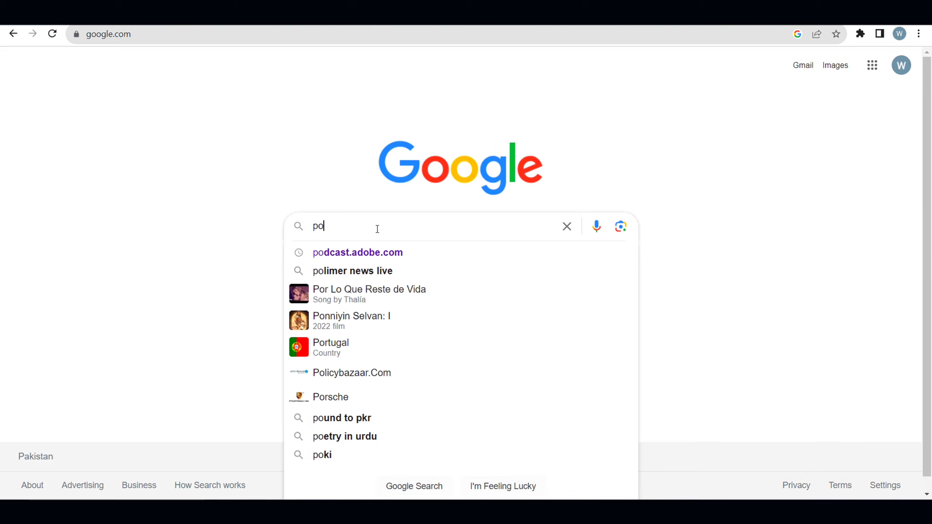
pyautogui.write('etry')
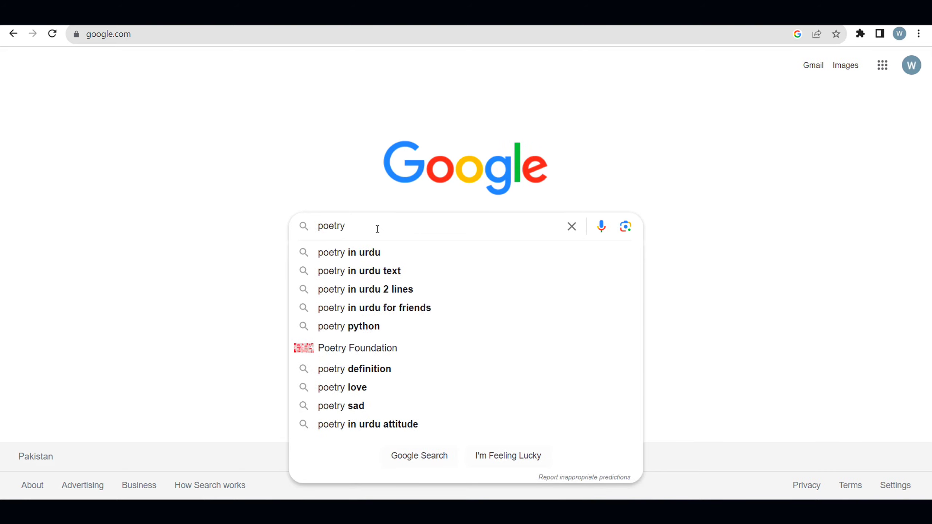
pyautogui.click(377, 255)
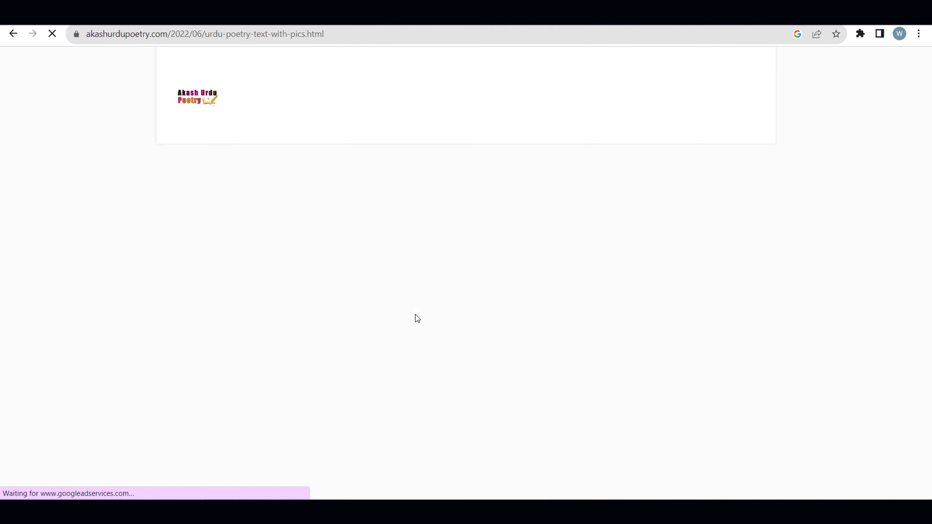
# Copy the first Urdu line of the first couplet under the "Best Urdu poetry Text with images in 2022" heading.
pyautogui.scroll(-13, 435, 318)
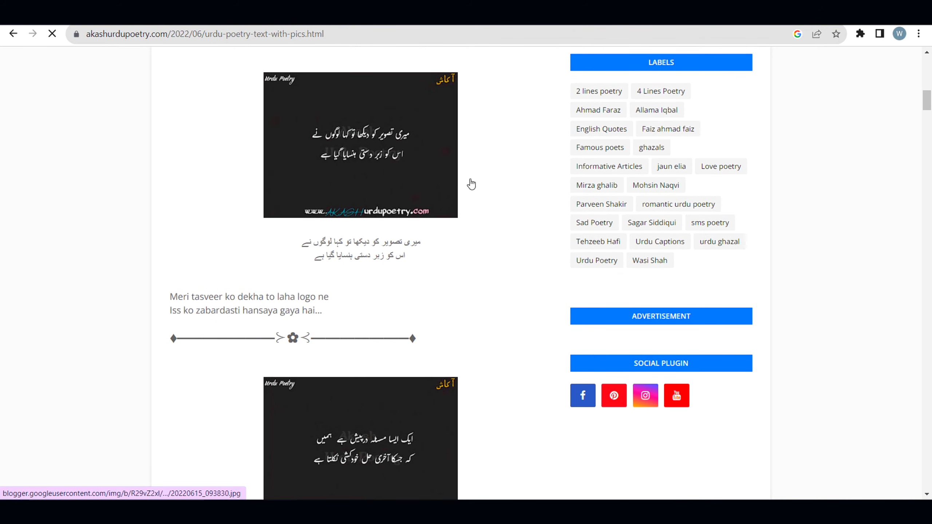
pyautogui.scroll(4, 473, 183)
pyautogui.scroll(5, 366, 214)
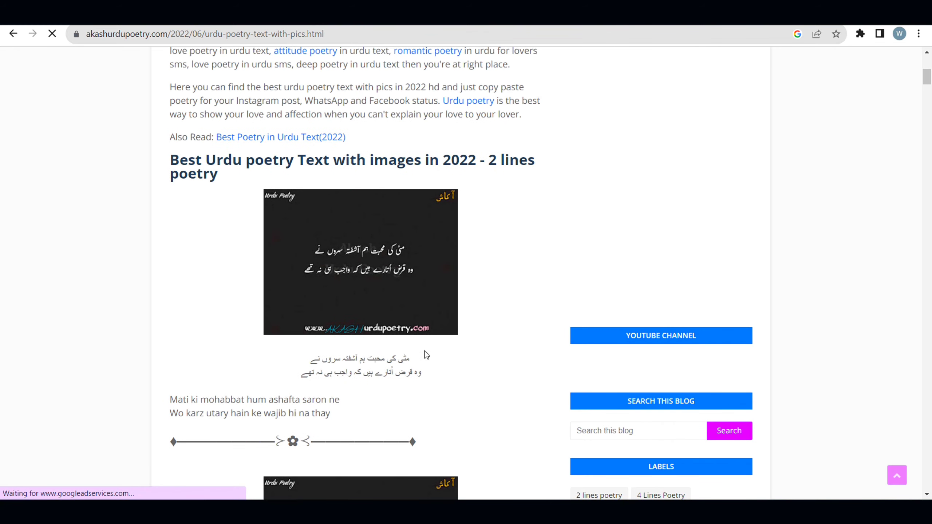
pyautogui.moveTo(421, 367)
pyautogui.mouseDown()
pyautogui.moveTo(319, 363)
pyautogui.moveTo(415, 366)
pyautogui.mouseUp()
pyautogui.doubleClick(406, 360)
pyautogui.tripleClick(406, 359)
pyautogui.hotkey('ctrl', 'c')
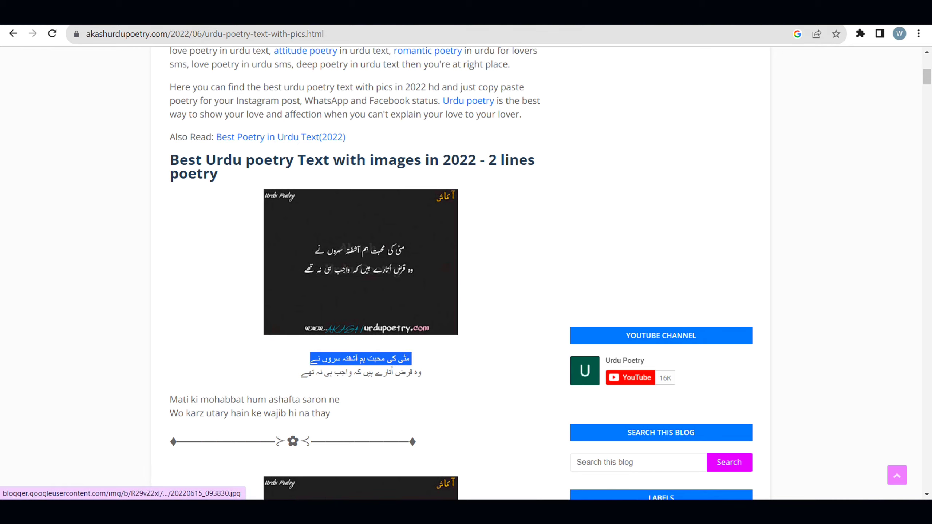
# Switch to Excel and create a new blank workbook.
pyautogui.click(321, 512)
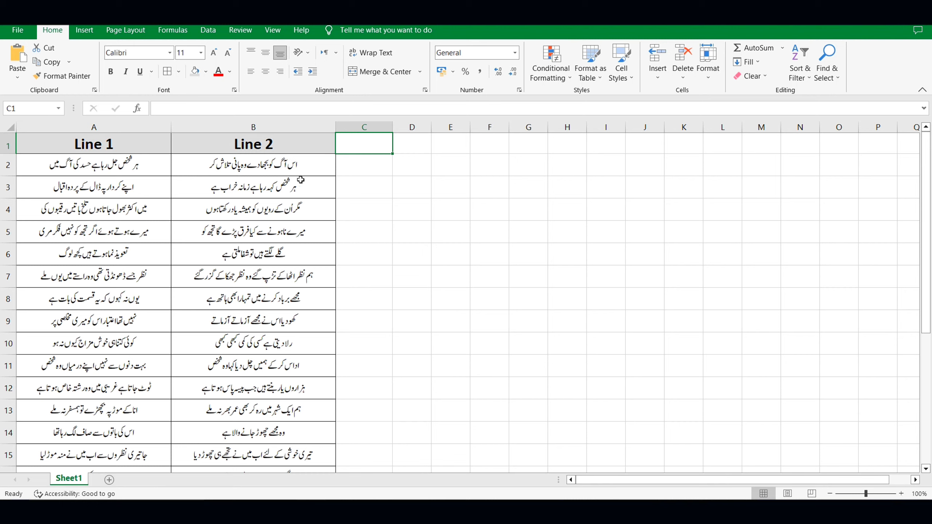
pyautogui.click(17, 30)
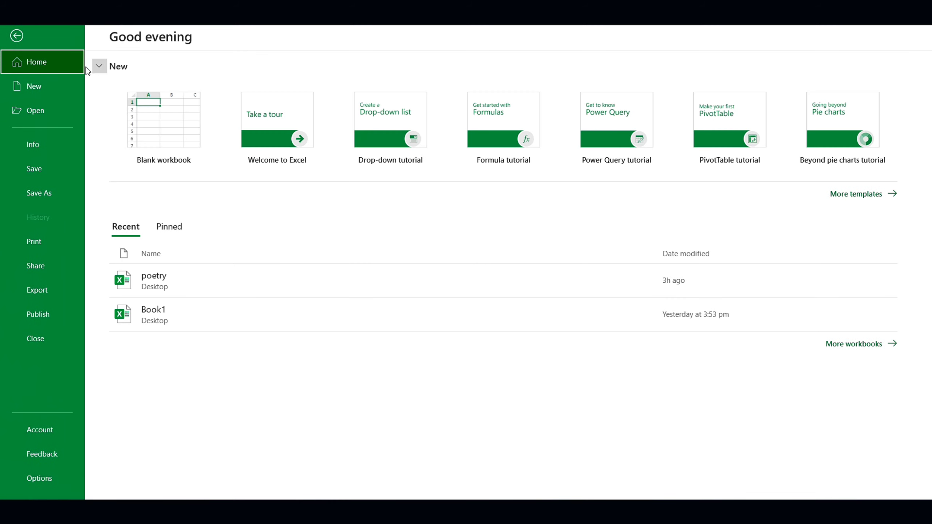
pyautogui.click(35, 86)
pyautogui.click(196, 141)
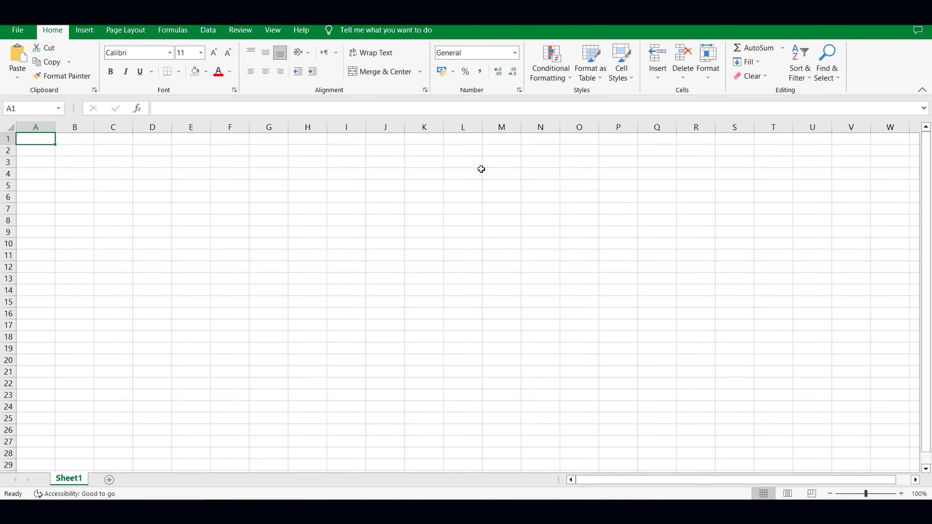
# Widen columns A and B and enter the headers "Line 1" in A1 and "Line 2" in B1.
pyautogui.moveTo(55, 127); pyautogui.dragTo(250, 127)
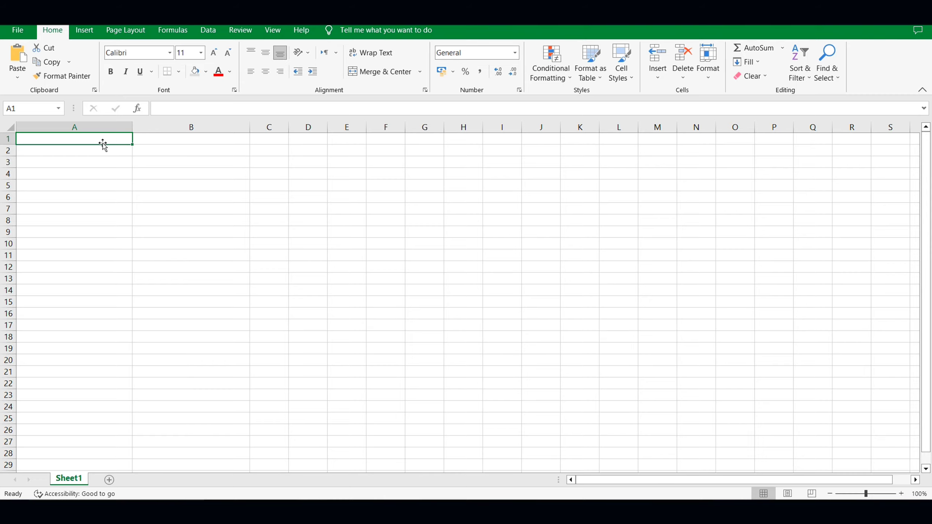
pyautogui.write('Line 1')
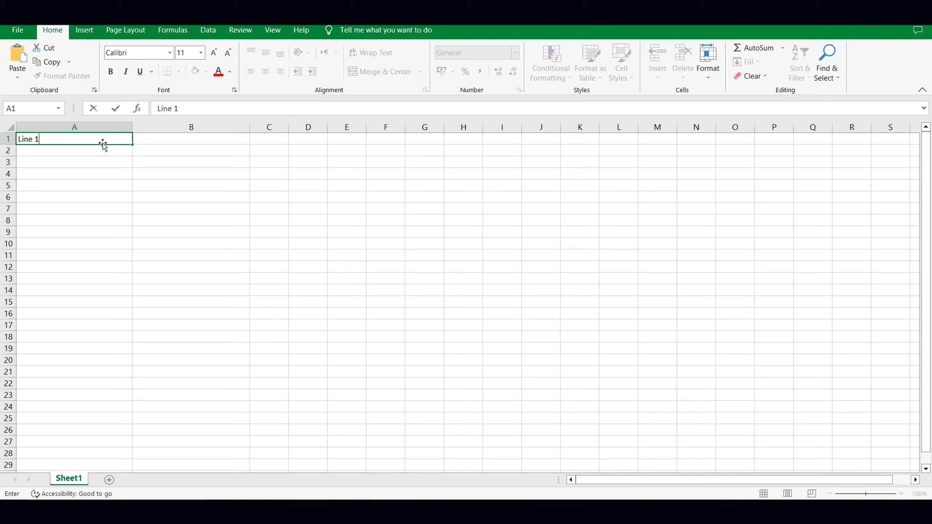
pyautogui.press('Tab')
pyautogui.write('Li')
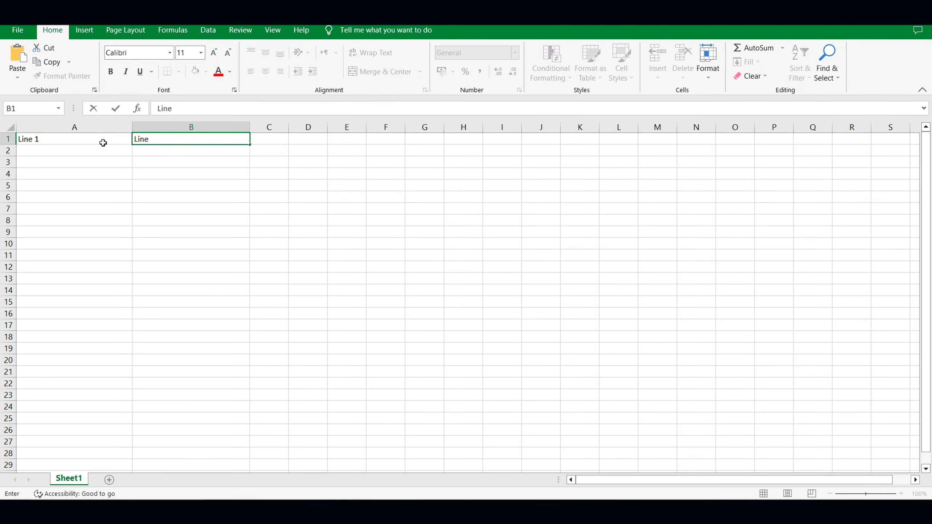
pyautogui.write('ne 2')
pyautogui.click(106, 175)
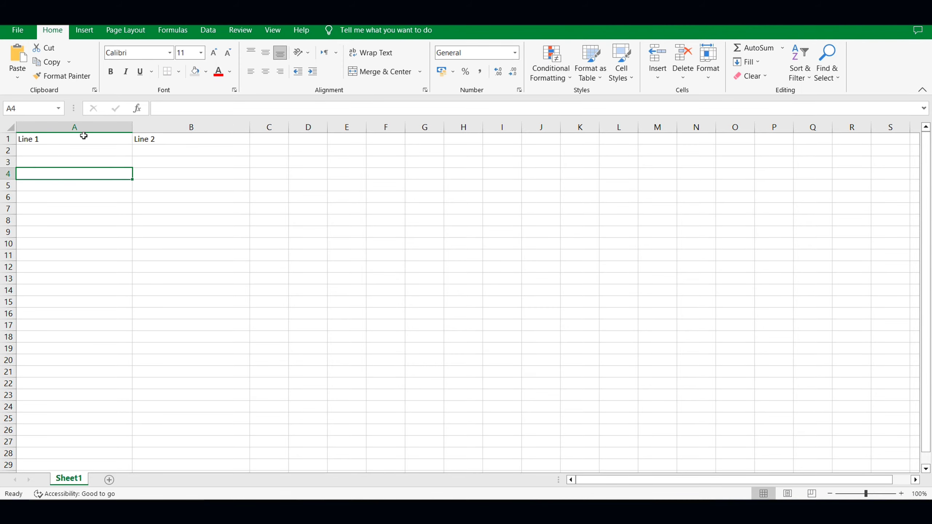
# Format the header cells A1:B1 as bold, font size 16 and horizontally centred.
pyautogui.moveTo(80, 137); pyautogui.dragTo(167, 138)
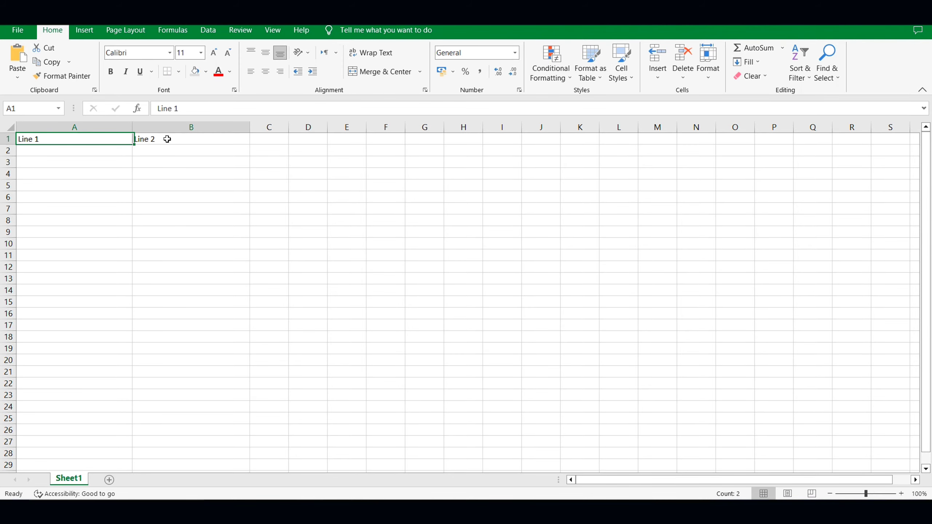
pyautogui.click(110, 72)
pyautogui.click(213, 53)
pyautogui.click(213, 53)
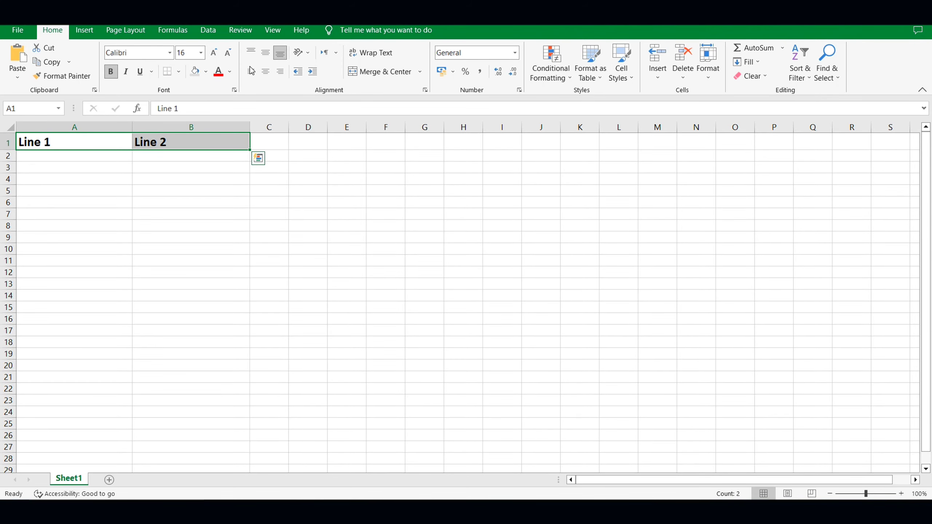
pyautogui.click(265, 71)
pyautogui.click(243, 226)
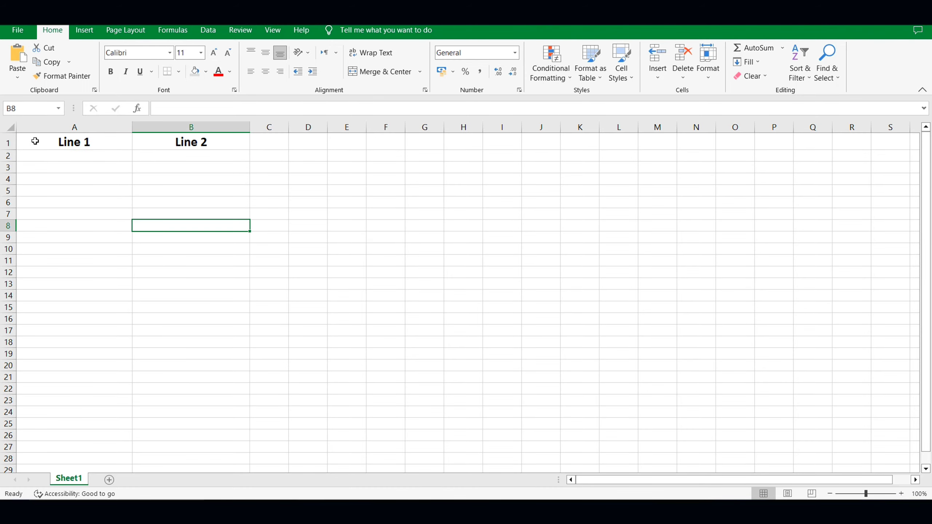
# Apply all borders to columns A and B from the header row down roughly 300 rows.
pyautogui.moveTo(35, 141); pyautogui.dragTo(220, 280)
pyautogui.scroll(13, 97, 278)
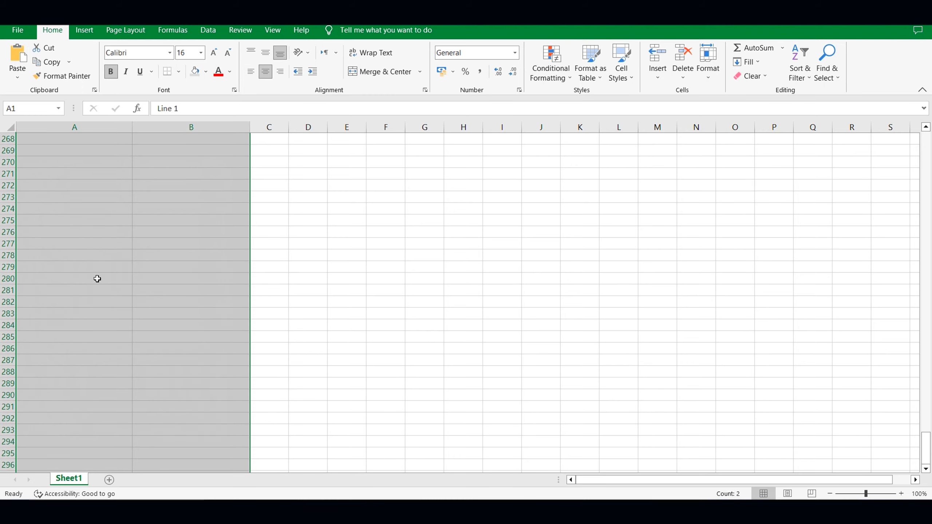
pyautogui.scroll(20, 97, 279)
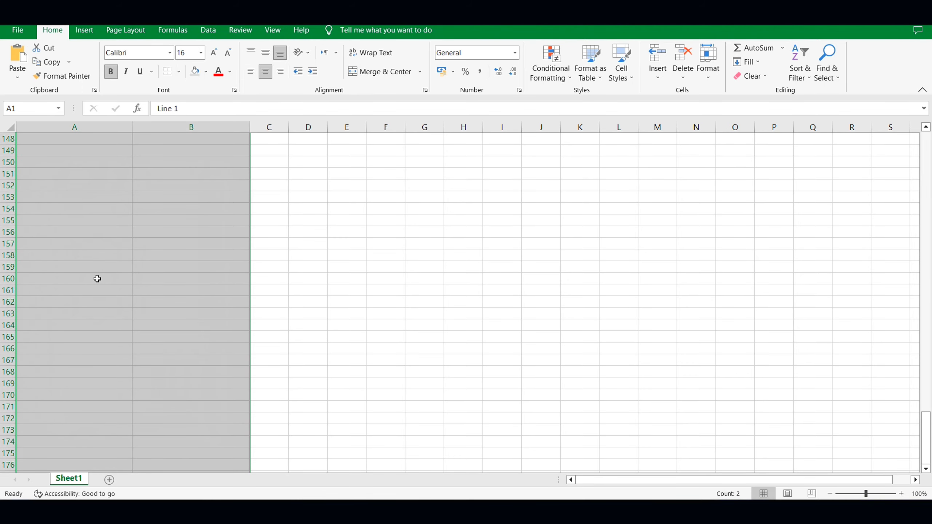
pyautogui.scroll(20, 96, 278)
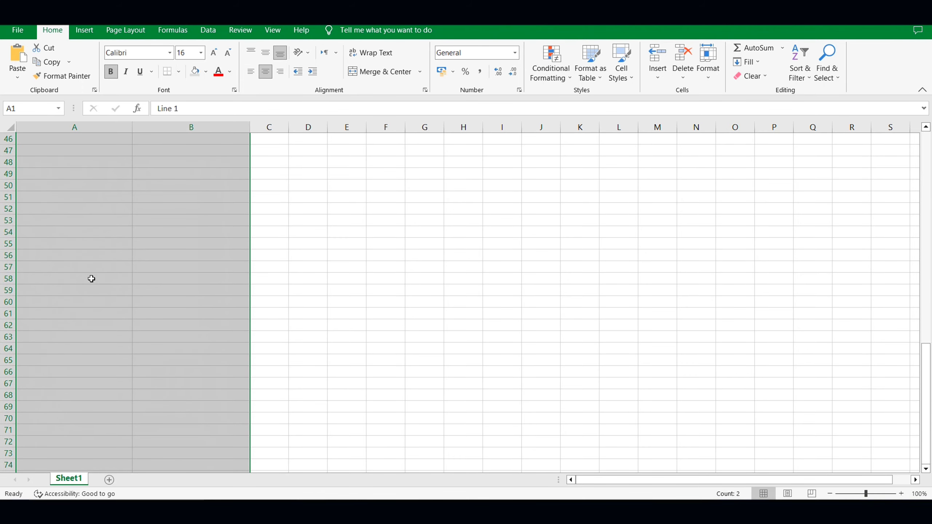
pyautogui.click(178, 73)
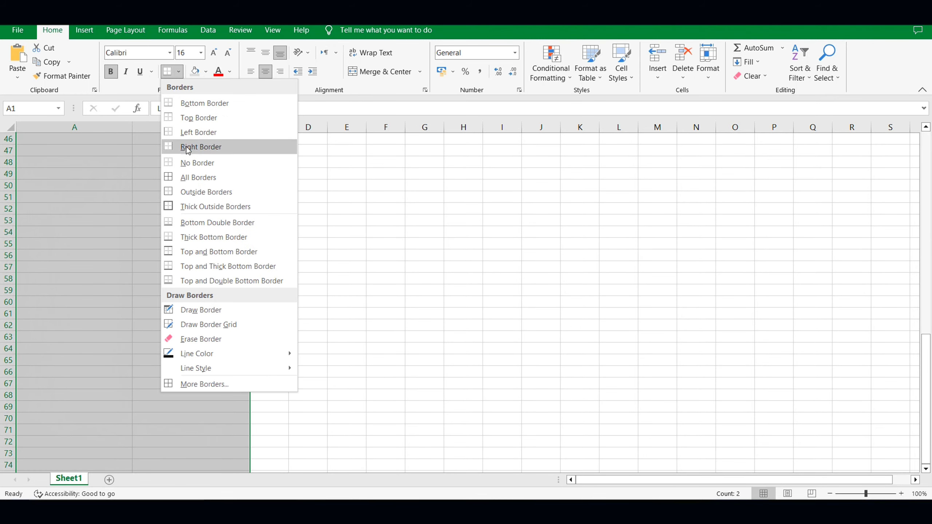
pyautogui.click(200, 178)
pyautogui.scroll(15, 126, 209)
pyautogui.click(188, 192)
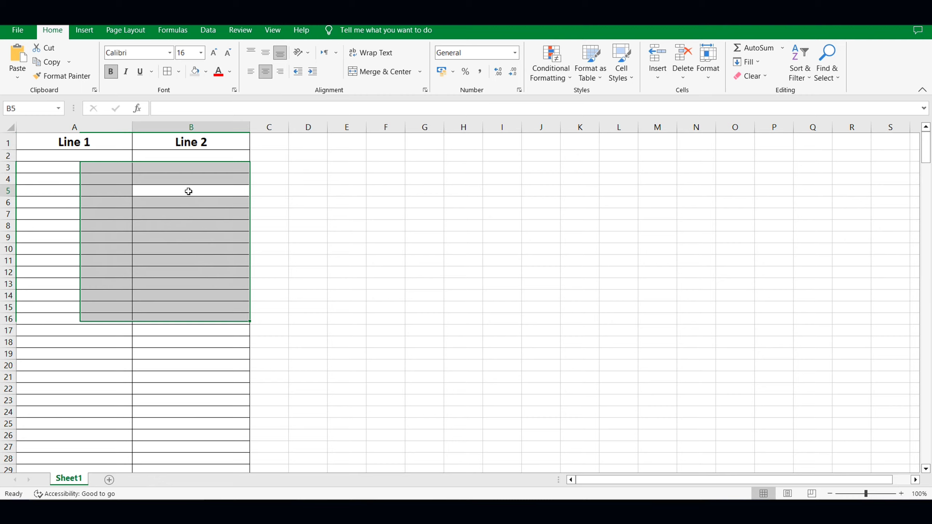
# Paste the copied line into A2 and copy the same couplet's second Urdu line from the poetry page in the browser.
pyautogui.click(111, 156)
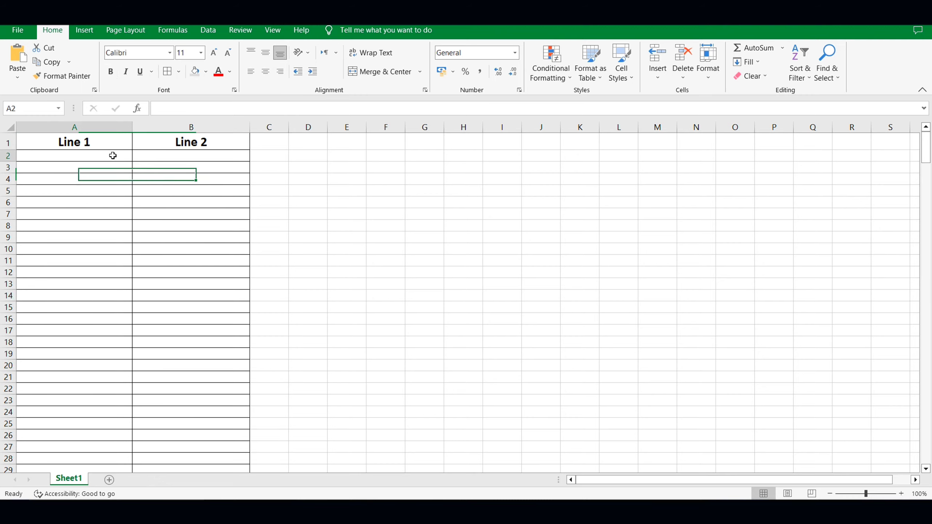
pyautogui.hotkey('ctrl', 'v')
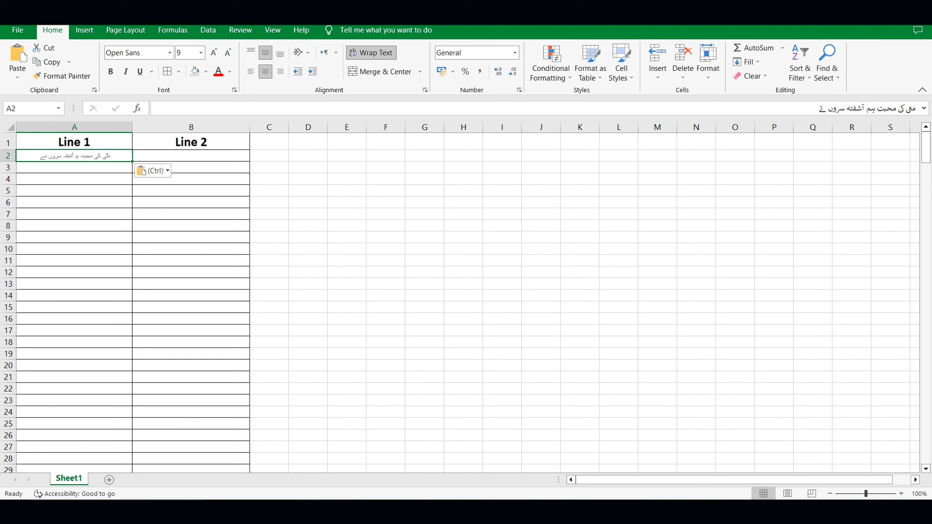
pyautogui.click(281, 512)
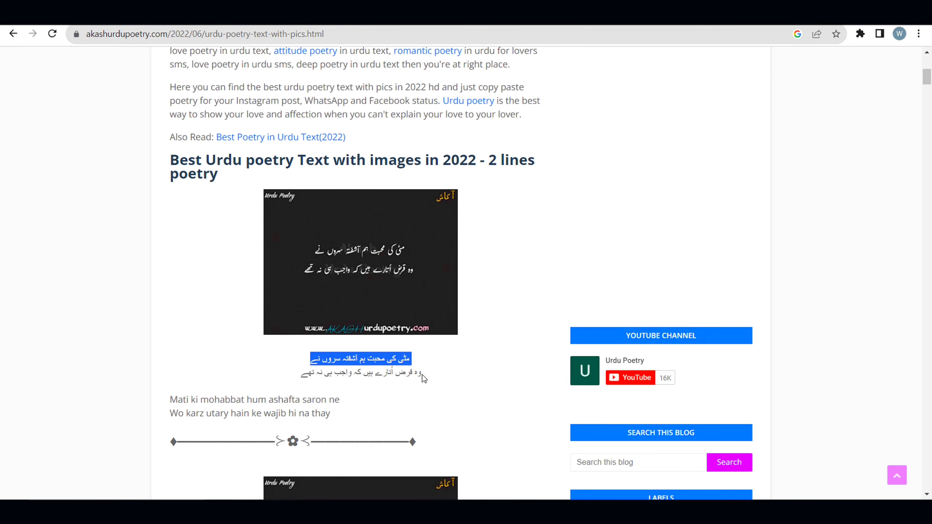
pyautogui.tripleClick(422, 373)
pyautogui.hotkey('ctrl', 'c')
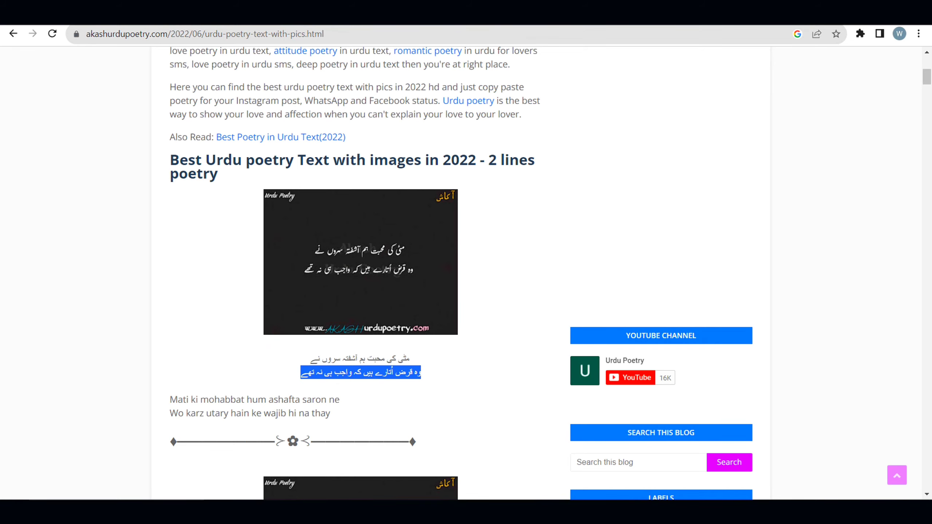
# Return to the new Excel workbook and paste the couplet's second line into B2.
pyautogui.click(266, 461)
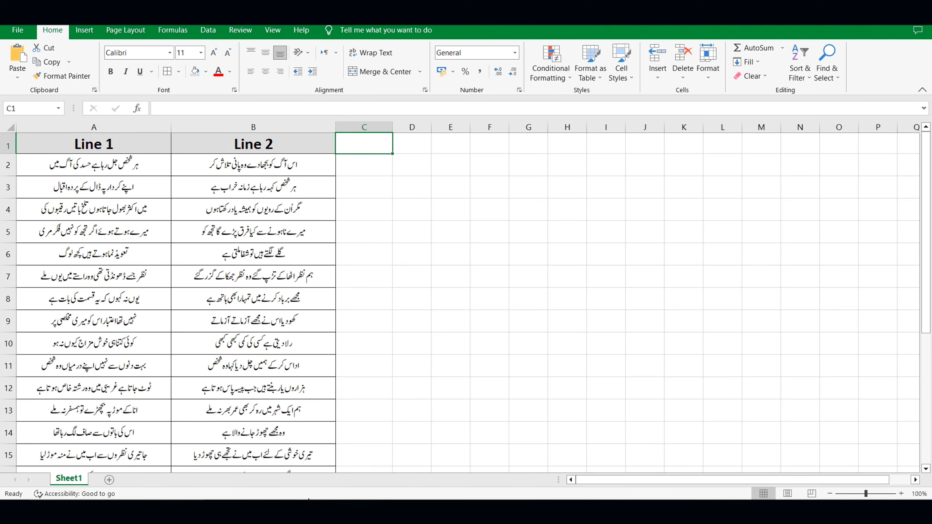
pyautogui.click(329, 454)
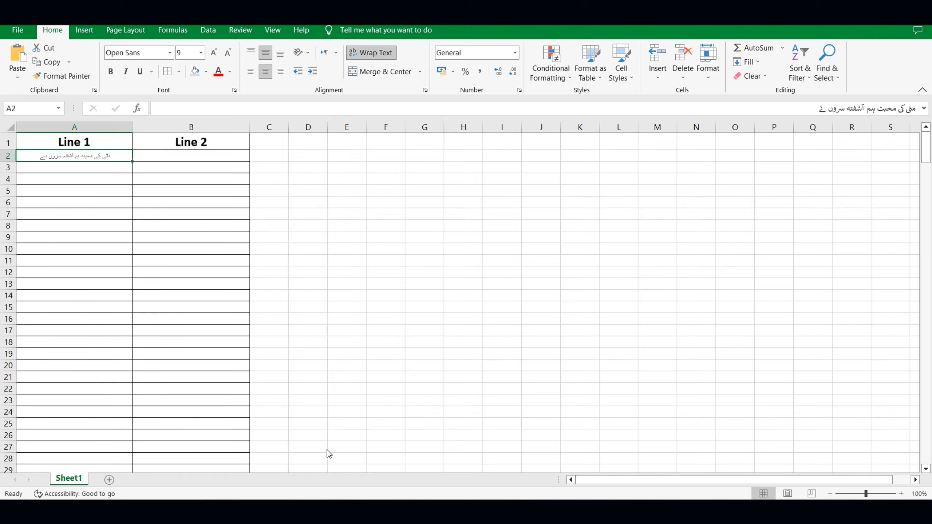
pyautogui.click(173, 158)
pyautogui.hotkey('ctrl', 'v')
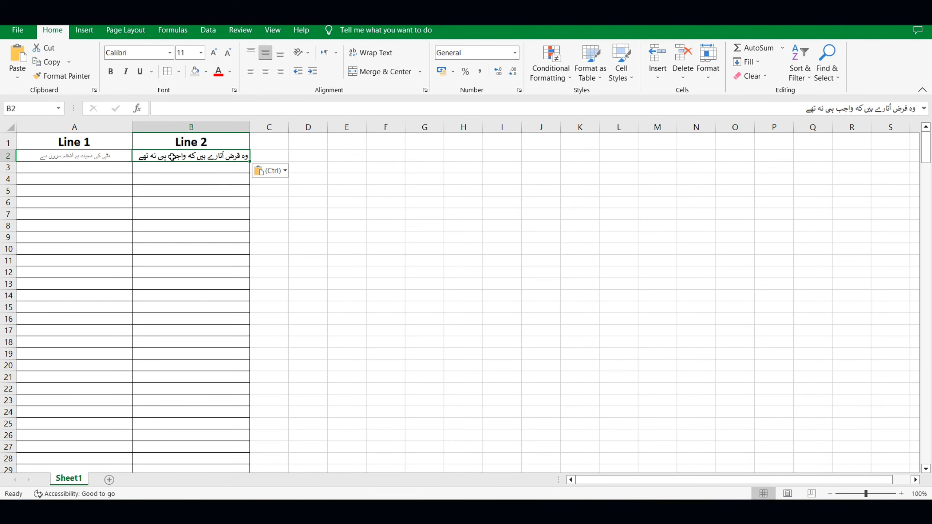
pyautogui.click(329, 225)
# Make the couplet in A2:B2 bold and enlarge the text of A2 by two font-size increments.
pyautogui.moveTo(78, 162); pyautogui.dragTo(155, 157)
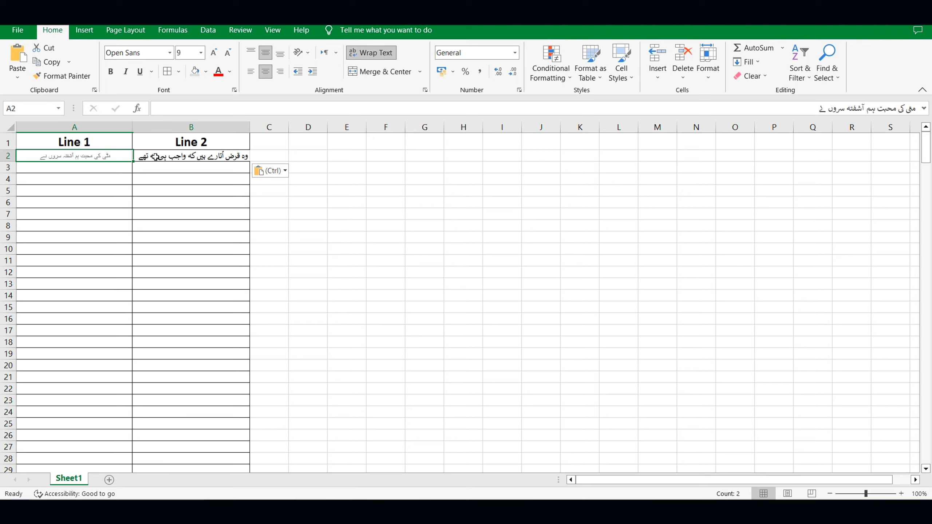
pyautogui.click(109, 72)
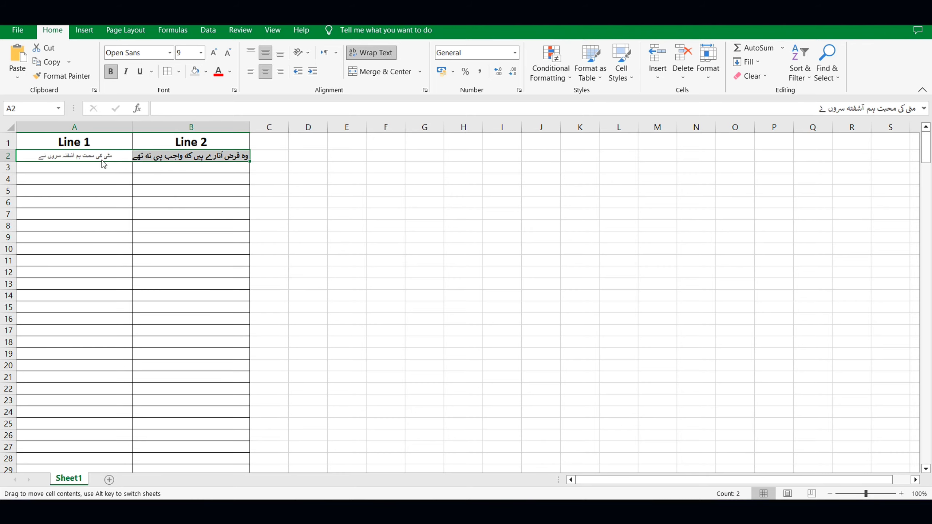
pyautogui.click(99, 203)
pyautogui.click(99, 157)
pyautogui.click(215, 56)
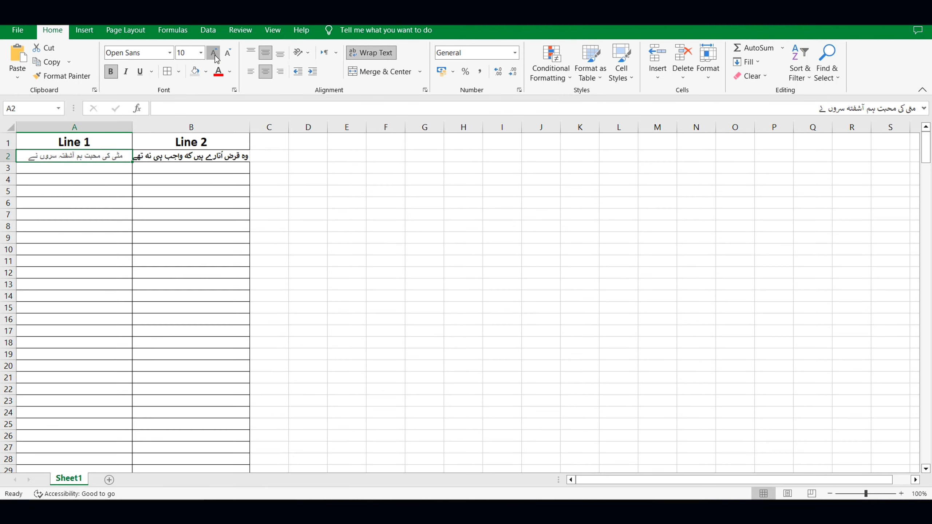
pyautogui.click(215, 56)
pyautogui.click(230, 230)
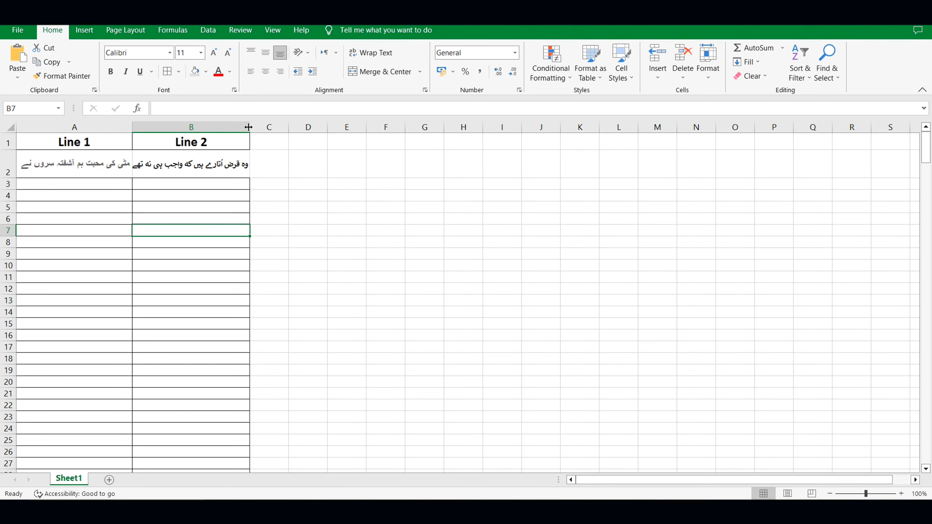
# Autofit column B to the width of its Urdu line.
pyautogui.doubleClick(249, 127)
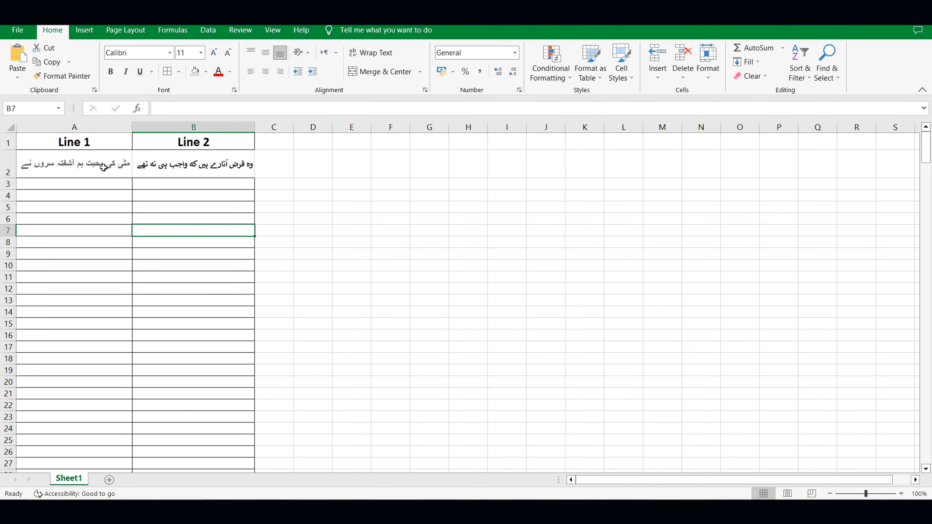
pyautogui.click(149, 163)
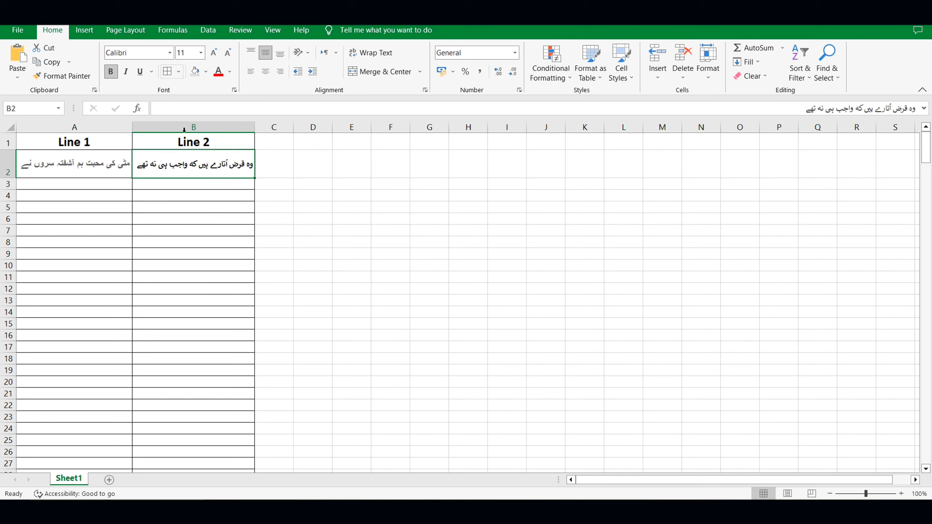
pyautogui.click(162, 216)
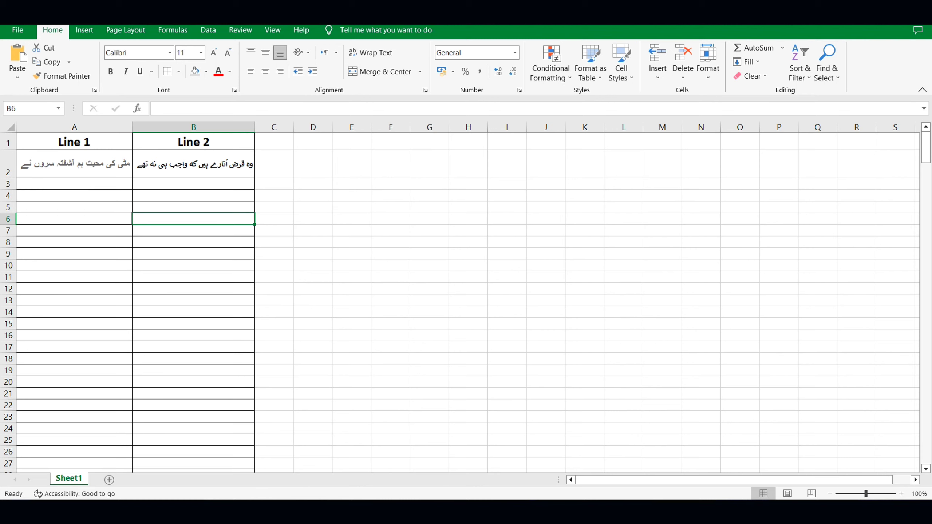
# Switch to the browser, search for google sheets in a new tab and open a new blank spreadsheet.
pyautogui.hotkey('alt', 'Tab')
pyautogui.hotkey('ctrl', 't')
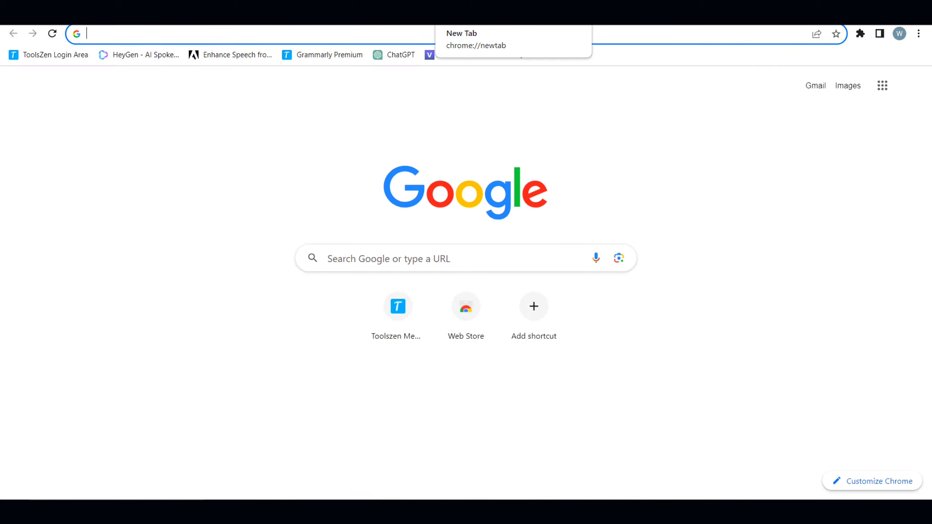
pyautogui.write('google sheets')
pyautogui.press('Return')
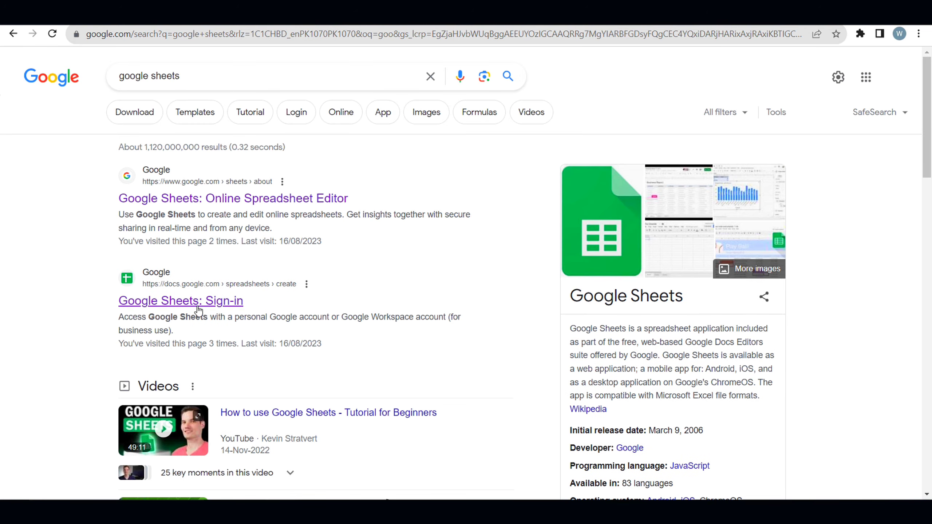
pyautogui.click(197, 306)
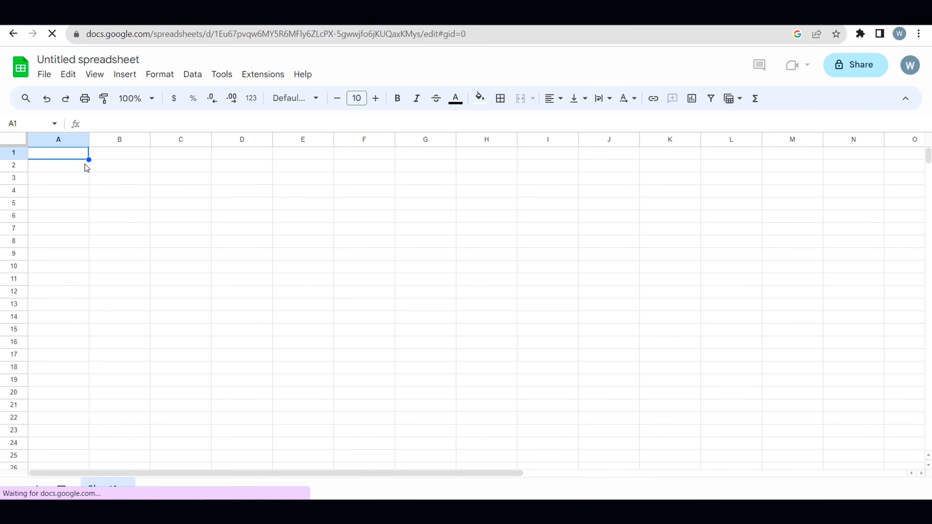
# Widen columns A and B of the blank Google Sheets spreadsheet.
pyautogui.click(91, 203)
pyautogui.moveTo(89, 139); pyautogui.dragTo(175, 145)
pyautogui.moveTo(236, 140); pyautogui.dragTo(324, 144)
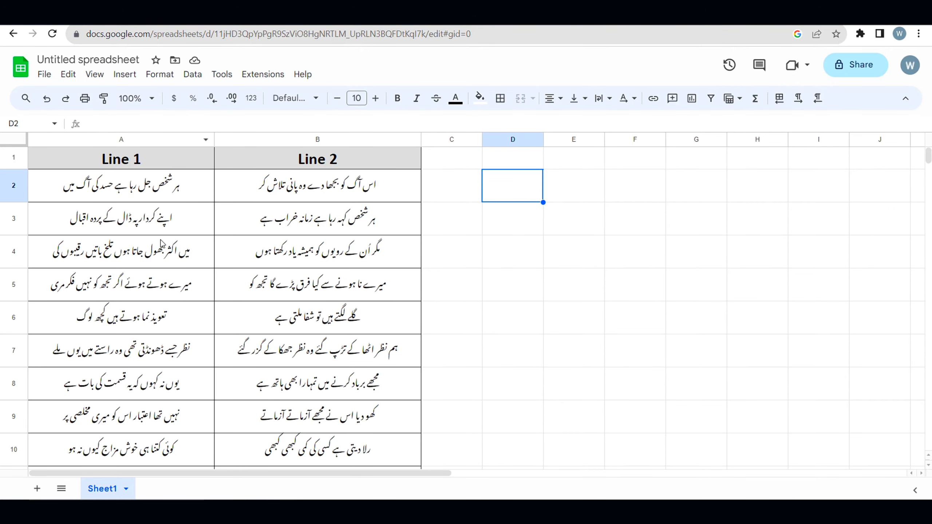
# Examine the Urdu couplets under Line 1 and Line 2 in the filled Google Sheets spreadsheet.
pyautogui.scroll(-10, 156, 254)
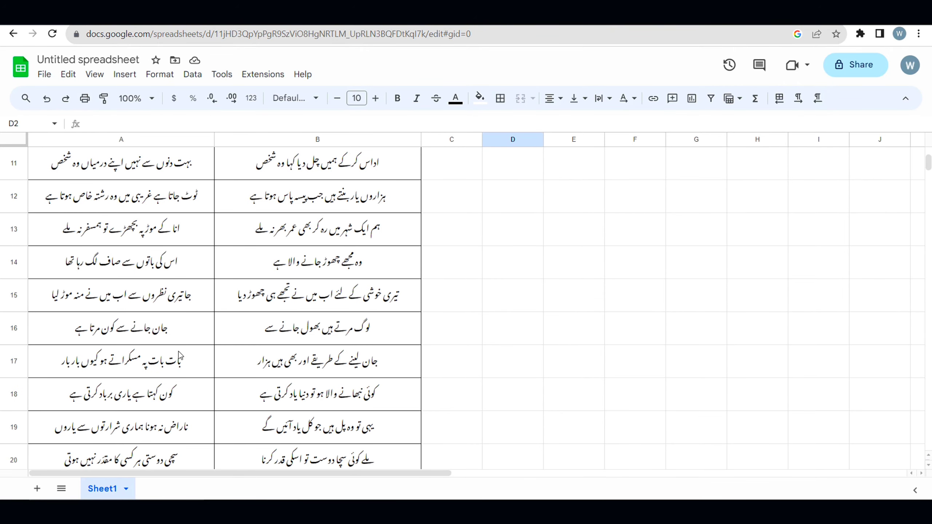
pyautogui.scroll(10, 259, 299)
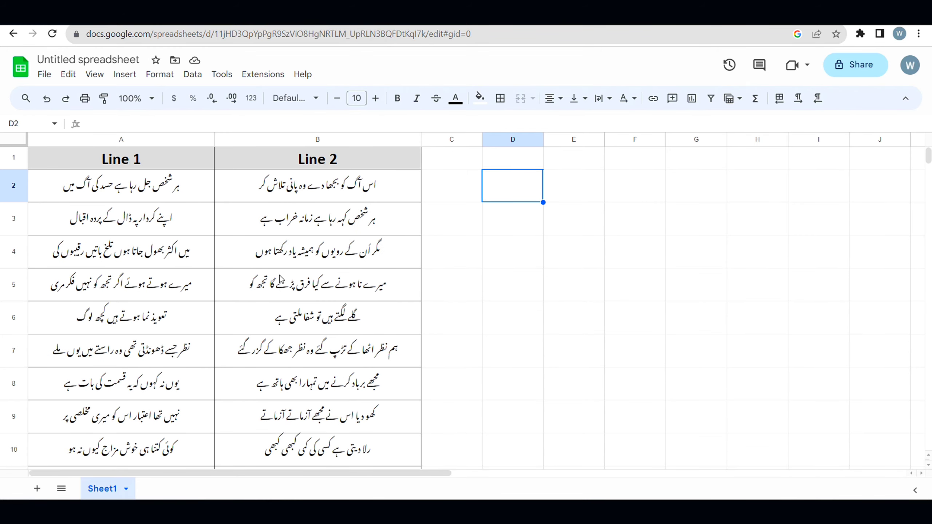
pyautogui.scroll(-7, 280, 279)
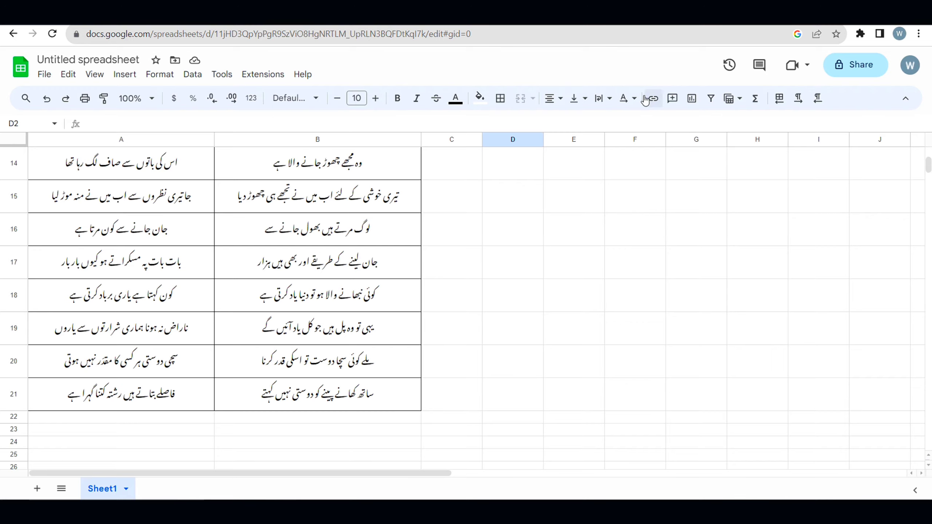
pyautogui.scroll(7, 310, 248)
pyautogui.scroll(-10, 191, 353)
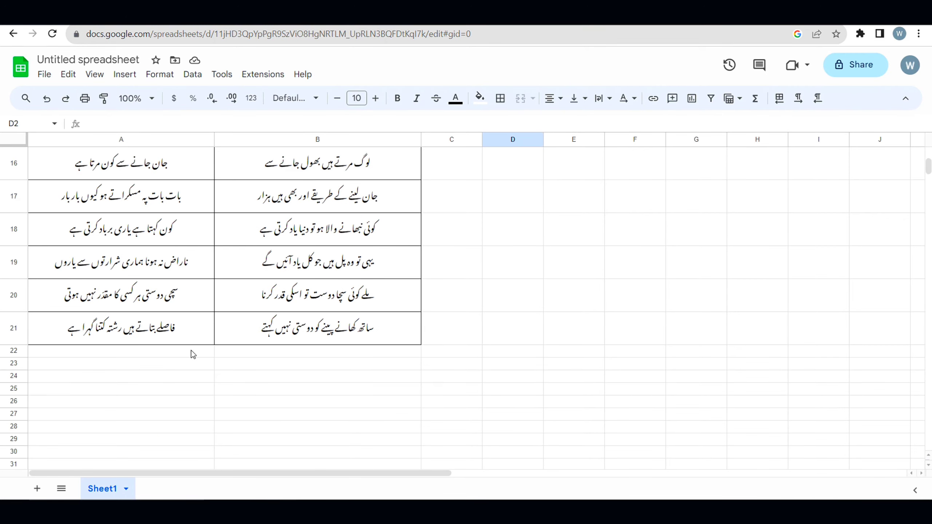
pyautogui.scroll(5, 16, 339)
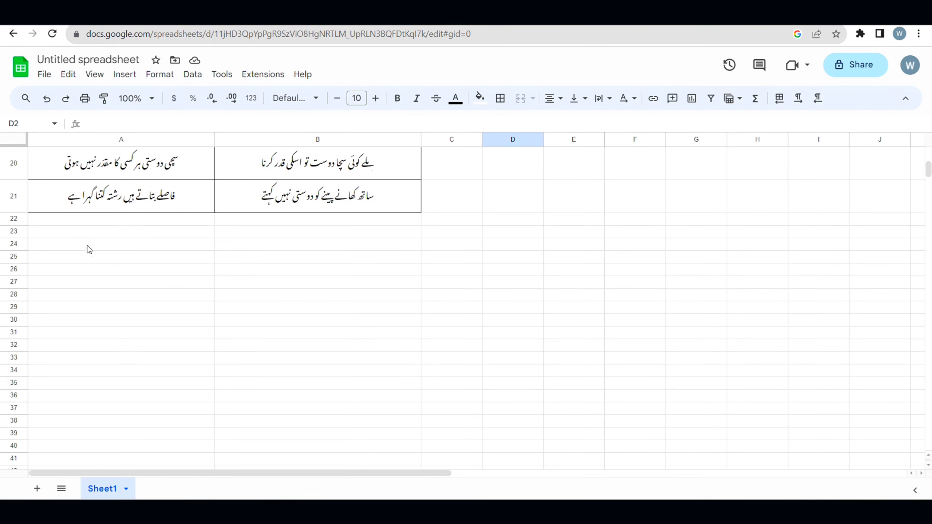
pyautogui.scroll(-2, 28, 338)
pyautogui.scroll(-5, 68, 416)
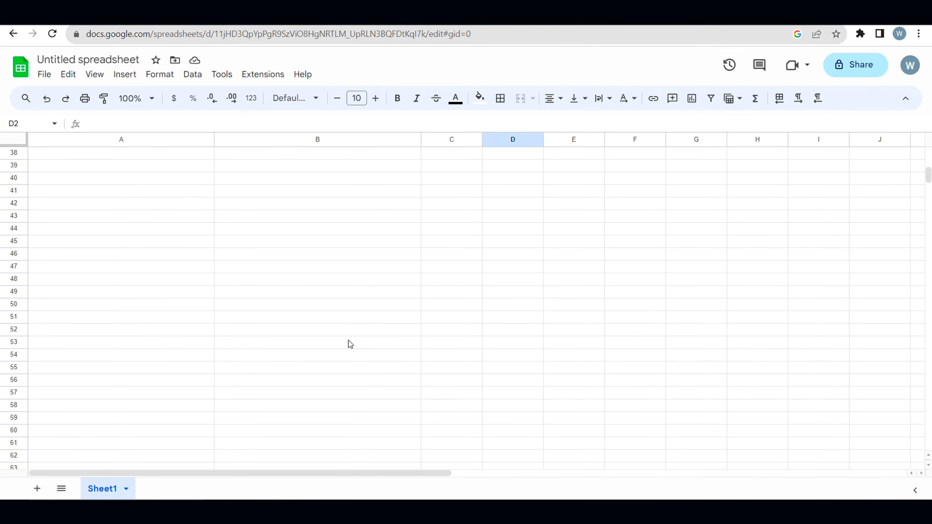
pyautogui.scroll(10, 392, 309)
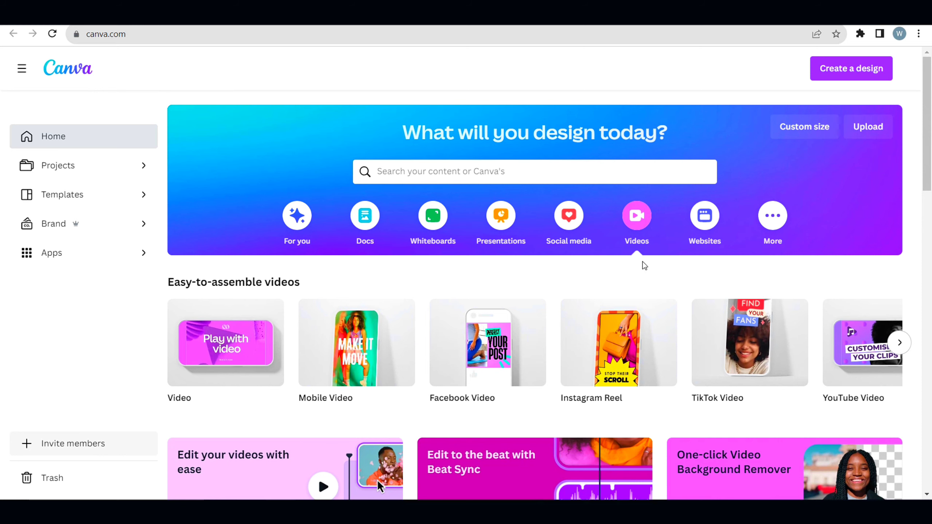
# Create a blank 1080 × 1920 px Mobile Video design in Canva.
pyautogui.moveTo(351, 358)
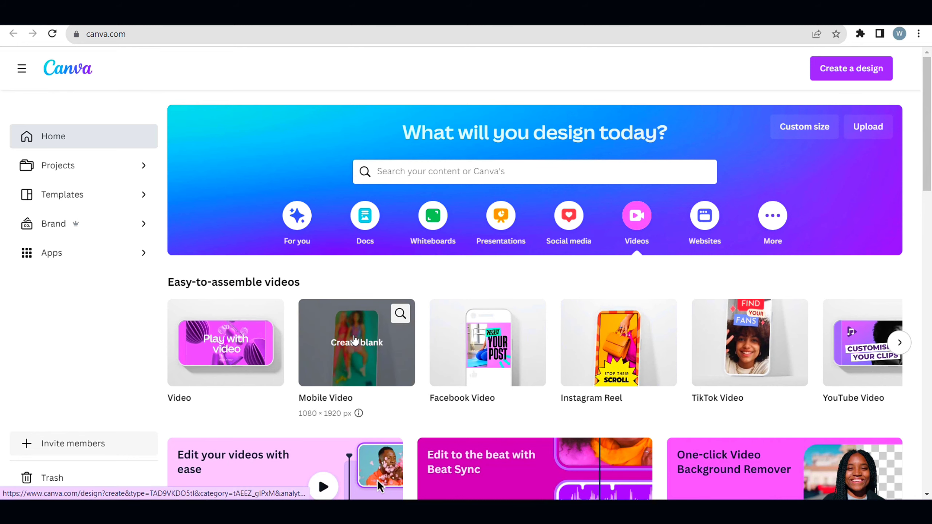
pyautogui.click(355, 342)
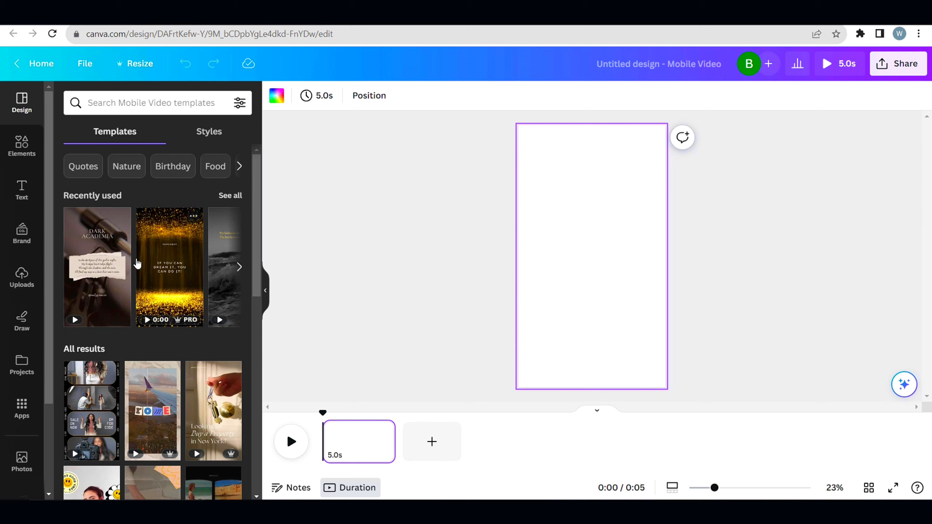
# Search the Mobile Video templates for poetry and apply the Dark Academia love poem template to the page.
pyautogui.scroll(-5, 135, 264)
pyautogui.scroll(-8, 134, 318)
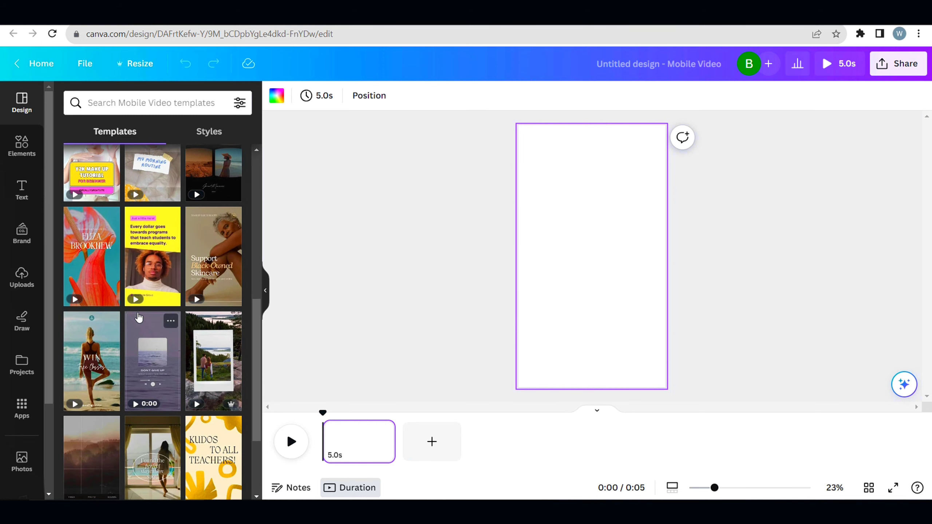
pyautogui.scroll(-3, 139, 317)
pyautogui.scroll(10, 139, 317)
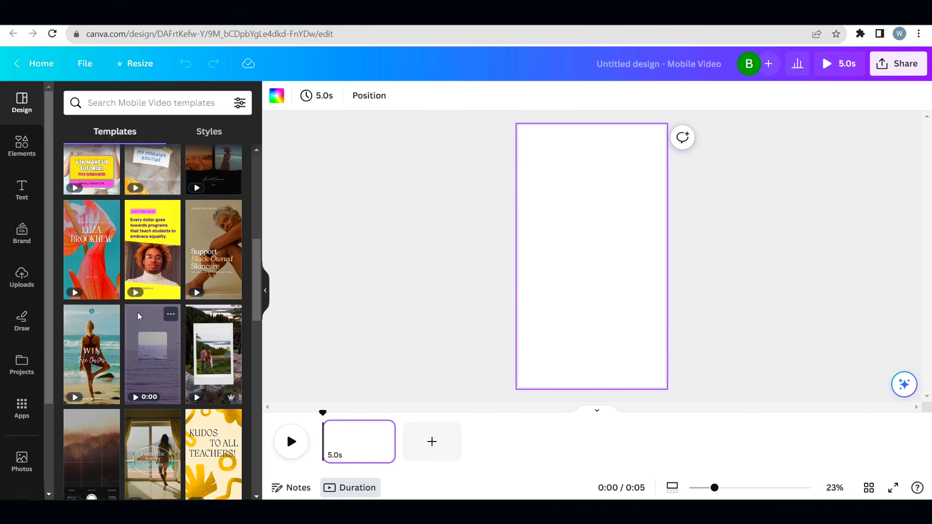
pyautogui.scroll(5, 139, 317)
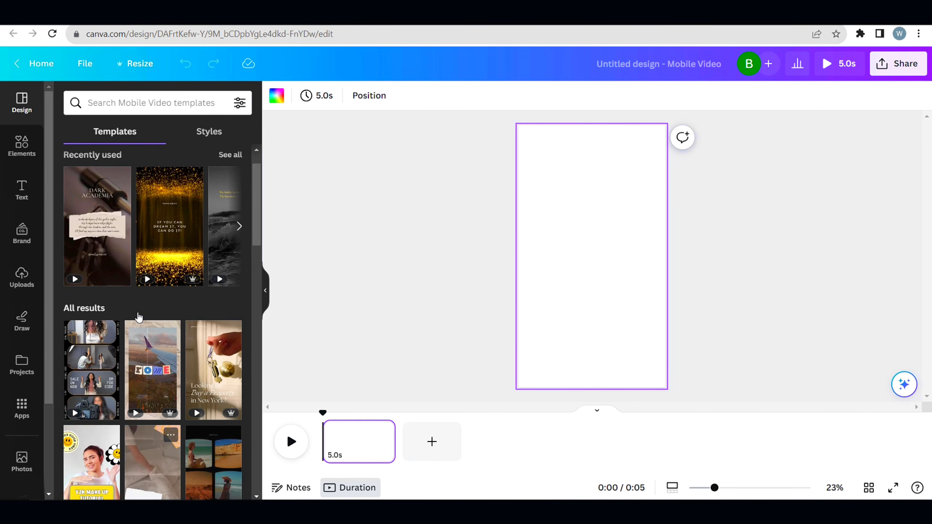
pyautogui.scroll(-3, 128, 403)
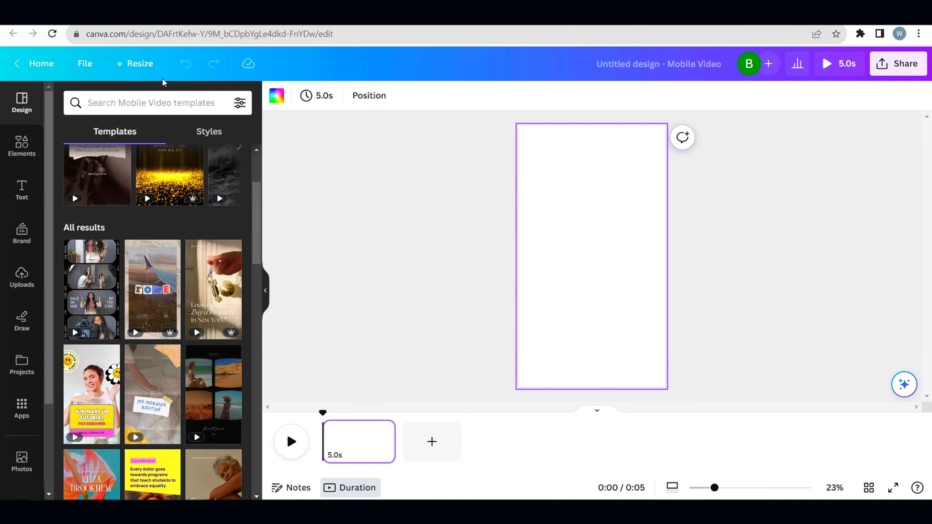
pyautogui.click(154, 106)
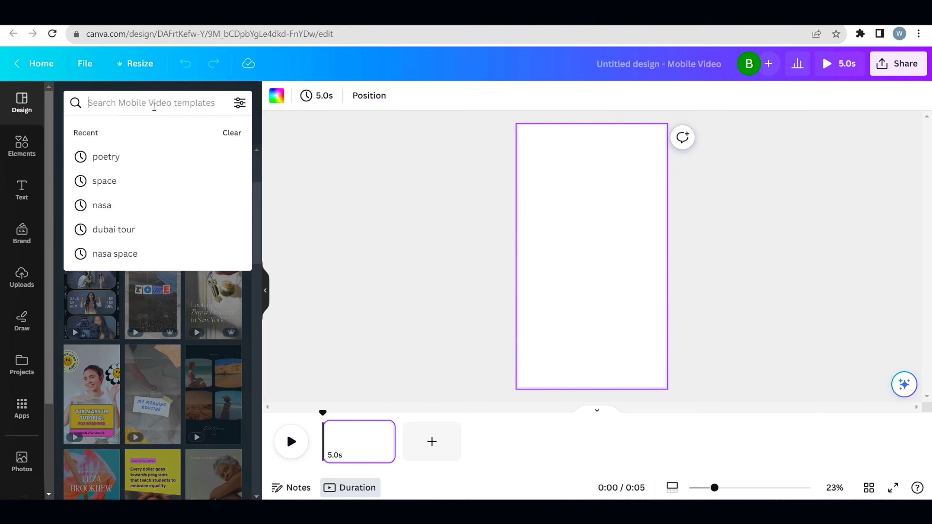
pyautogui.write('po')
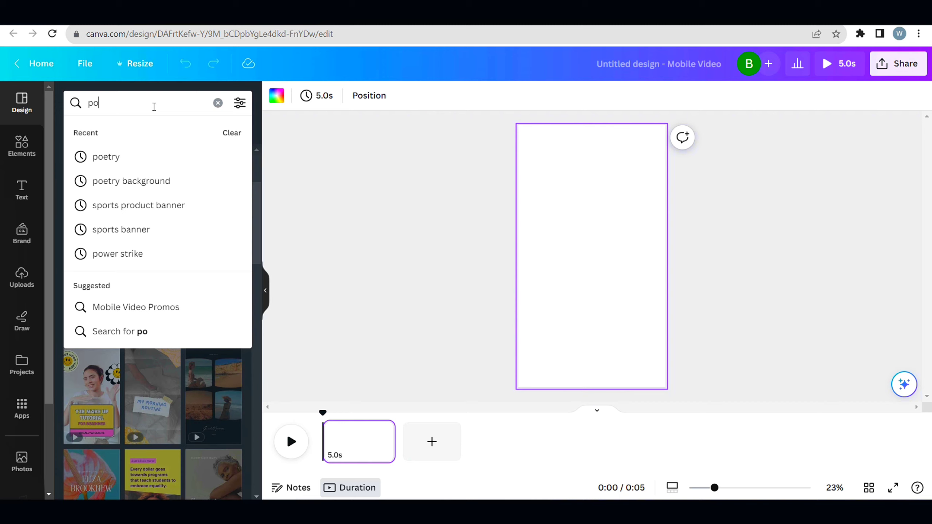
pyautogui.click(150, 156)
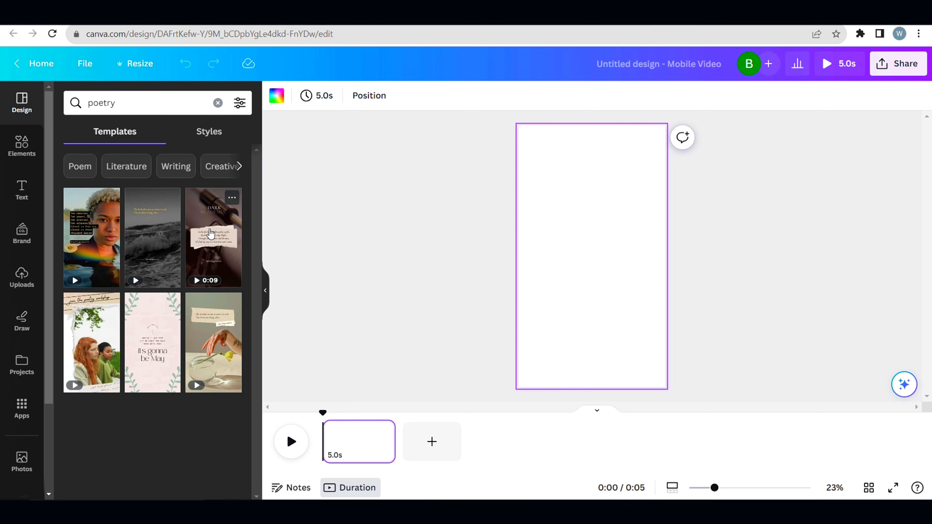
pyautogui.click(211, 233)
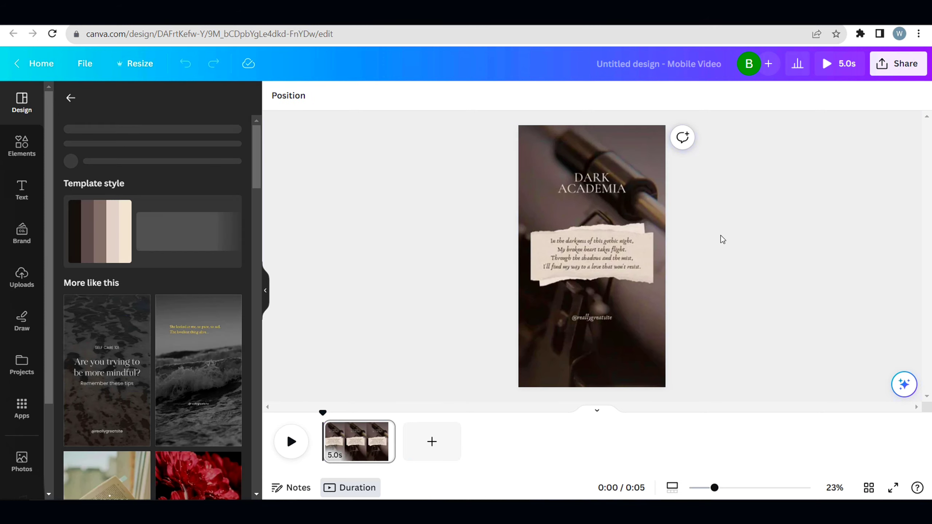
pyautogui.click(572, 253)
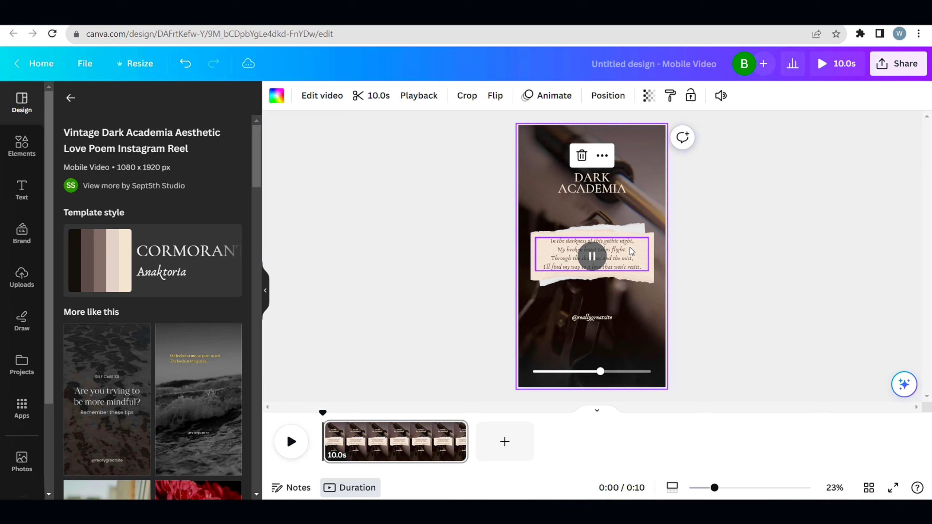
pyautogui.click(631, 251)
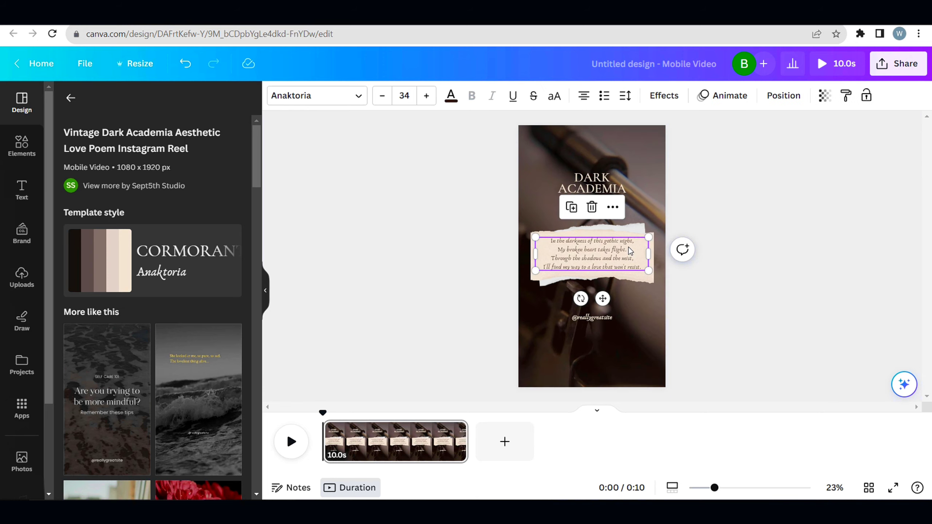
pyautogui.press('Delete')
pyautogui.click(621, 246)
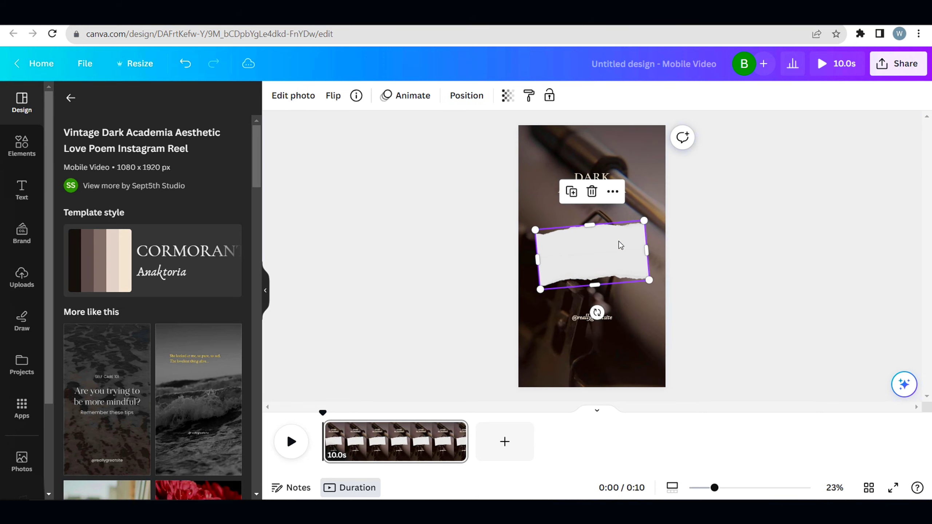
pyautogui.click(591, 192)
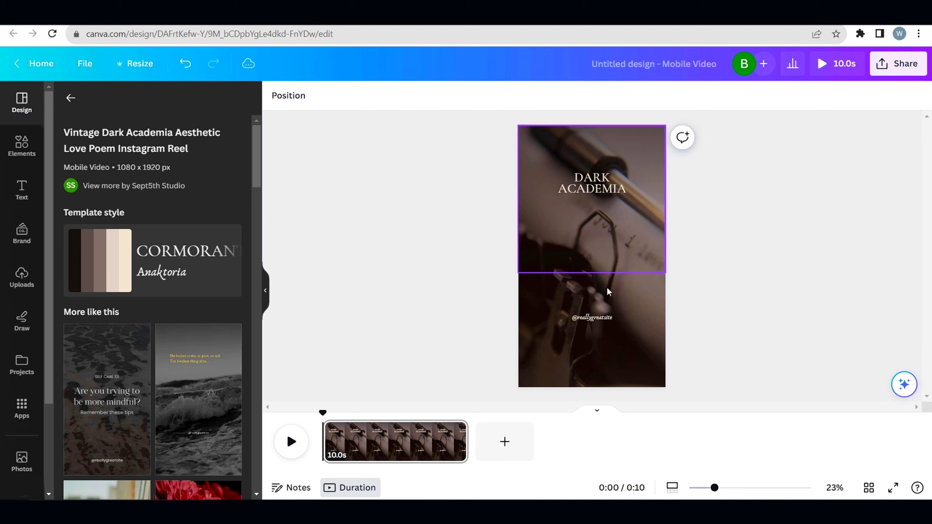
pyautogui.click(597, 185)
pyautogui.press('Delete')
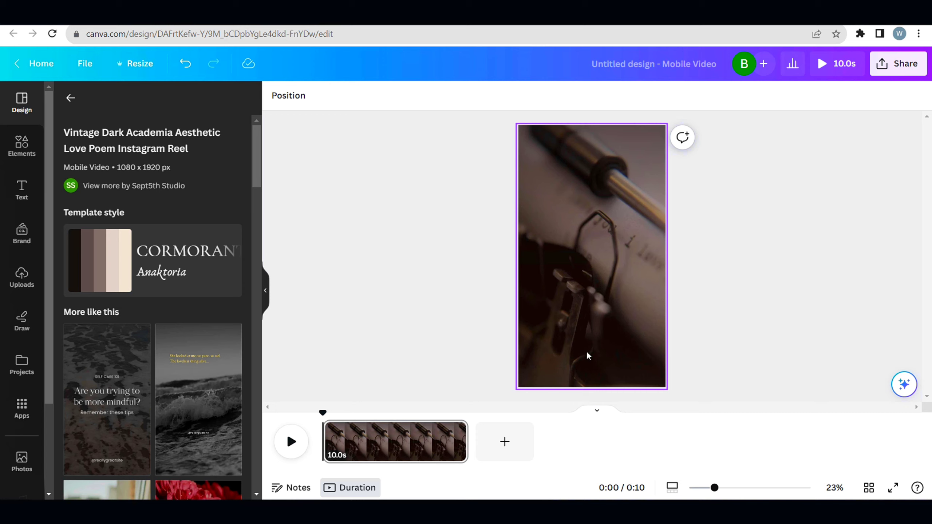
# Trim the background video page to 7.0 seconds and add a heading text box to it.
pyautogui.moveTo(466, 436); pyautogui.dragTo(421, 441)
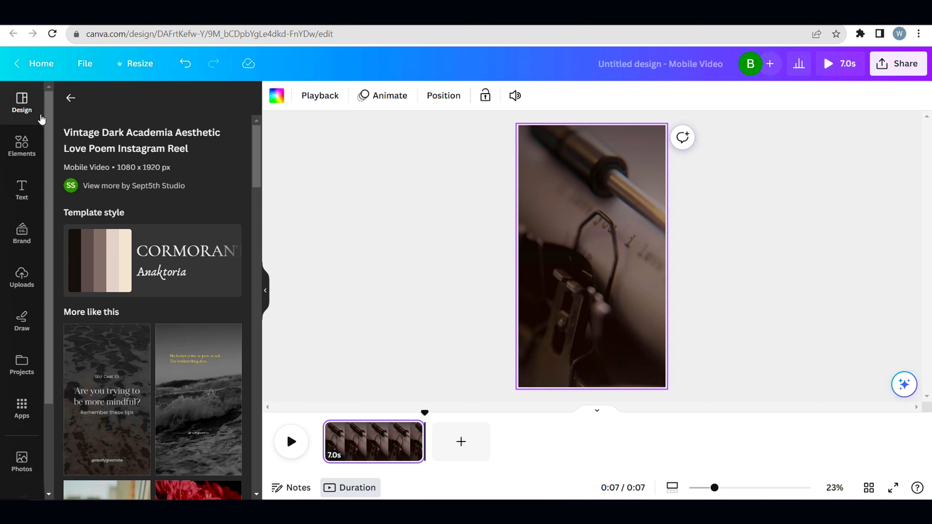
pyautogui.click(21, 199)
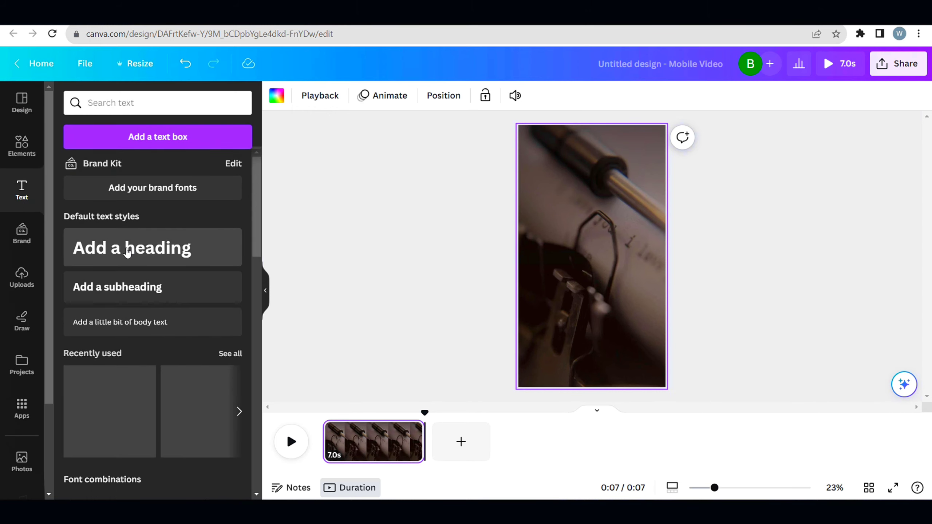
pyautogui.click(129, 250)
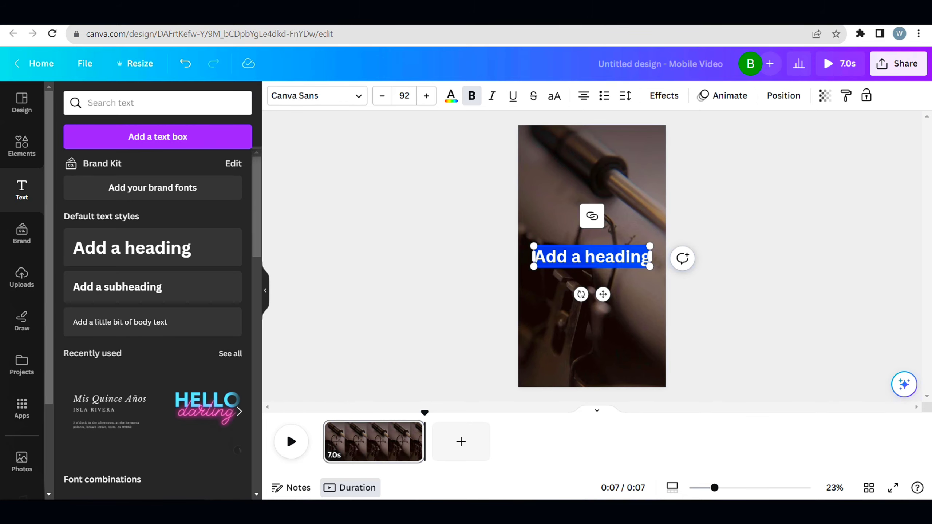
# Switch to Excel and close the Book9 workbook without saving, keeping the poetry workbook open.
pyautogui.click(257, 475)
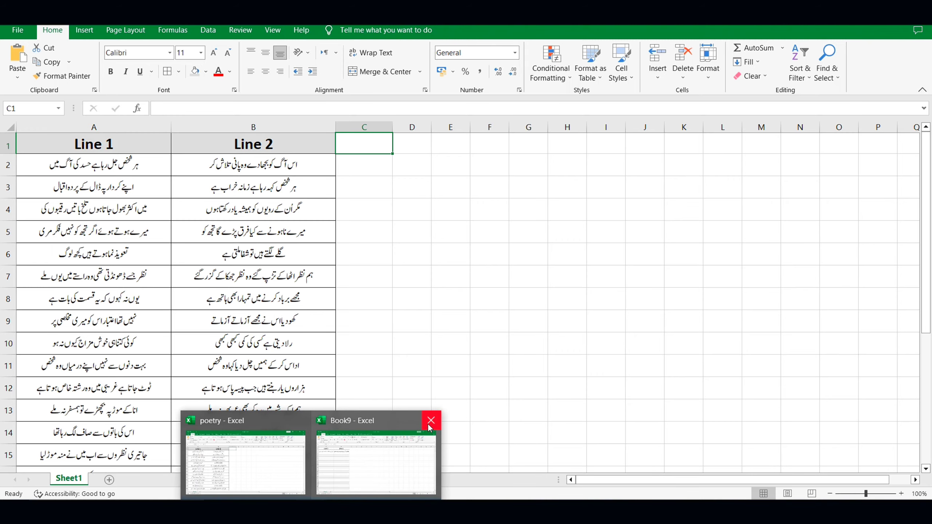
pyautogui.click(376, 463)
pyautogui.click(245, 428)
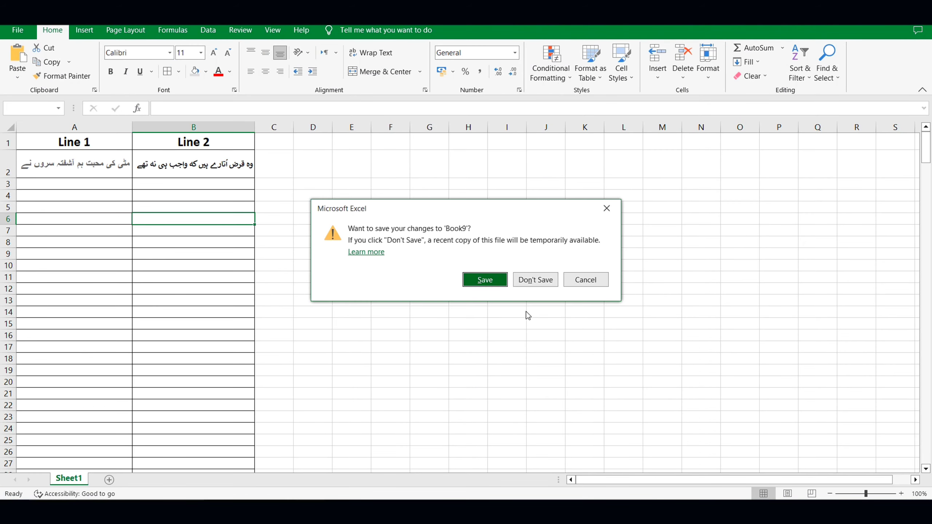
pyautogui.click(543, 279)
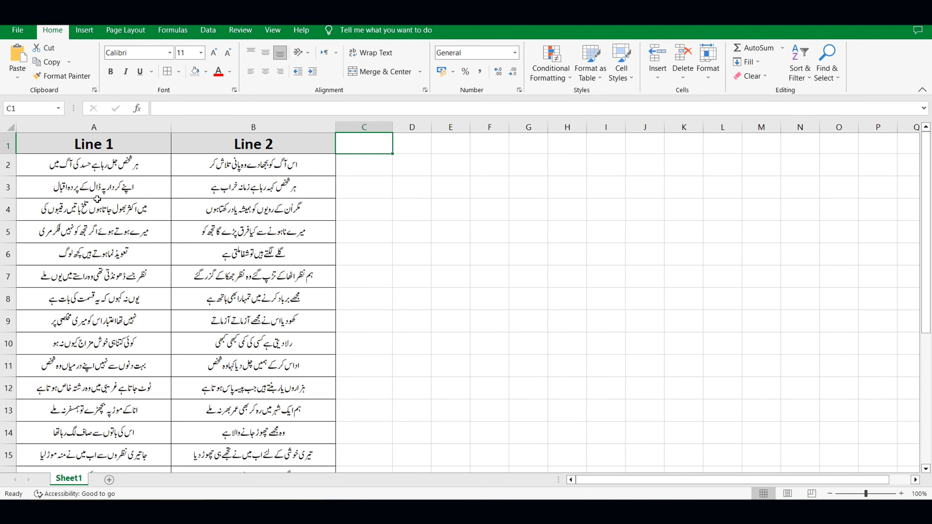
# Copy the first Urdu verse from cell A2 and paste it over the heading text in the Canva design.
pyautogui.click(122, 167)
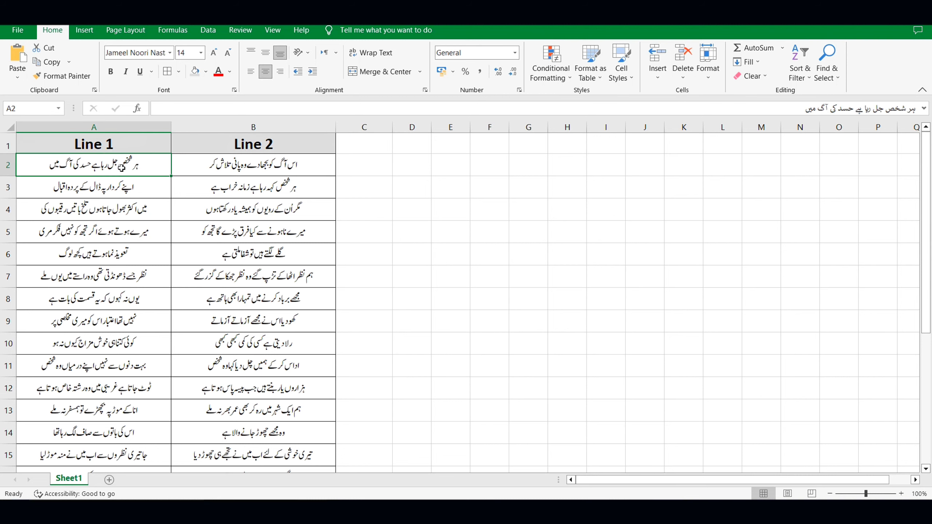
pyautogui.hotkey('ctrl', 'c')
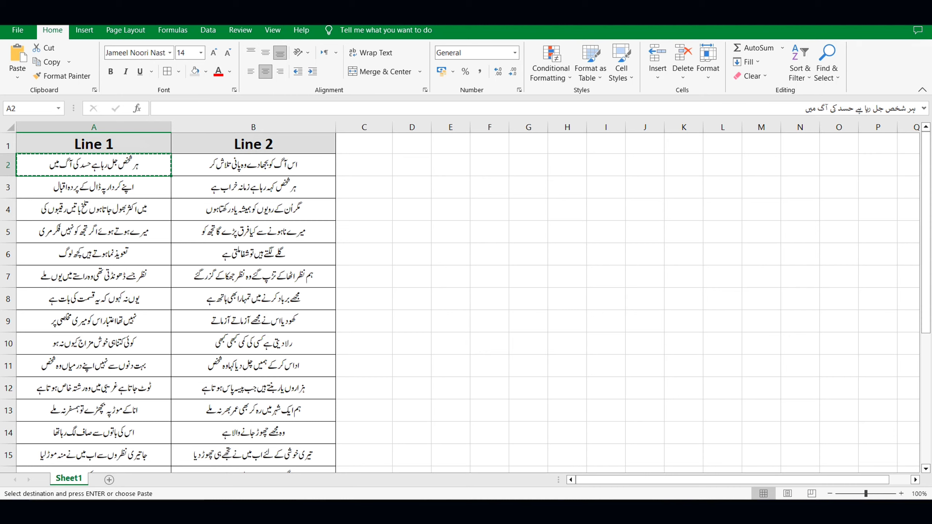
pyautogui.click(272, 511)
pyautogui.doubleClick(620, 258)
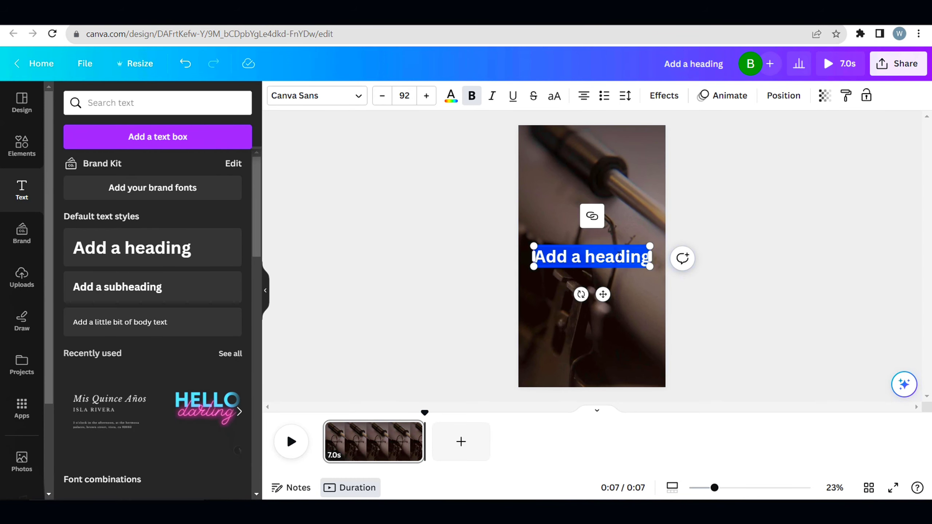
pyautogui.hotkey('ctrl', 'v')
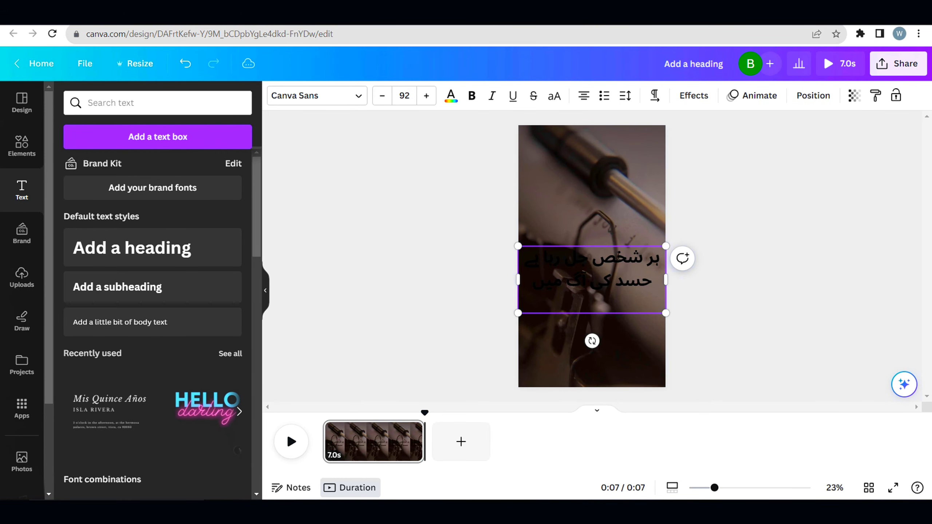
# Move the Urdu verse higher on the page and colour it white (#ffffff).
pyautogui.click(764, 283)
pyautogui.click(591, 268)
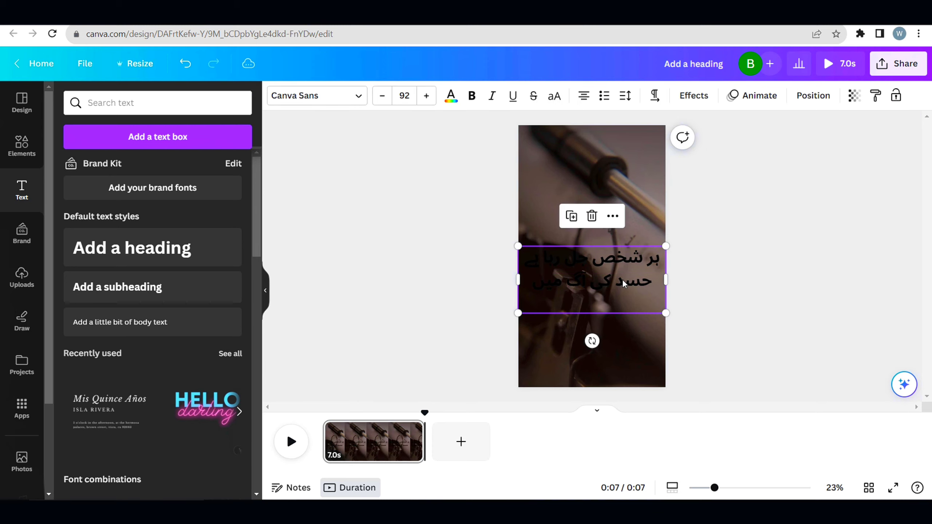
pyautogui.moveTo(591, 268); pyautogui.dragTo(591, 231)
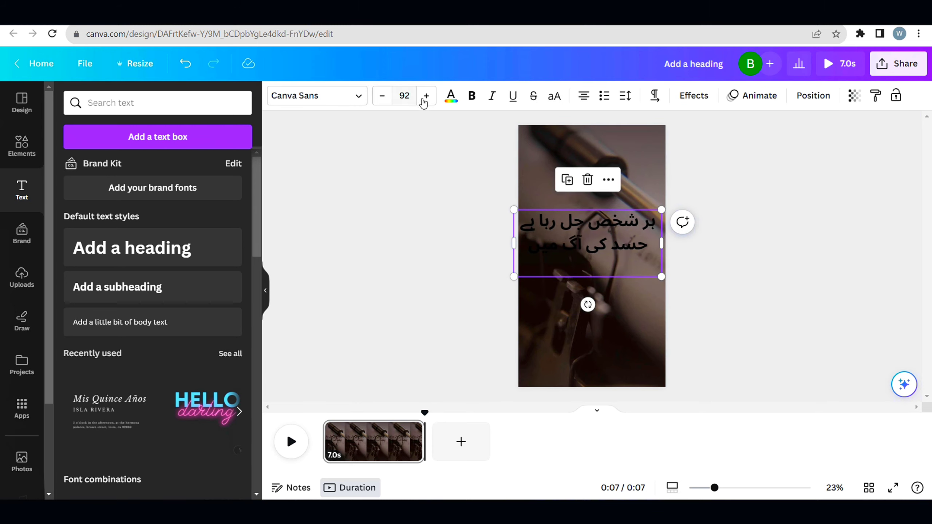
pyautogui.click(451, 96)
pyautogui.click(138, 171)
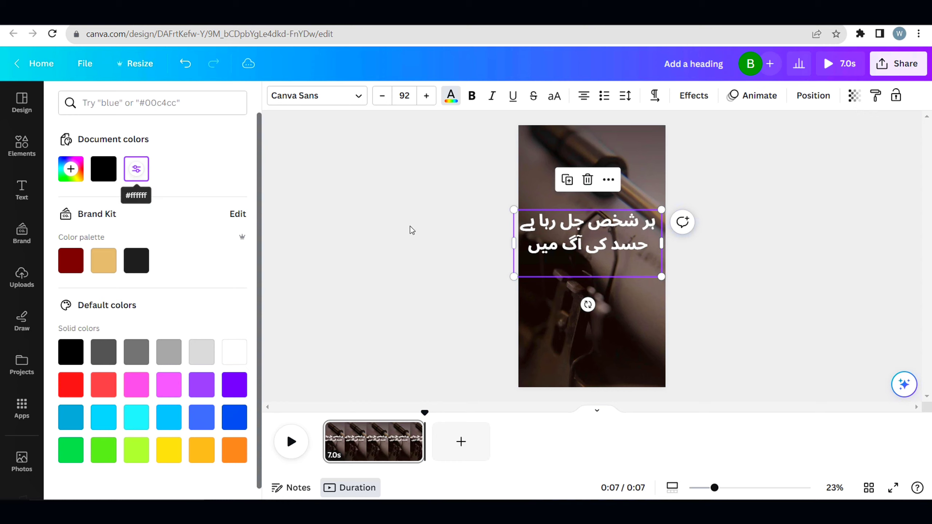
# Widen the verse's text box until the text fits on one line and remove its trailing line break.
pyautogui.moveTo(663, 250); pyautogui.dragTo(818, 252)
pyautogui.moveTo(655, 242); pyautogui.dragTo(605, 230)
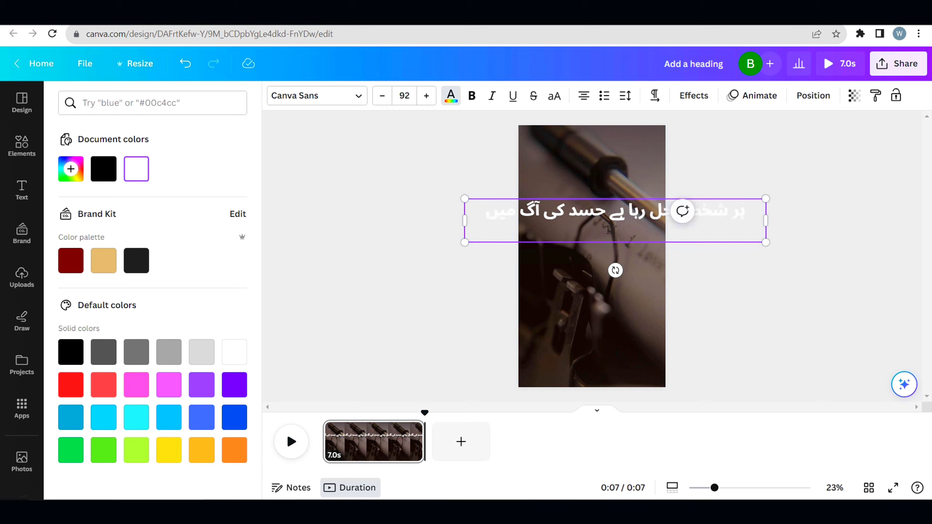
pyautogui.press('BackSpace')
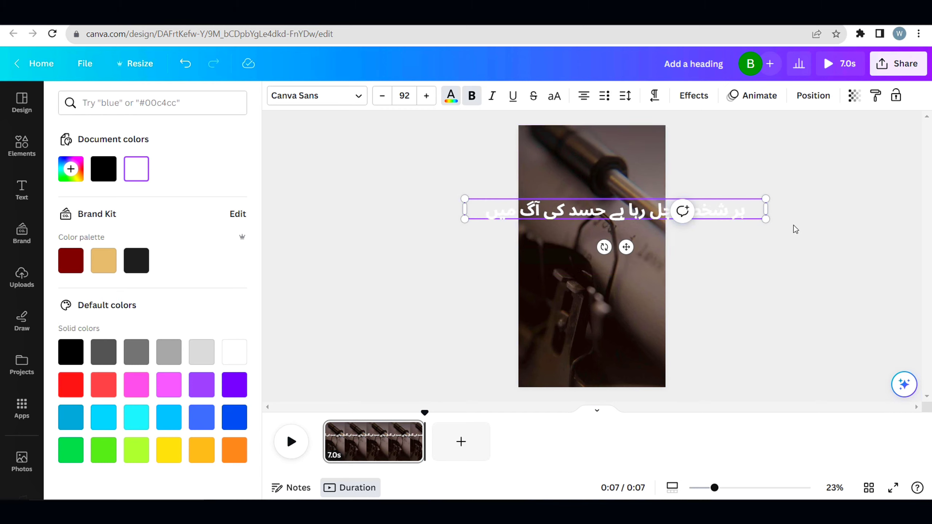
# Scale the verse down to about font size 44.9 and position it across the upper part of the page.
pyautogui.moveTo(752, 202); pyautogui.dragTo(632, 209)
pyautogui.click(721, 202)
pyautogui.click(564, 219)
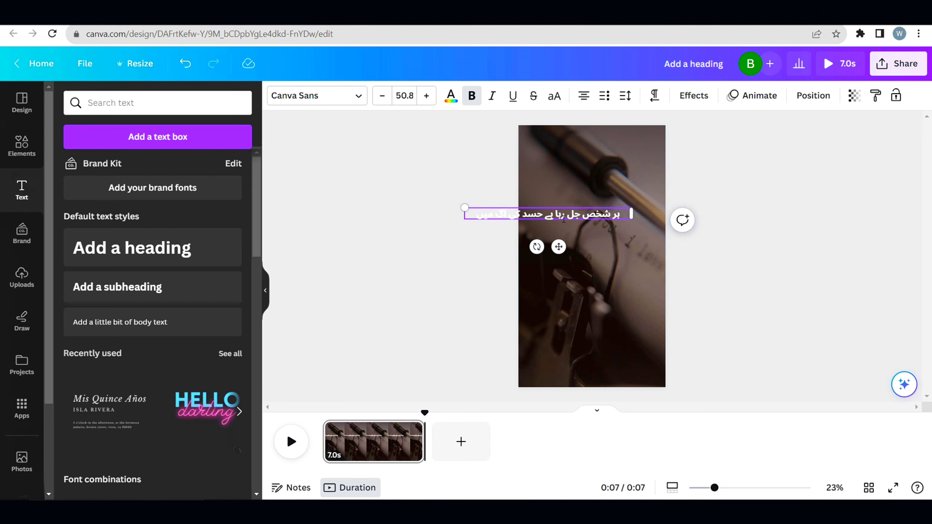
pyautogui.click(457, 242)
pyautogui.moveTo(540, 214); pyautogui.dragTo(583, 204)
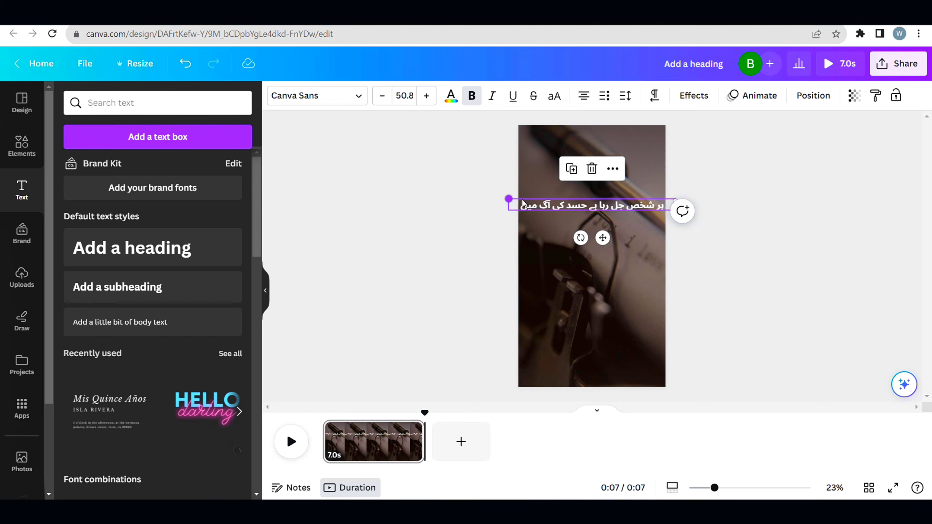
pyautogui.moveTo(523, 204); pyautogui.dragTo(586, 205)
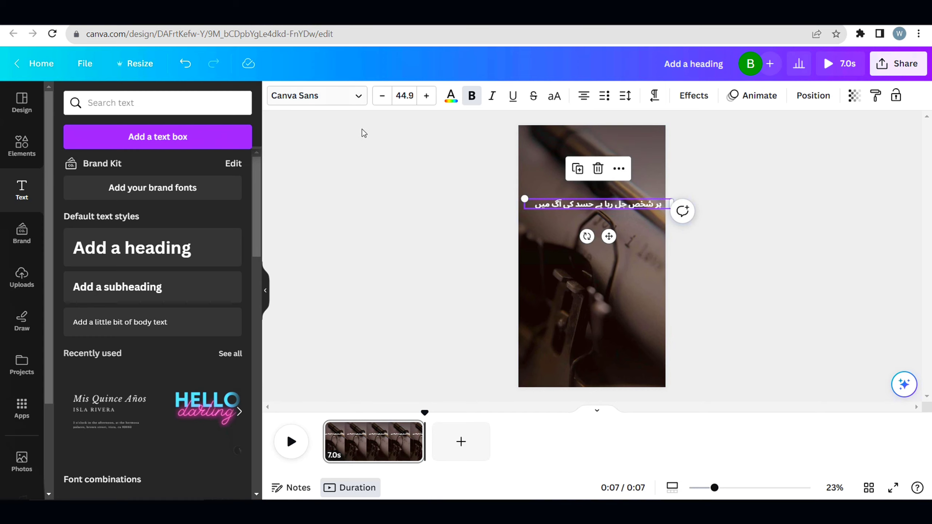
# Apply the Jameel Noori Nastaleeq Kasheeda font to the verse and centre it horizontally on the page.
pyautogui.click(351, 97)
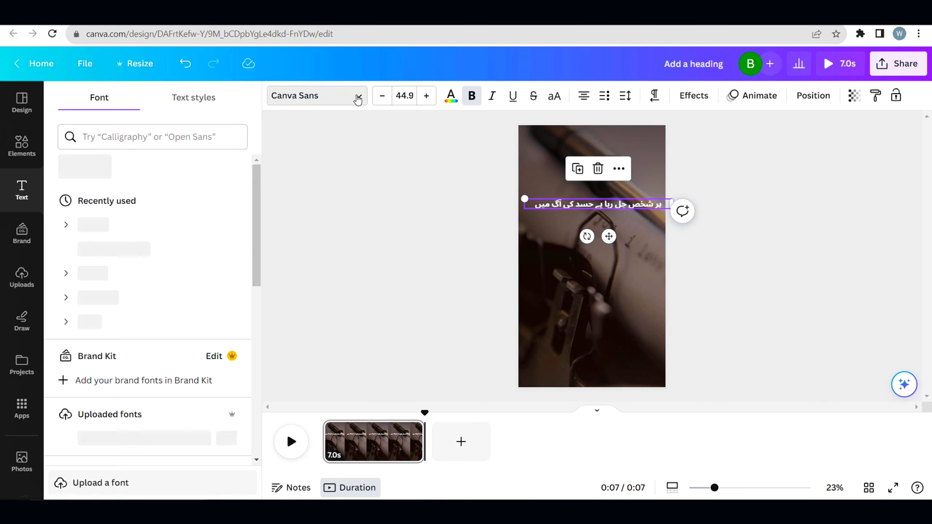
pyautogui.click(212, 136)
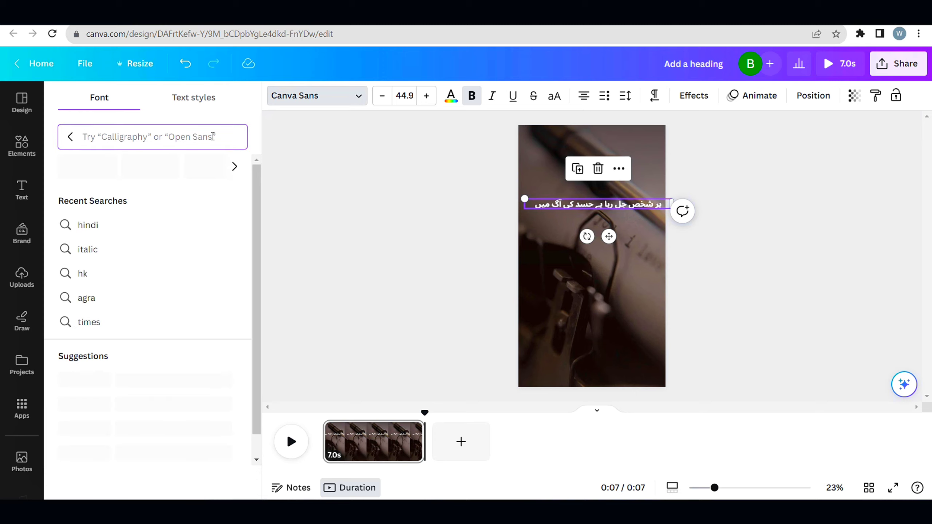
pyautogui.write('ja')
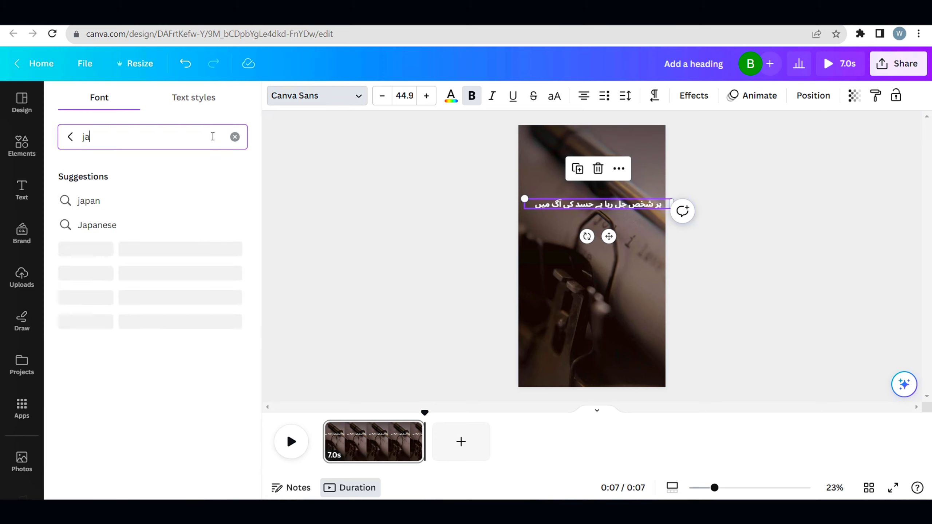
pyautogui.write('m')
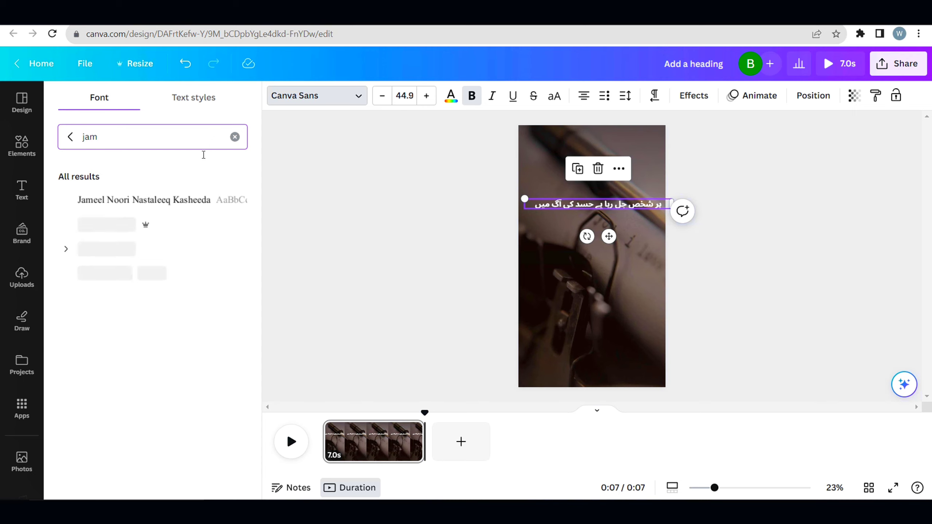
pyautogui.click(175, 201)
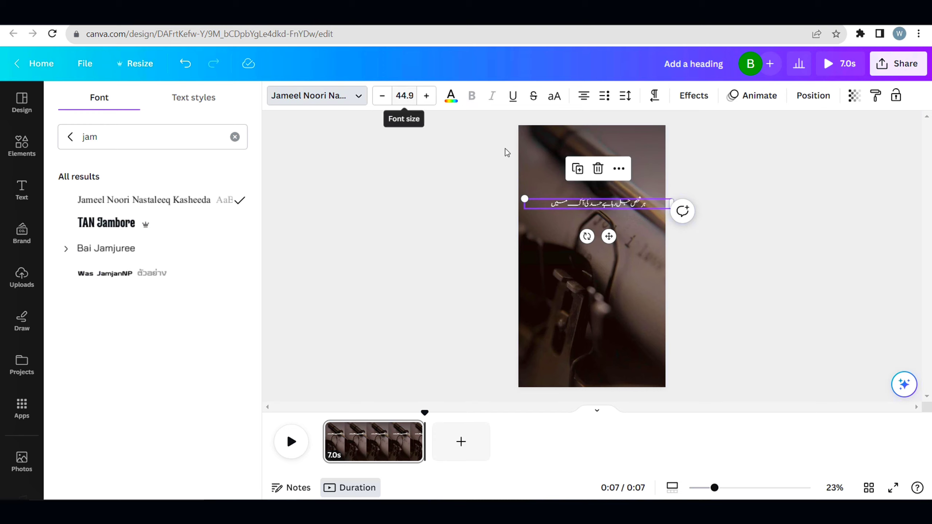
pyautogui.moveTo(586, 209); pyautogui.dragTo(584, 206)
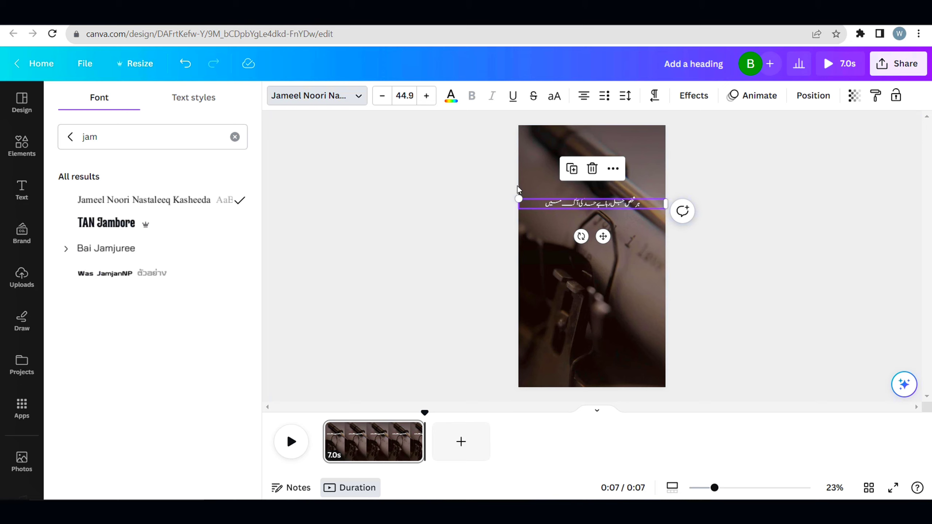
pyautogui.click(403, 103)
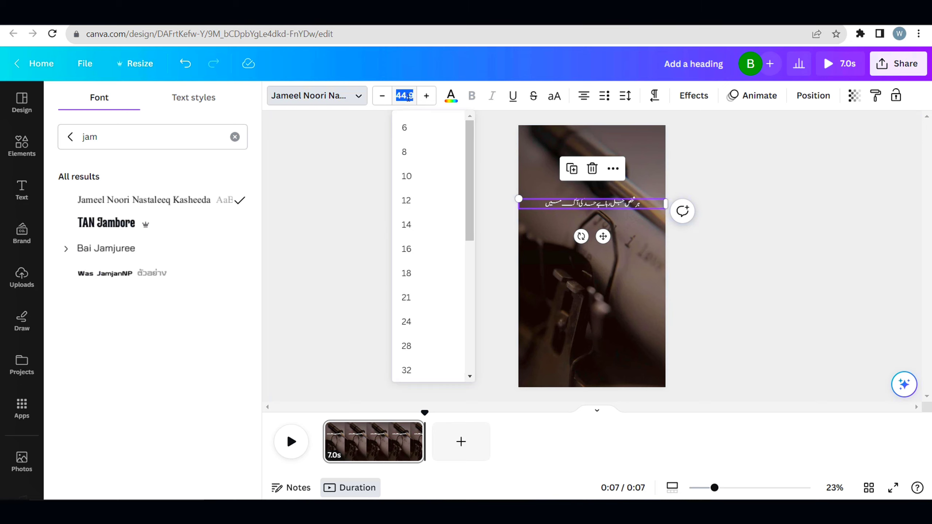
pyautogui.click(775, 219)
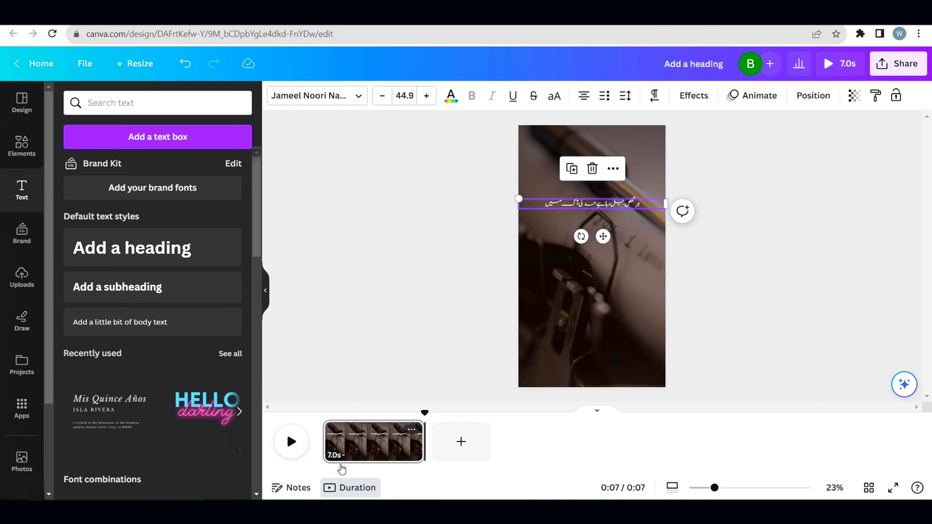
# Review the Line 1 and Line 2 verses down to row 21 in the Excel poetry workbook, then return to Canva.
pyautogui.hotkey('alt', 'Tab')
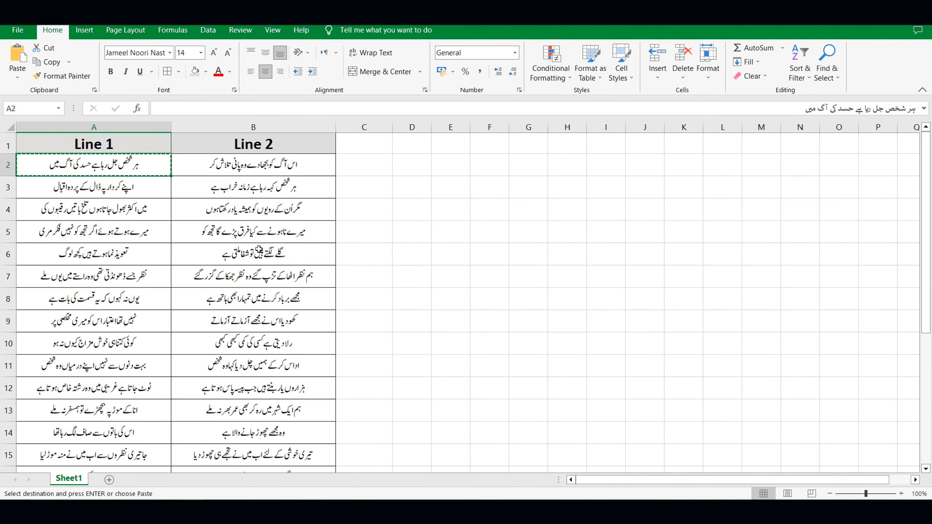
pyautogui.scroll(-2, 229, 323)
pyautogui.scroll(2, 30, 177)
pyautogui.scroll(-4, 124, 303)
pyautogui.scroll(2, 173, 274)
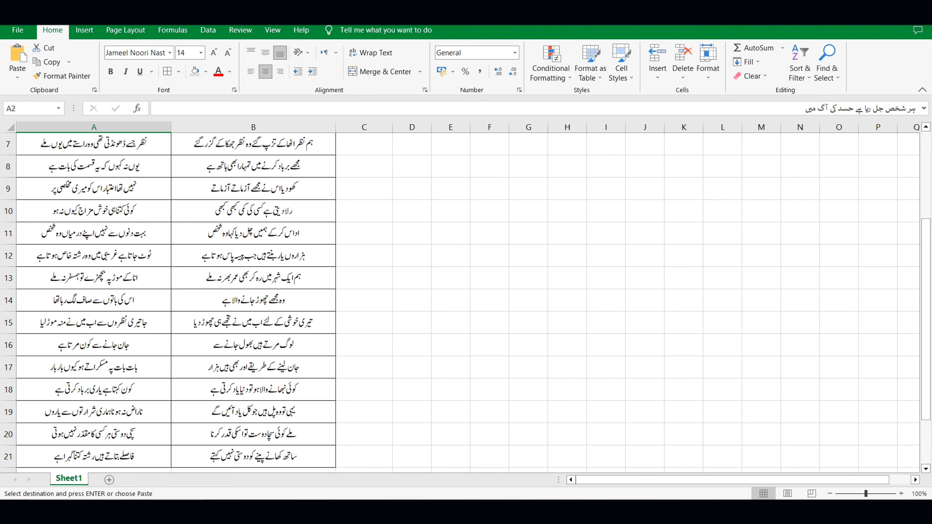
pyautogui.hotkey('alt', 'Tab')
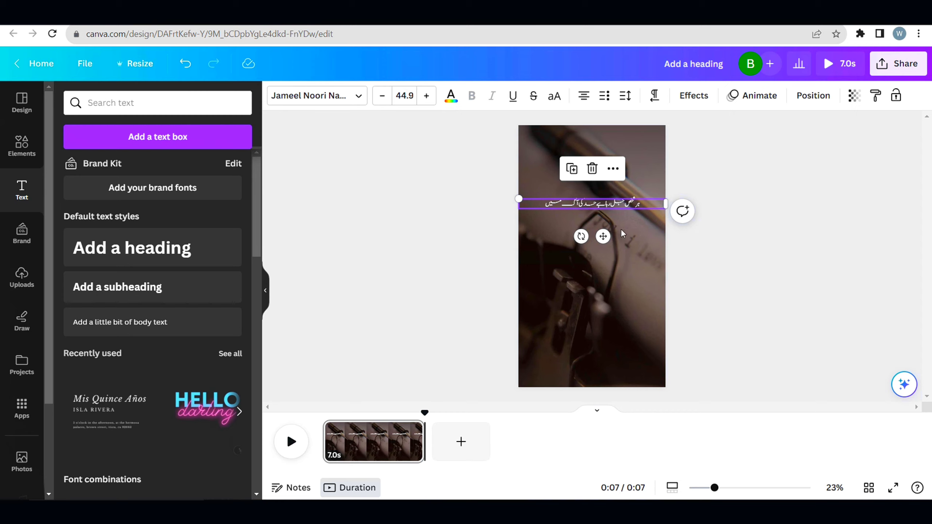
# Set the verse's font size to 50 and place a duplicate of it directly below the original.
pyautogui.click(403, 95)
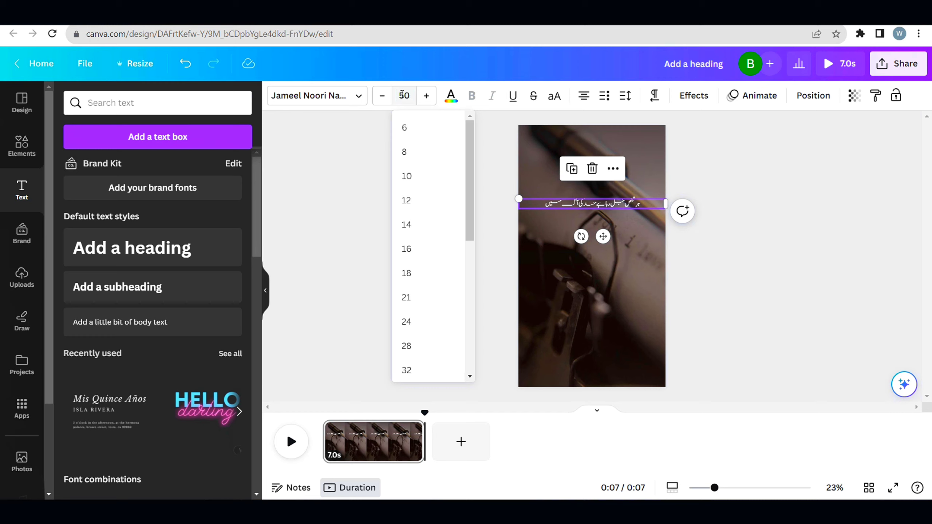
pyautogui.press('Return')
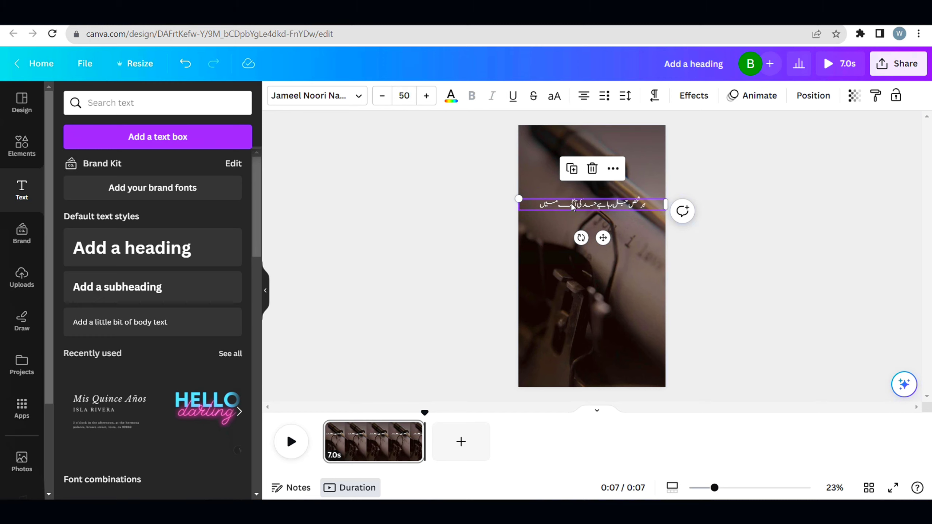
pyautogui.moveTo(586, 205); pyautogui.dragTo(589, 207)
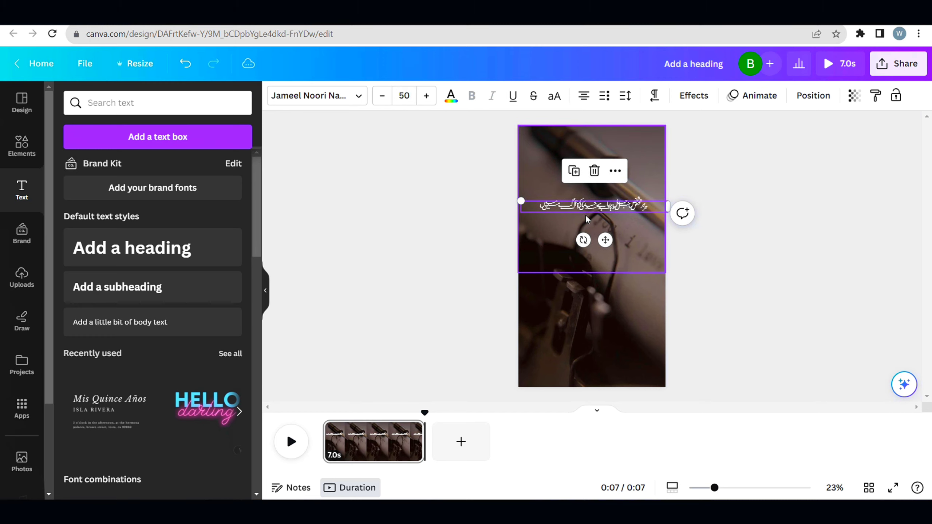
pyautogui.hotkey('ctrl', 'd')
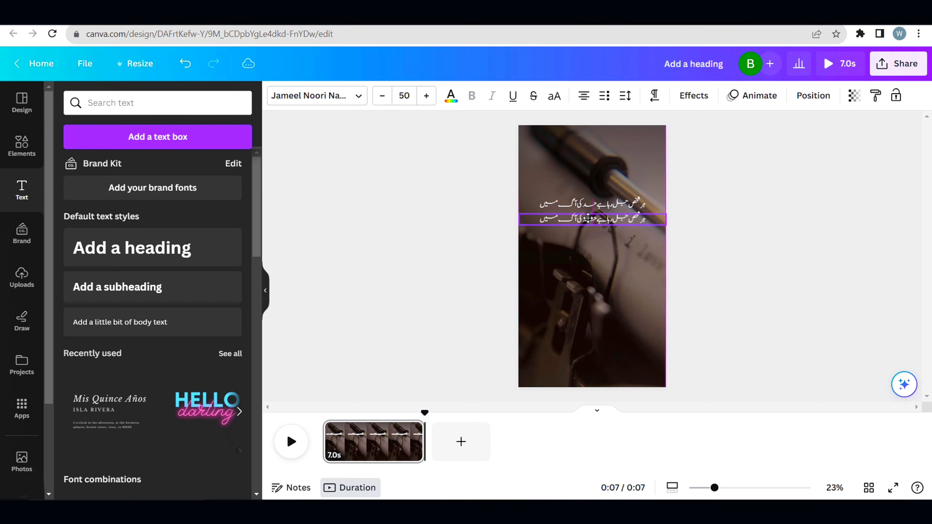
# Copy the Line 2 verse from cell B2 of the Excel poetry workbook and return to Canva.
pyautogui.doubleClick(591, 220)
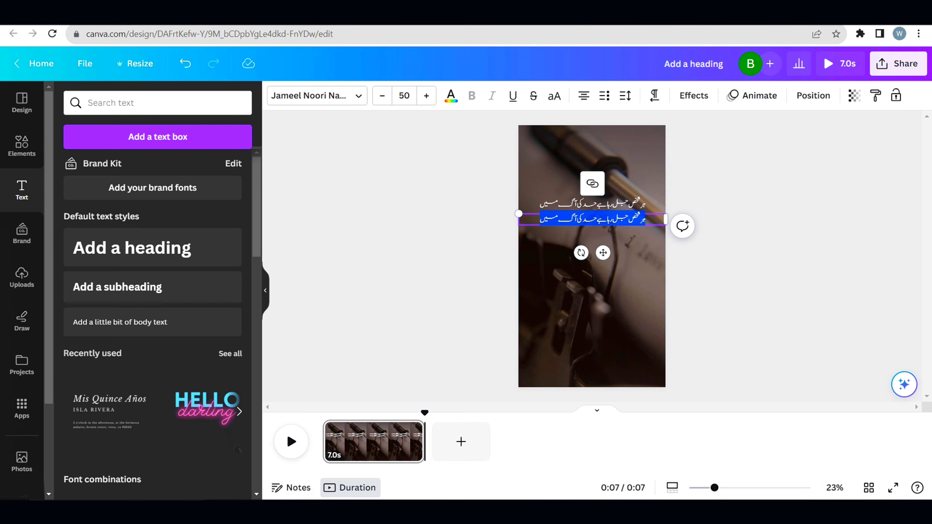
pyautogui.hotkey('alt', 'Tab')
pyautogui.scroll(2, 252, 153)
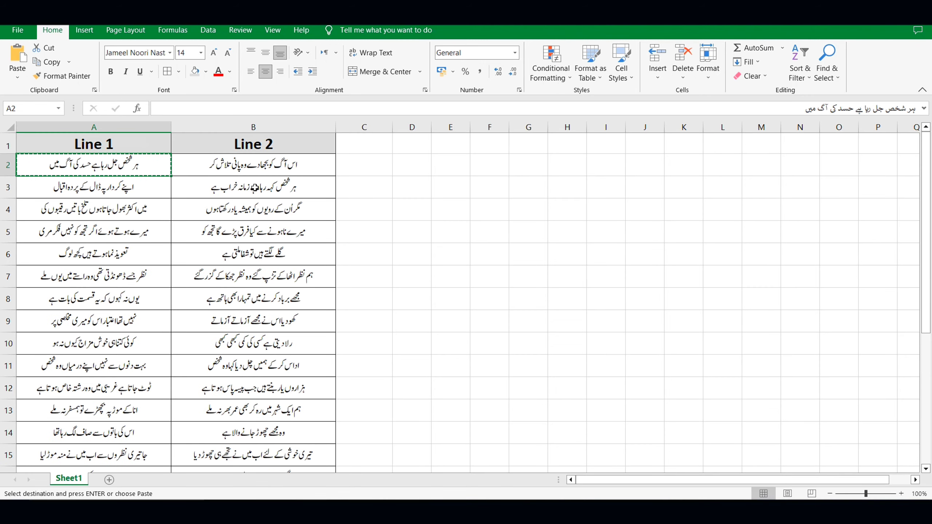
pyautogui.click(263, 163)
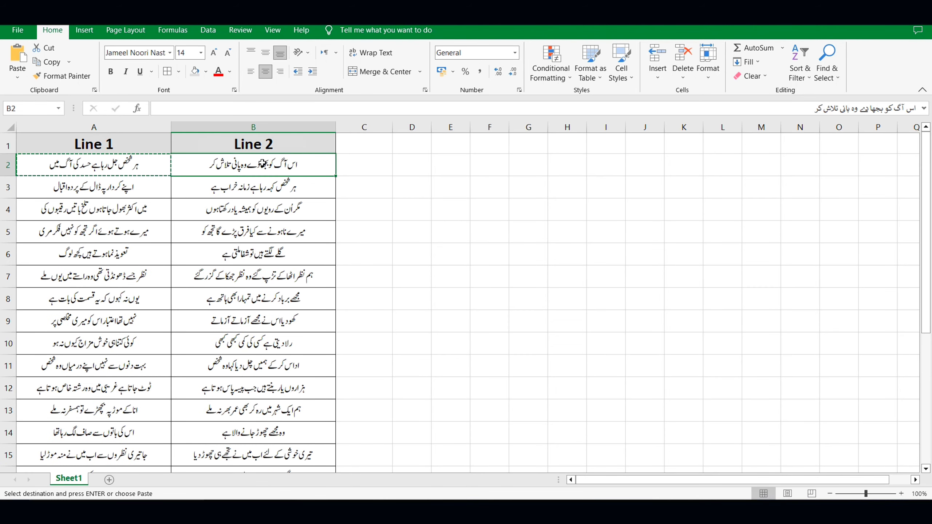
pyautogui.hotkey('ctrl', 'c')
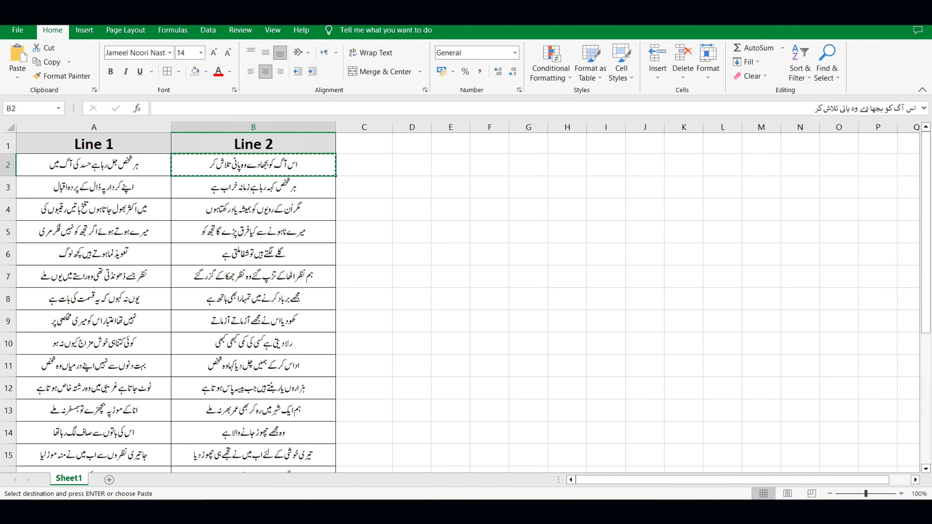
pyautogui.hotkey('alt', 'Tab')
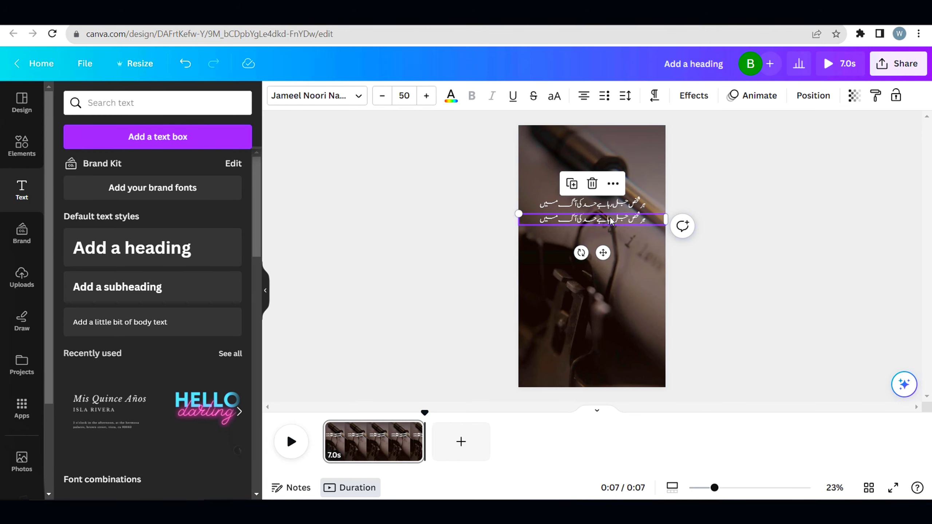
# Replace the duplicated second verse with the copied Line 2 text and remove the extra line break after it.
pyautogui.doubleClick(609, 216)
pyautogui.hotkey('ctrl', 'v')
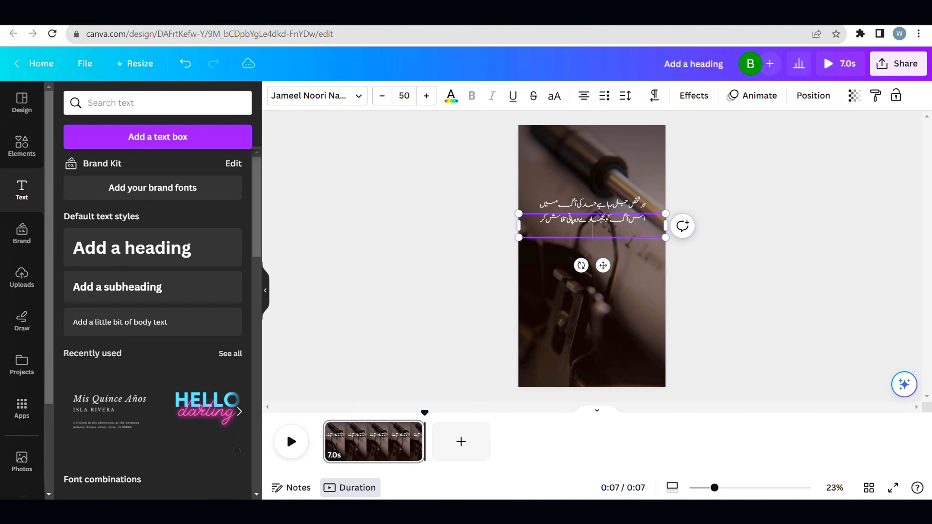
pyautogui.press('BackSpace')
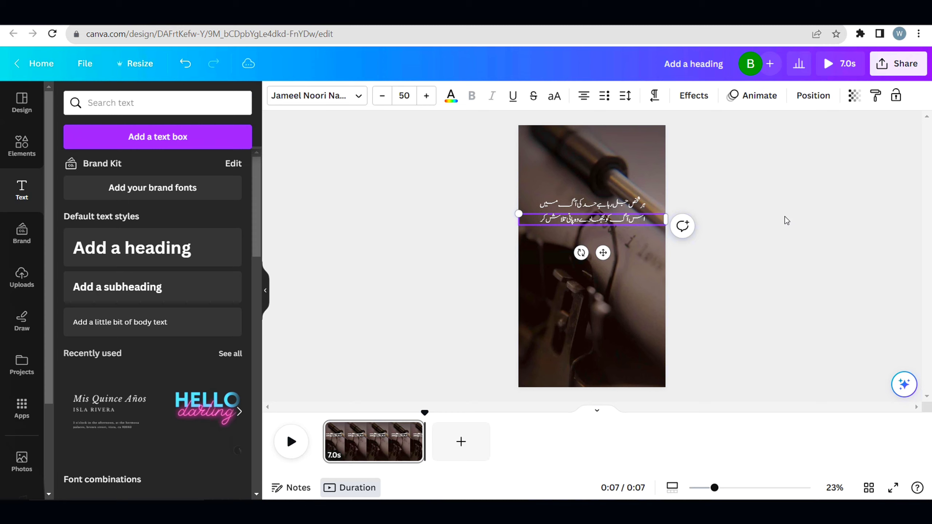
pyautogui.click(775, 249)
# Move the second verse slightly down to widen the gap below the first verse, keeping it horizontally centred.
pyautogui.click(589, 223)
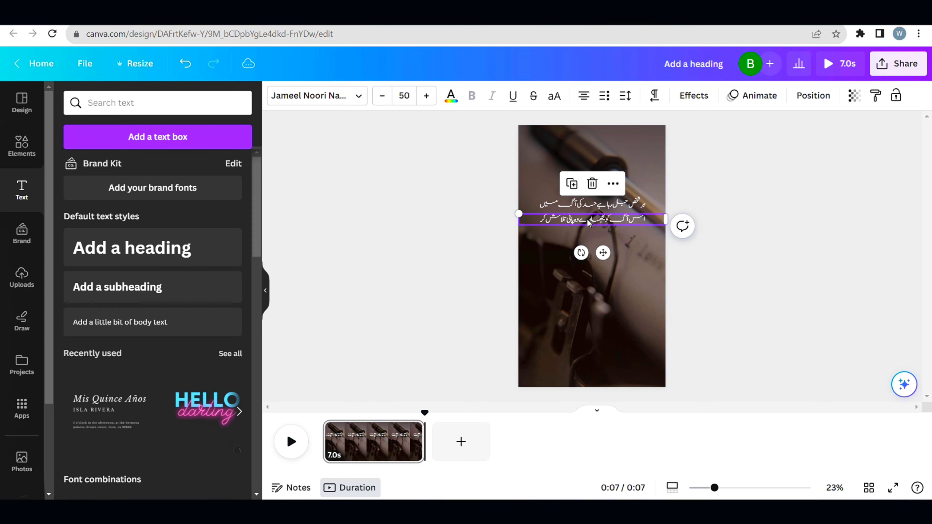
pyautogui.moveTo(589, 221); pyautogui.dragTo(589, 223)
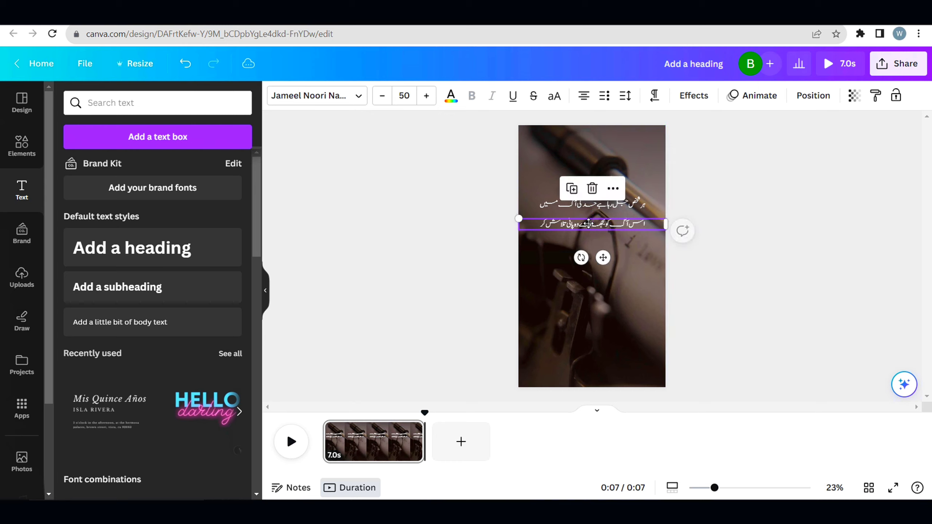
pyautogui.click(615, 204)
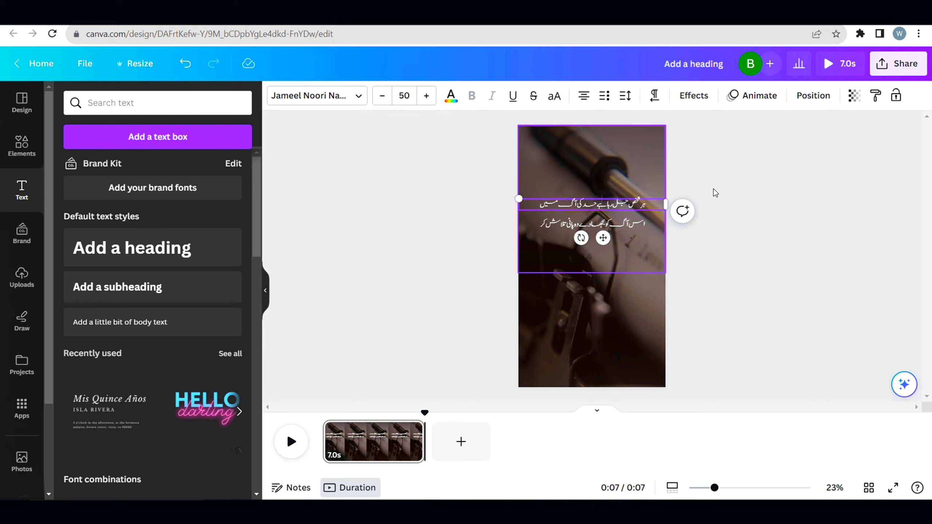
pyautogui.click(810, 200)
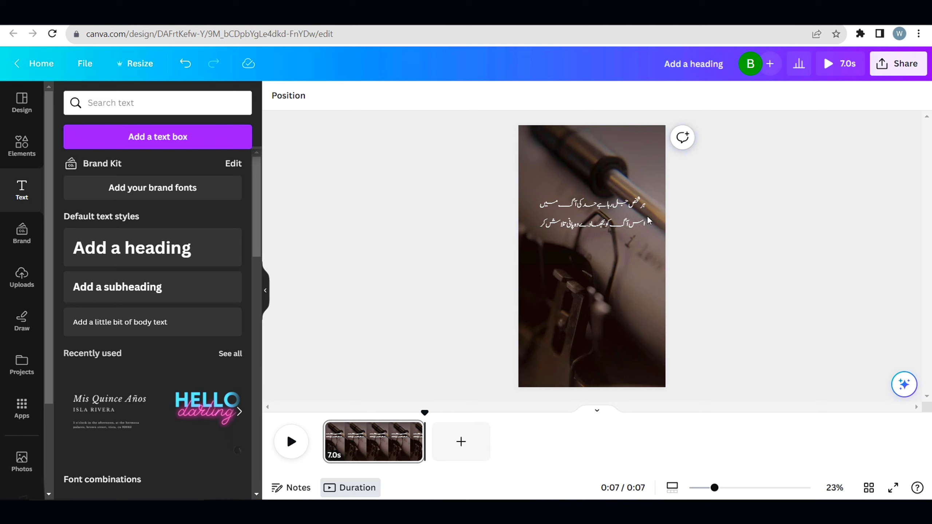
pyautogui.click(599, 227)
pyautogui.click(599, 228)
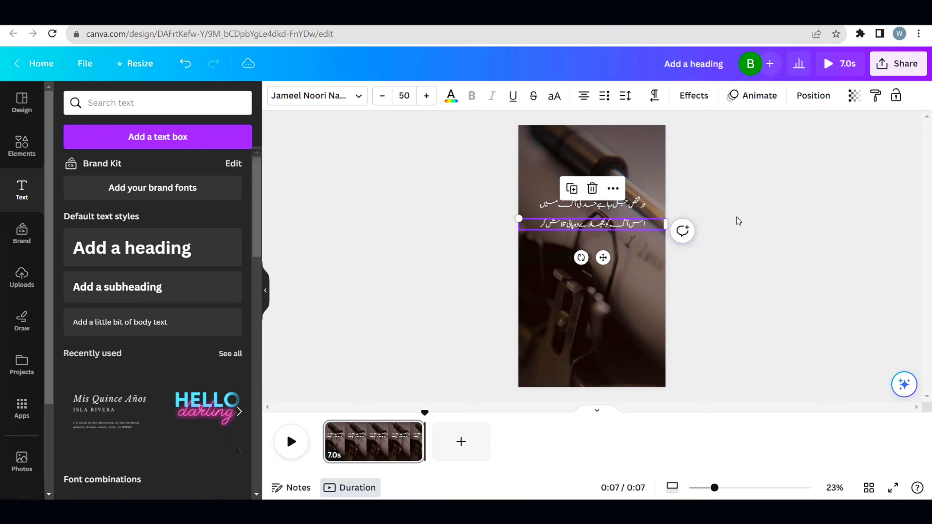
pyautogui.click(739, 220)
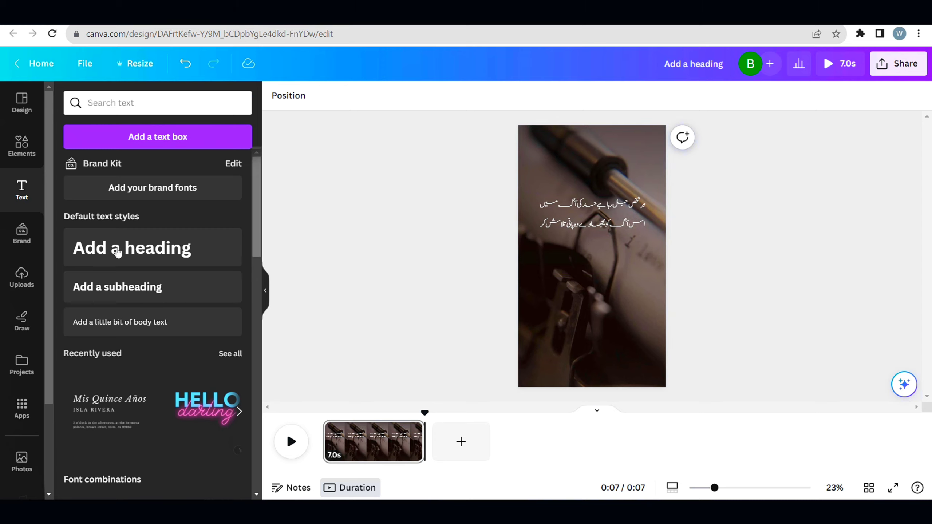
# Upload the Urdu calligraphy logo image and add the wide rectangular picture frame from the Frames collection to the page.
pyautogui.click(20, 279)
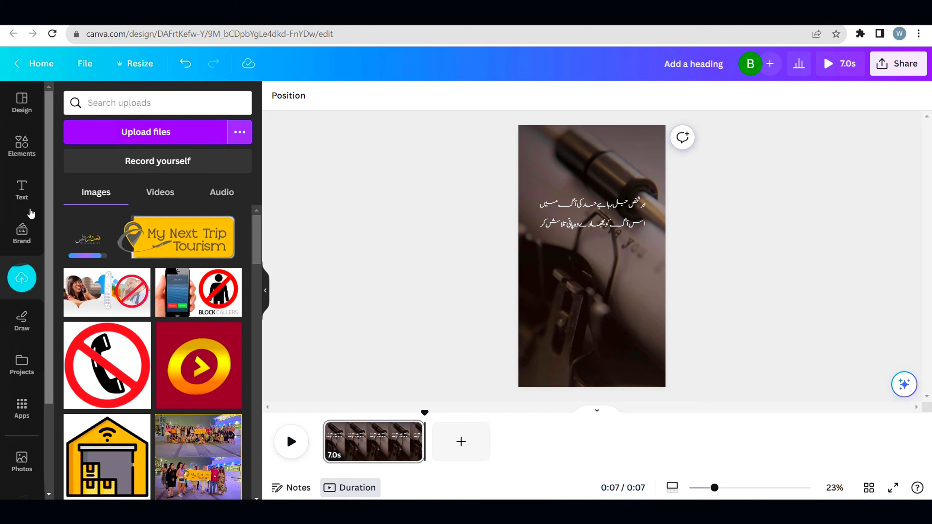
pyautogui.click(22, 146)
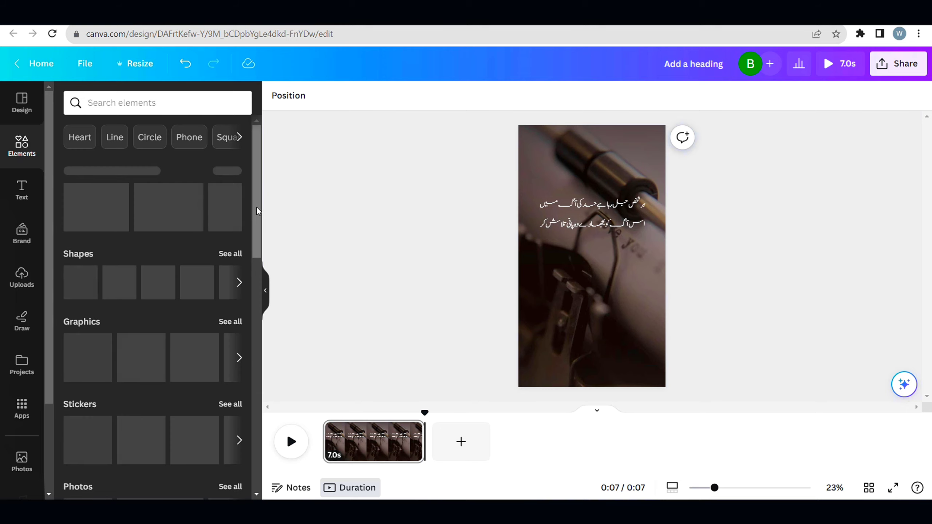
pyautogui.moveTo(259, 195); pyautogui.dragTo(270, 419)
pyautogui.scroll(-1, 220, 413)
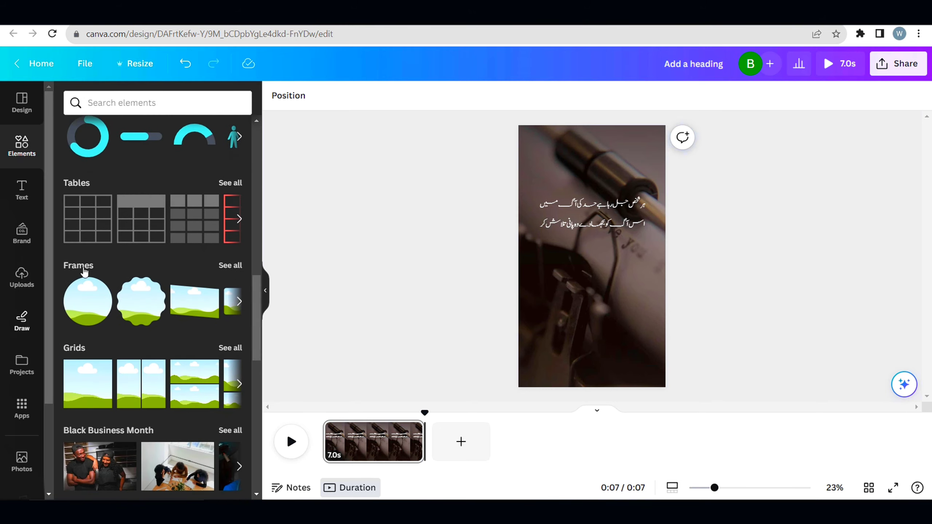
pyautogui.click(229, 266)
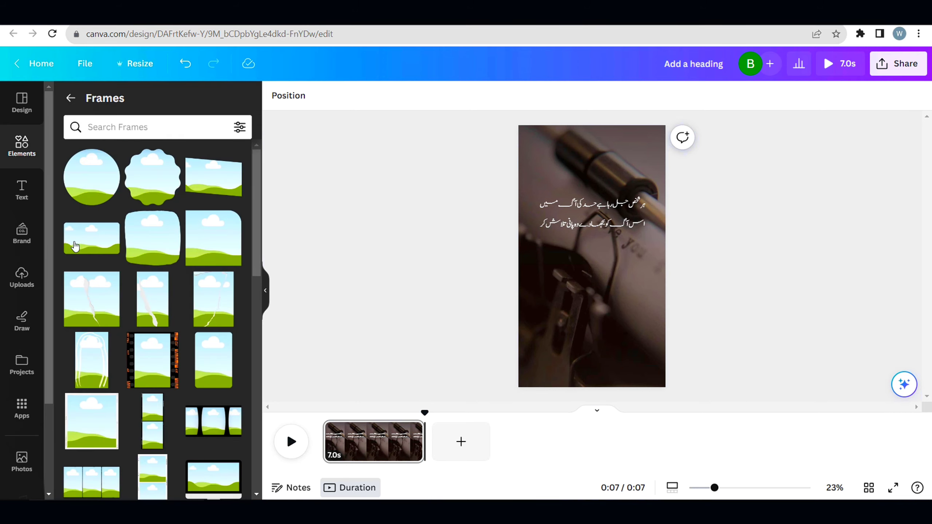
pyautogui.click(75, 246)
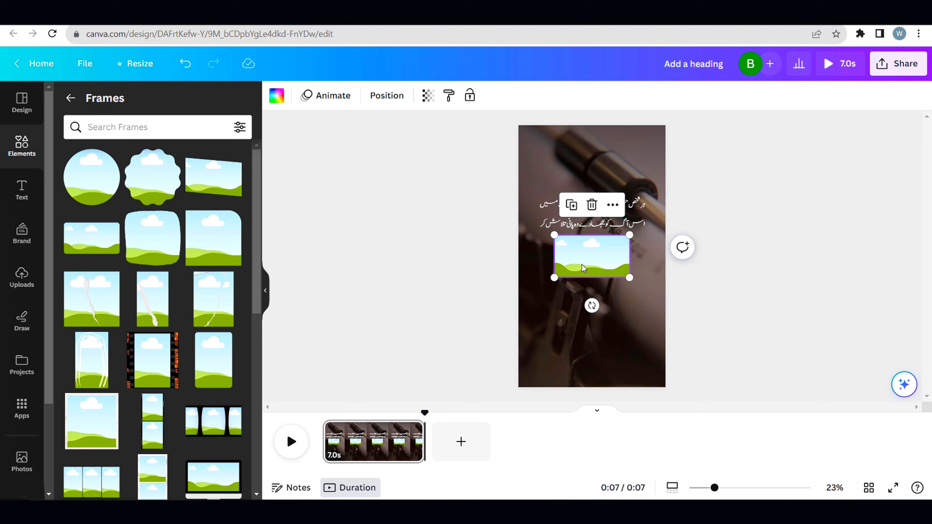
# Enlarge the picture frame below the two verses and bring up the uploaded images.
pyautogui.moveTo(583, 268); pyautogui.dragTo(601, 277)
pyautogui.moveTo(555, 253); pyautogui.dragTo(547, 247)
pyautogui.moveTo(632, 290); pyautogui.dragTo(637, 294)
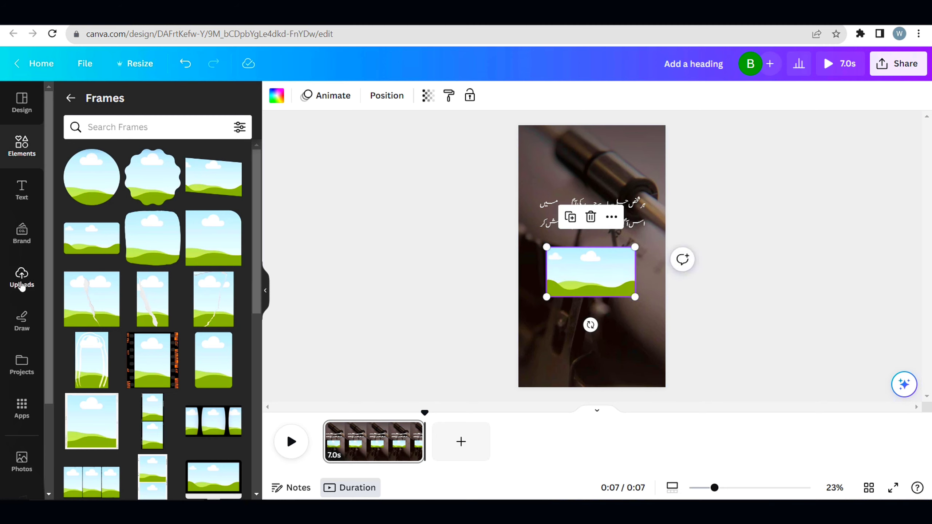
pyautogui.click(21, 278)
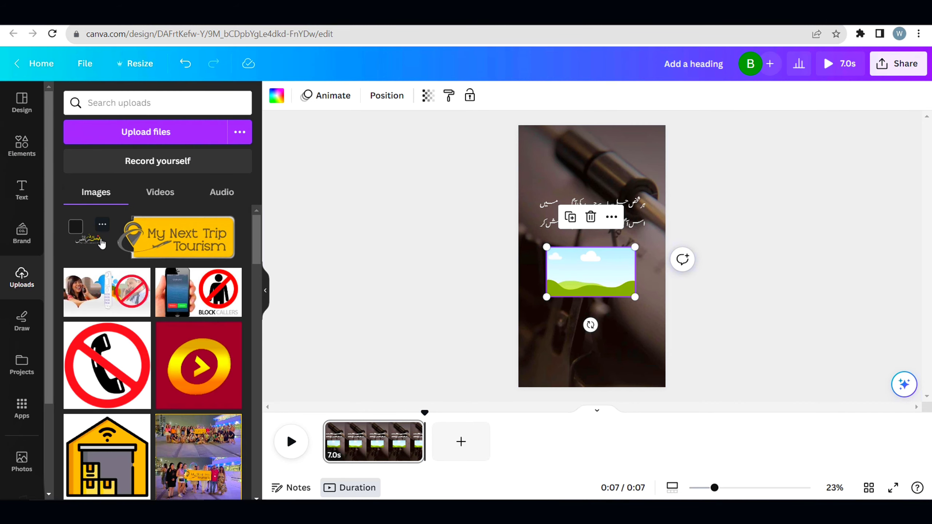
pyautogui.moveTo(91, 246); pyautogui.dragTo(614, 271)
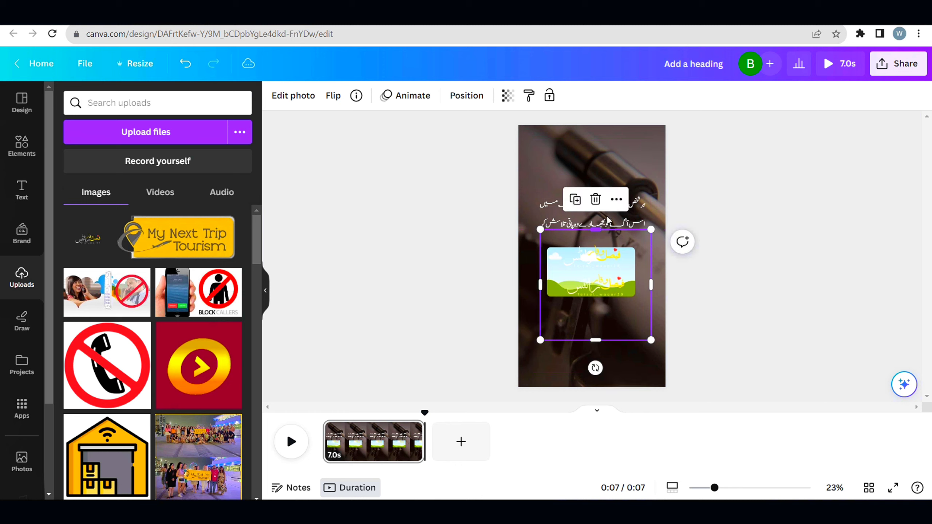
pyautogui.click(595, 200)
pyautogui.click(608, 260)
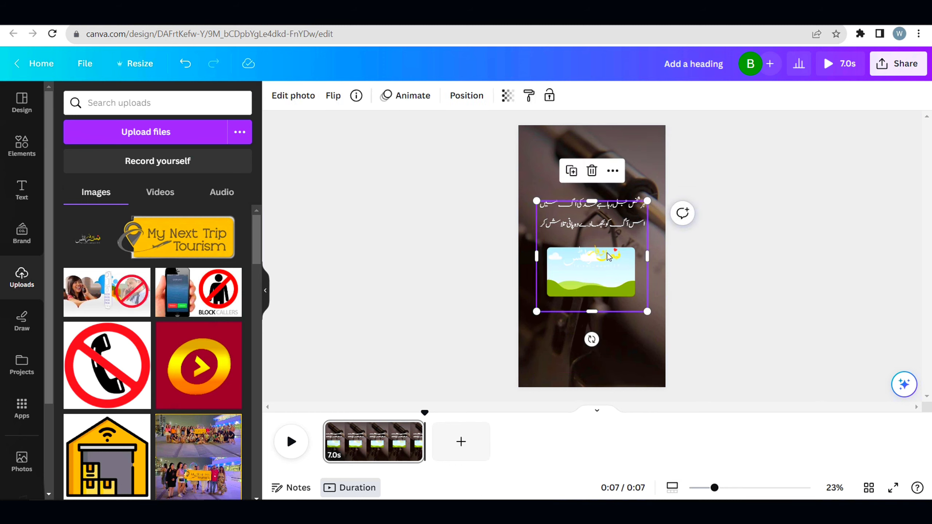
pyautogui.moveTo(603, 259); pyautogui.dragTo(600, 341)
pyautogui.click(592, 257)
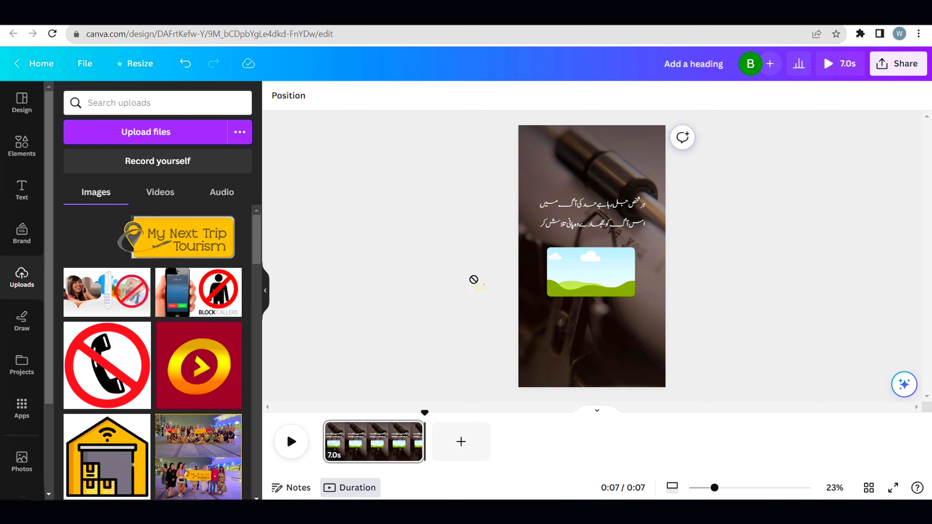
# Fill the frame with the uploaded calligraphy logo, enlarge it and centre it below the two verses.
pyautogui.moveTo(577, 288); pyautogui.dragTo(574, 254)
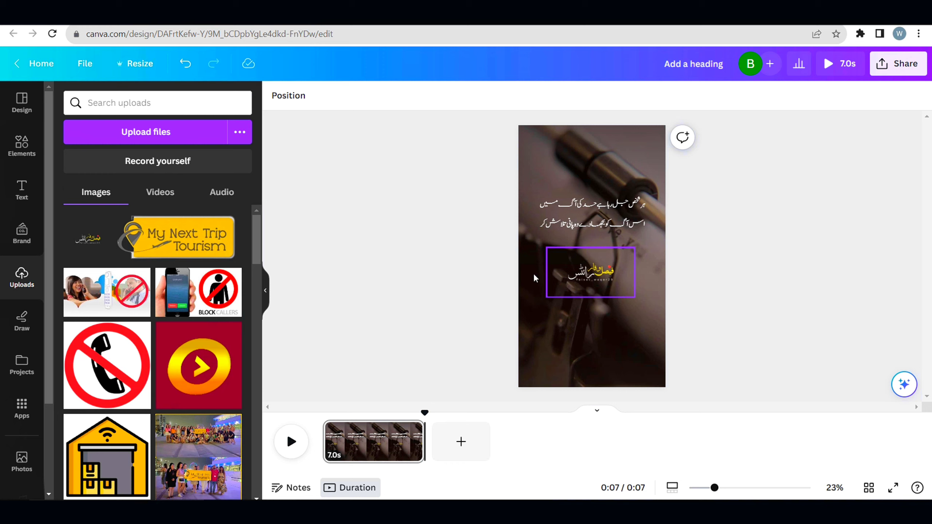
pyautogui.click(555, 260)
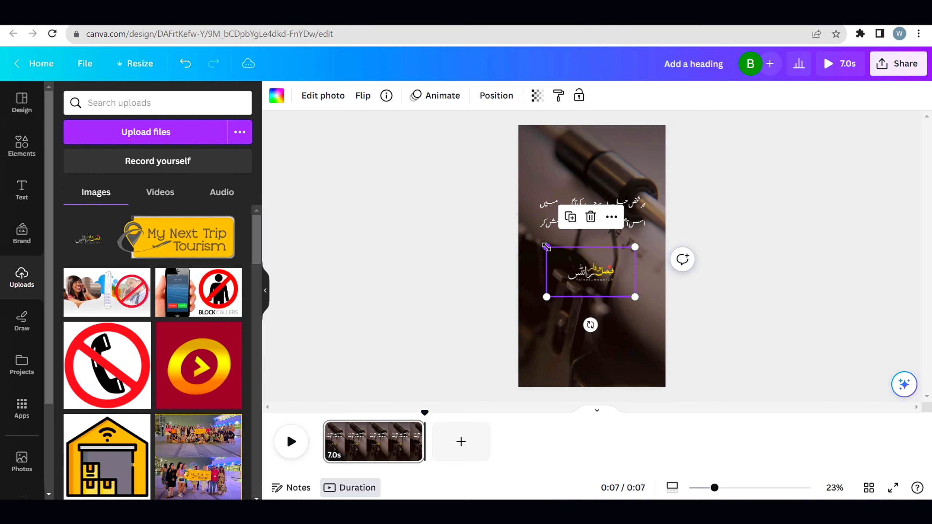
pyautogui.moveTo(547, 246); pyautogui.dragTo(531, 238)
pyautogui.moveTo(635, 297); pyautogui.dragTo(653, 307)
pyautogui.moveTo(601, 272); pyautogui.dragTo(591, 268)
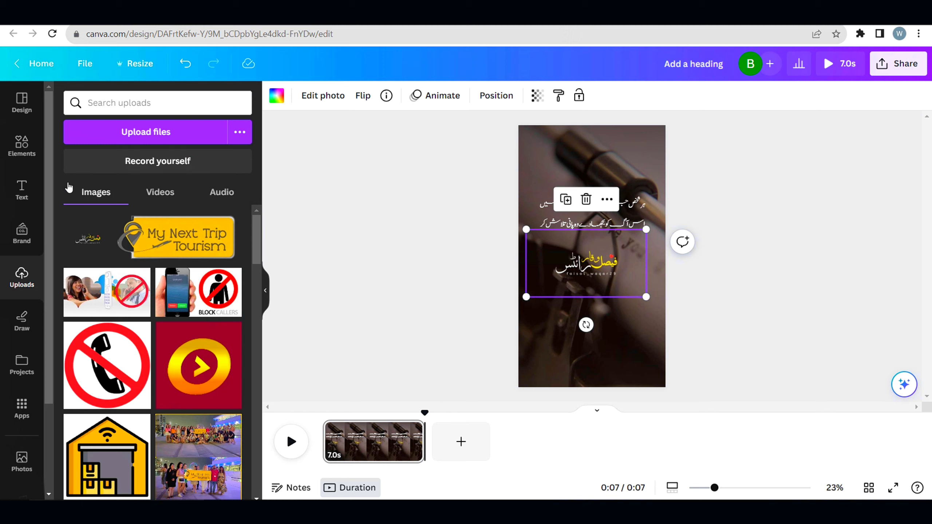
pyautogui.moveTo(581, 273); pyautogui.dragTo(588, 278)
pyautogui.click(741, 255)
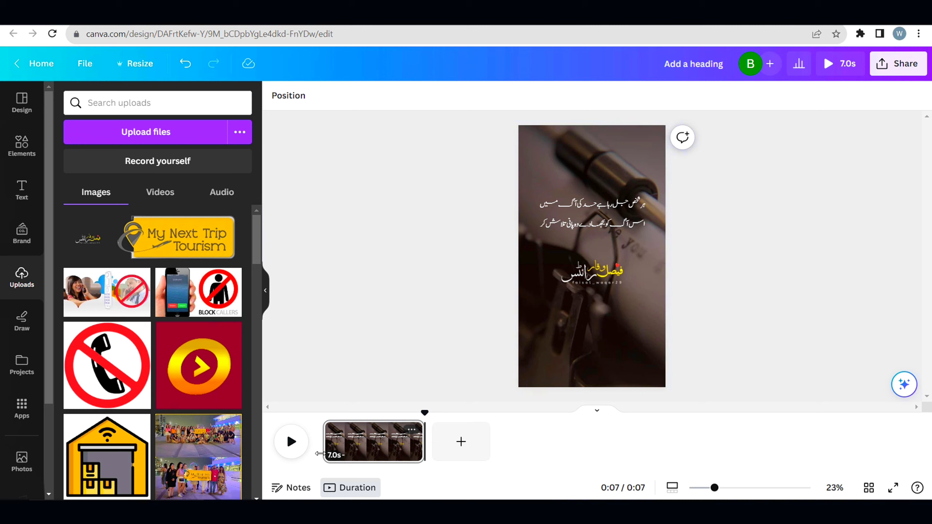
# Return the playhead to 0:00, search the elements for "poetry" and add the black quill-and-inkwell graphic to the page.
pyautogui.moveTo(388, 420); pyautogui.dragTo(319, 419)
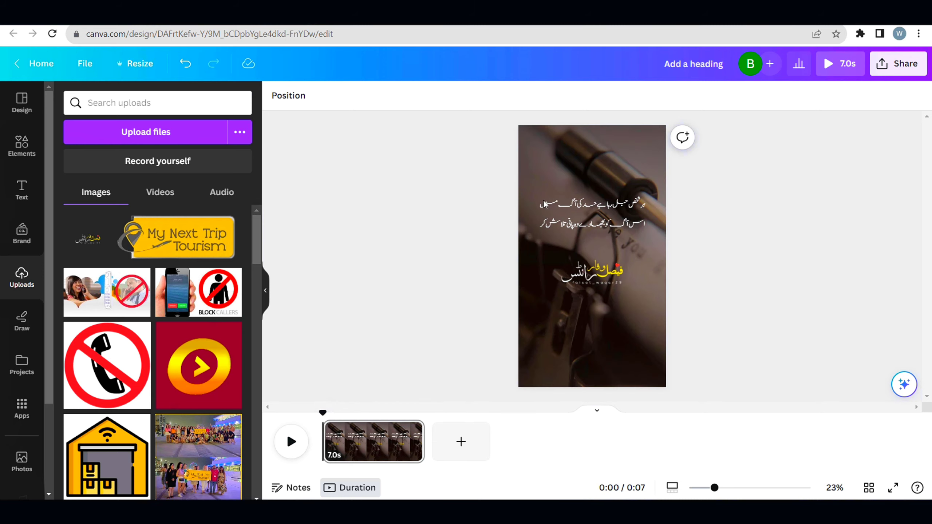
pyautogui.click(22, 145)
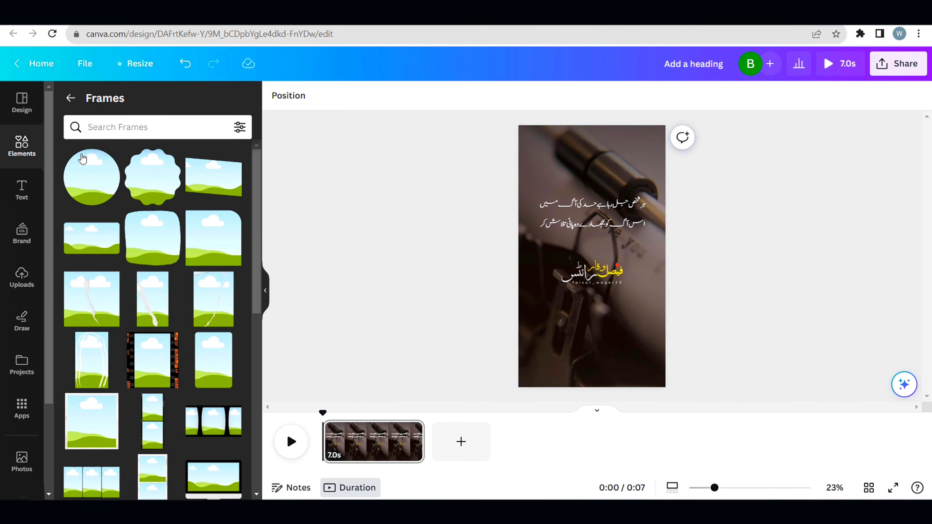
pyautogui.click(74, 99)
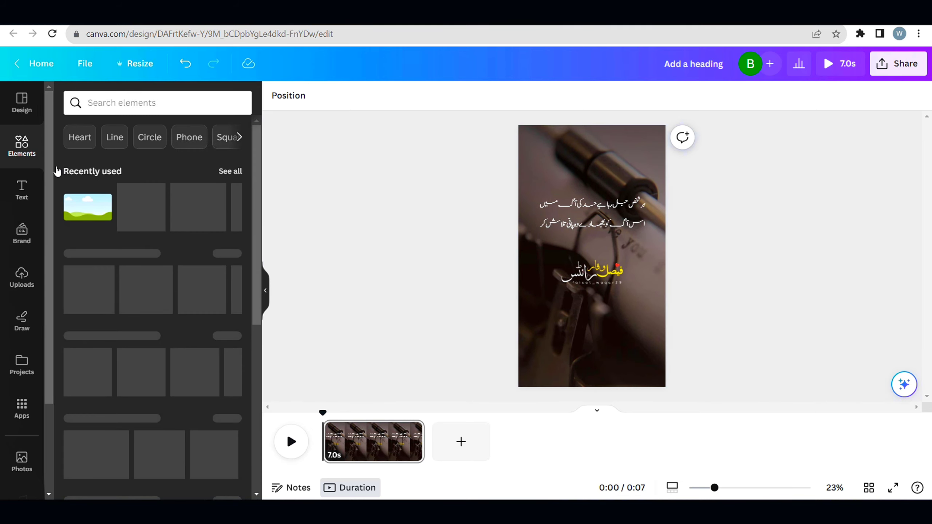
pyautogui.click(135, 98)
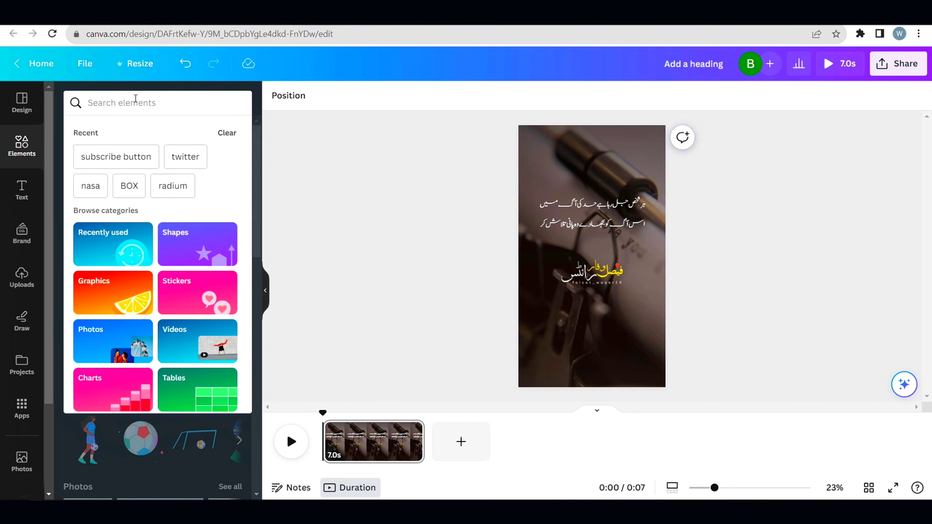
pyautogui.write('po')
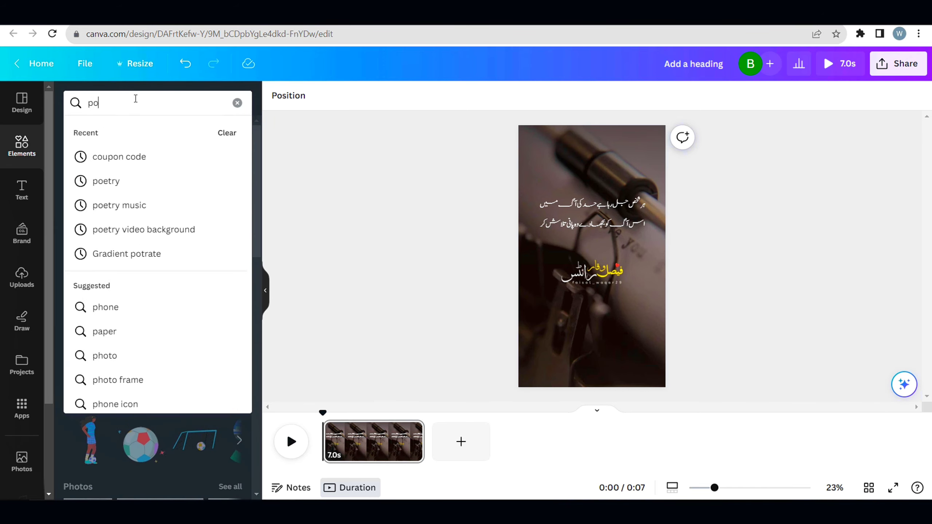
pyautogui.click(123, 181)
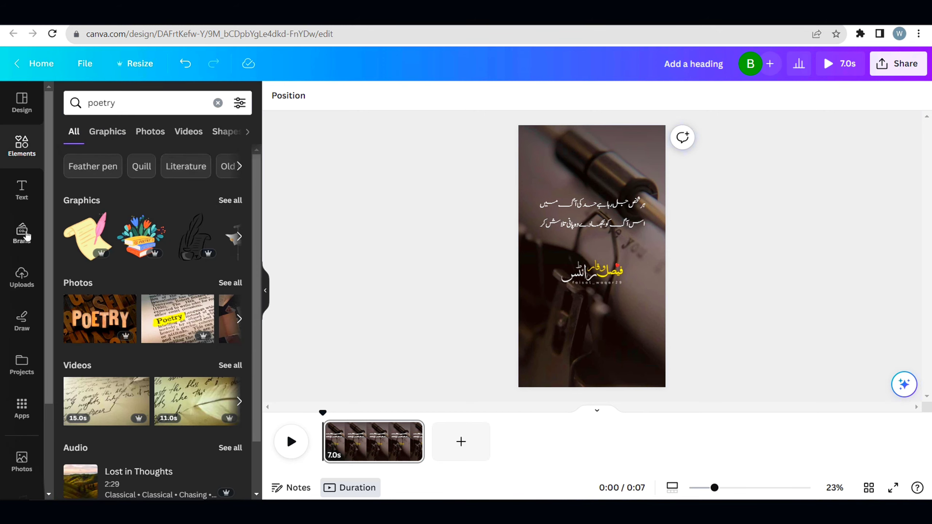
pyautogui.click(230, 201)
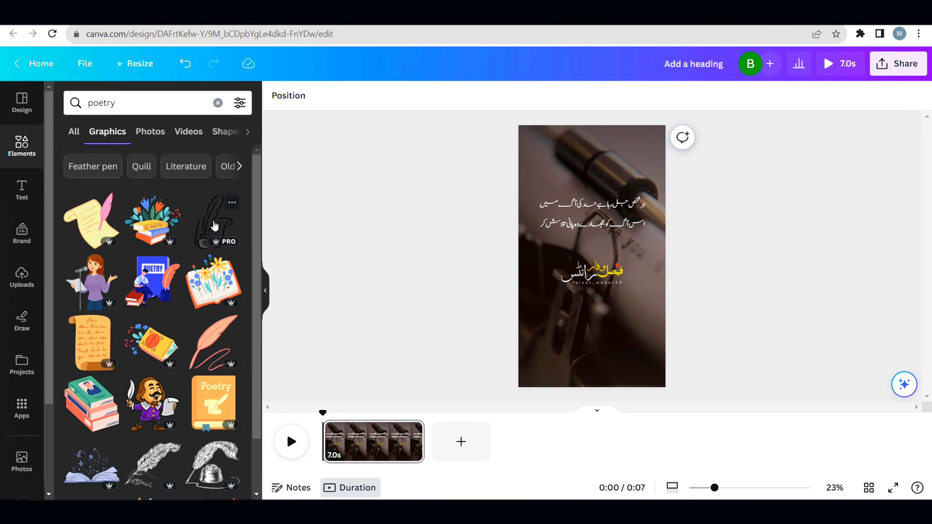
pyautogui.click(208, 222)
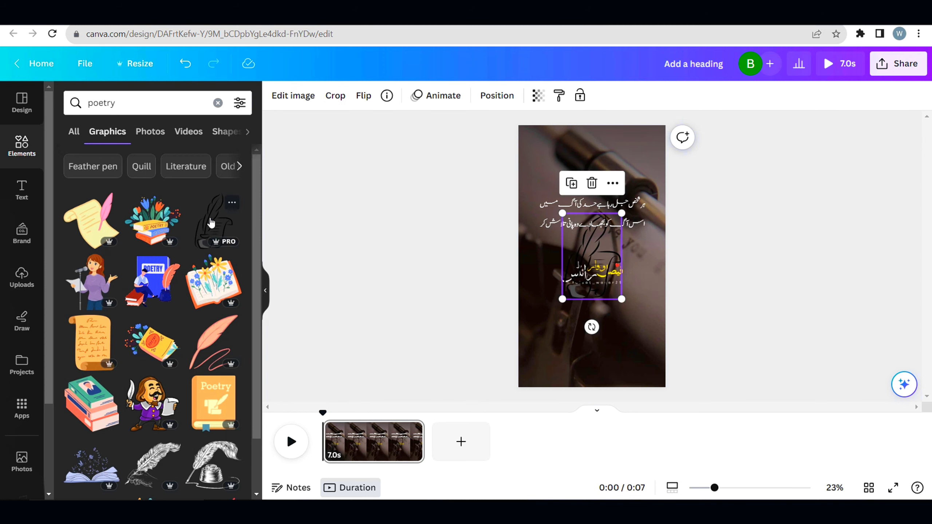
# Move the quill-and-inkwell graphic to the page's upper-left corner and recolour both its black and its grey parts white.
pyautogui.moveTo(571, 244); pyautogui.dragTo(527, 151)
pyautogui.click(275, 98)
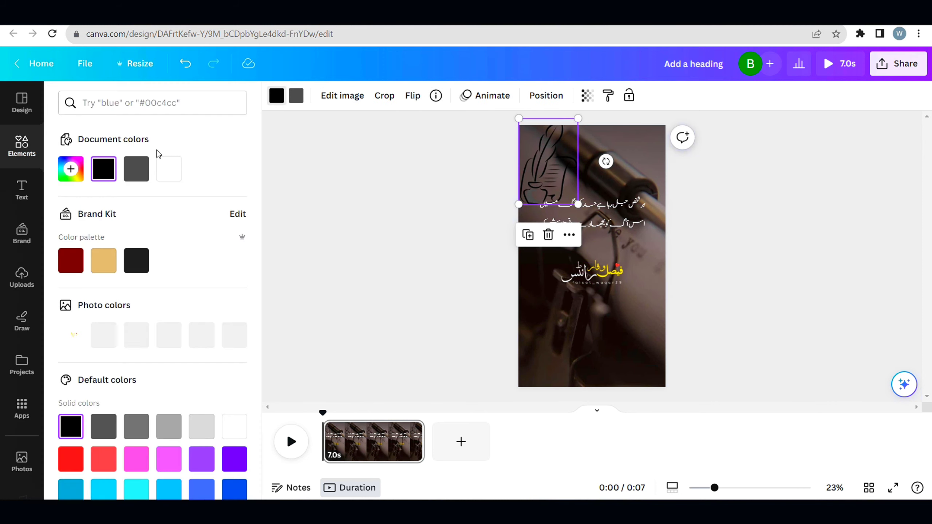
pyautogui.click(171, 170)
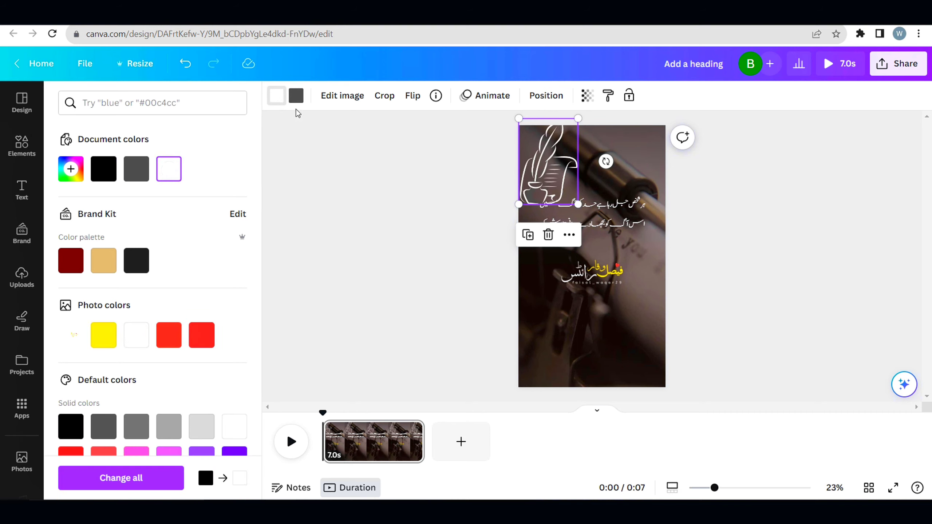
pyautogui.click(297, 100)
pyautogui.click(168, 169)
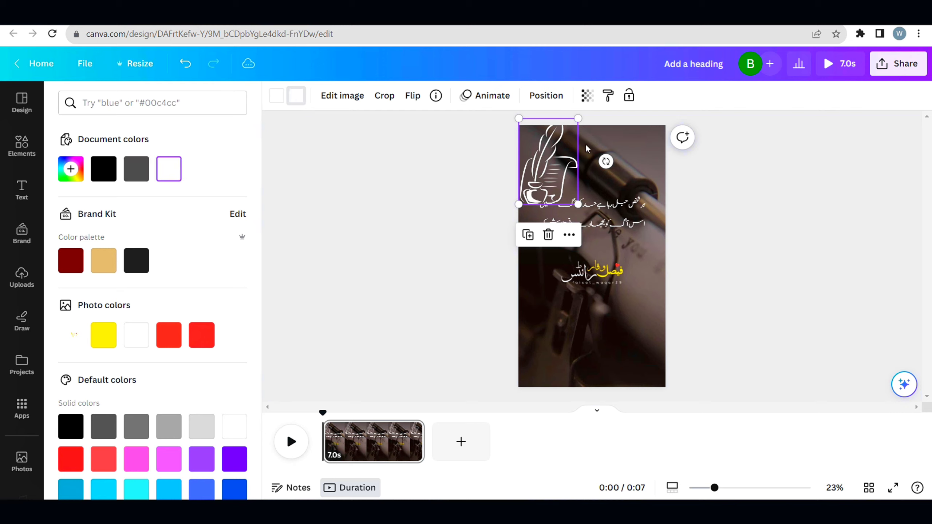
# Shrink the white quill graphic in the page's upper-left corner and lower its opacity to about half.
pyautogui.moveTo(578, 118); pyautogui.dragTo(540, 149)
pyautogui.click(587, 95)
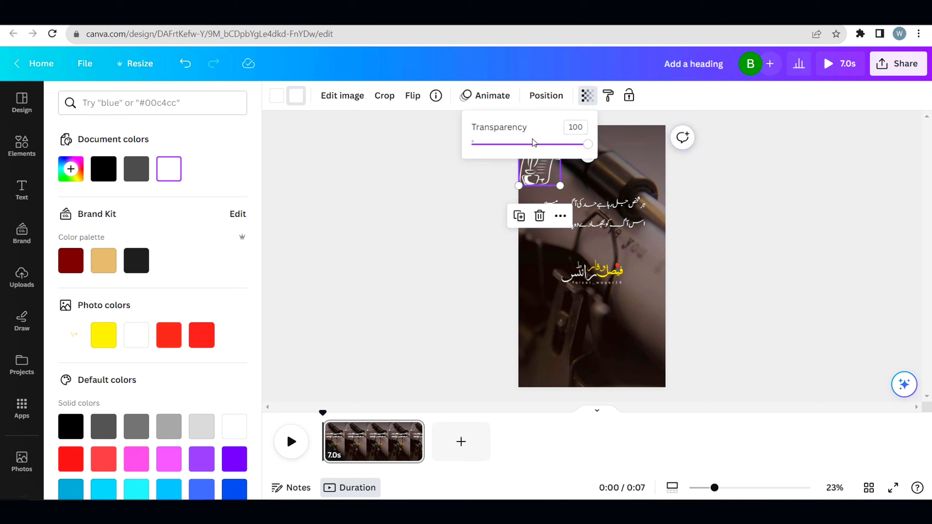
pyautogui.click(536, 144)
pyautogui.moveTo(536, 146); pyautogui.dragTo(530, 146)
pyautogui.click(456, 203)
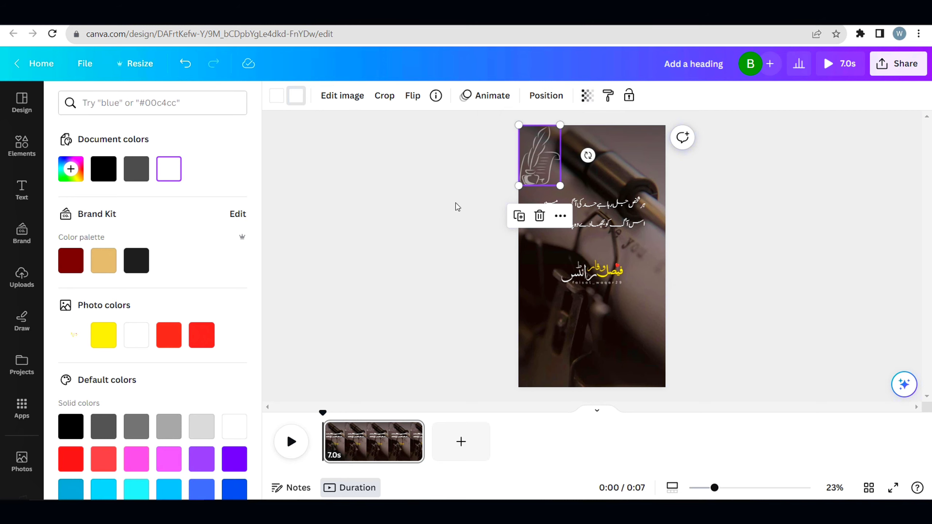
pyautogui.click(828, 188)
pyautogui.click(741, 179)
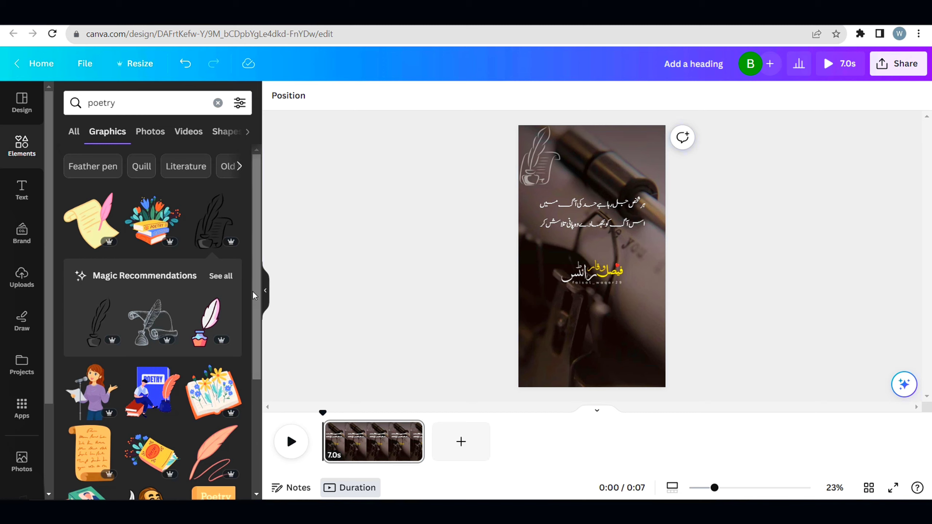
# Add the "Poetry Day" lettering graphic from the poetry results, place it centred below the logo and enlarge it slightly.
pyautogui.moveTo(256, 275); pyautogui.dragTo(246, 408)
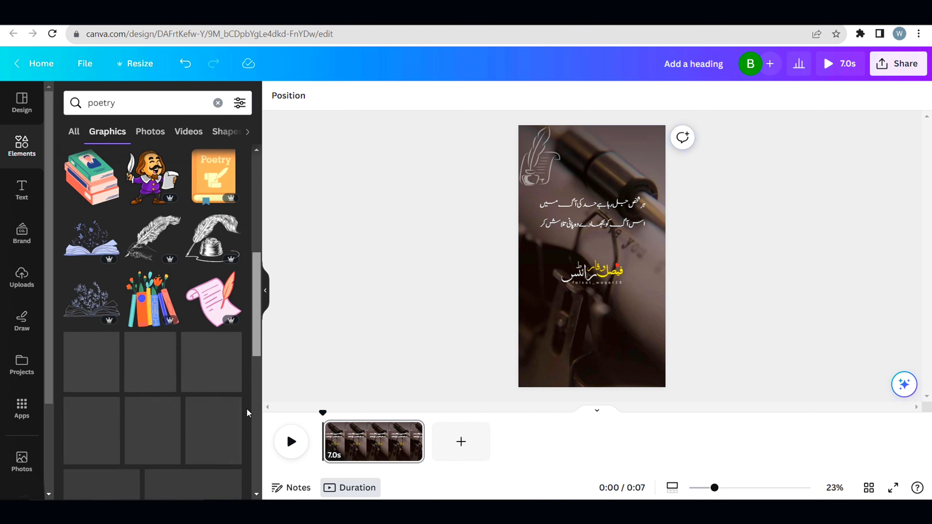
pyautogui.scroll(-2, 246, 410)
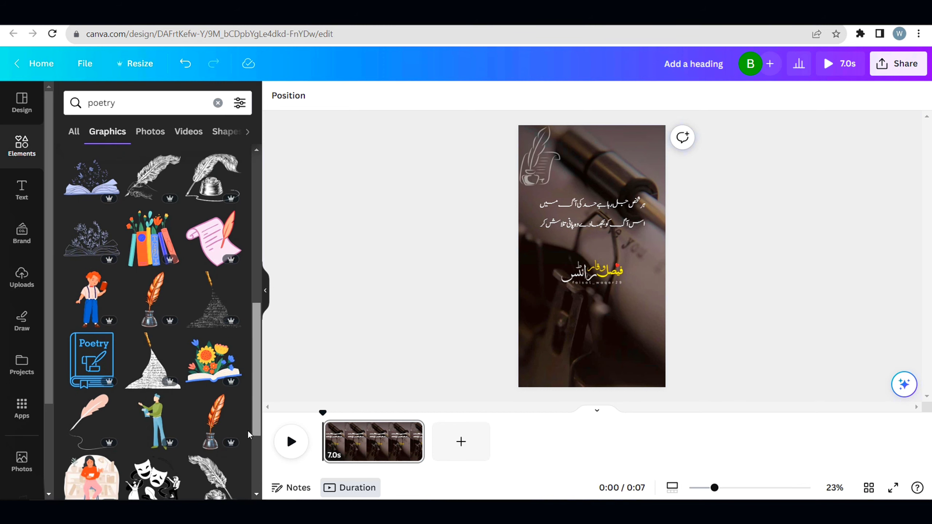
pyautogui.scroll(-7, 251, 446)
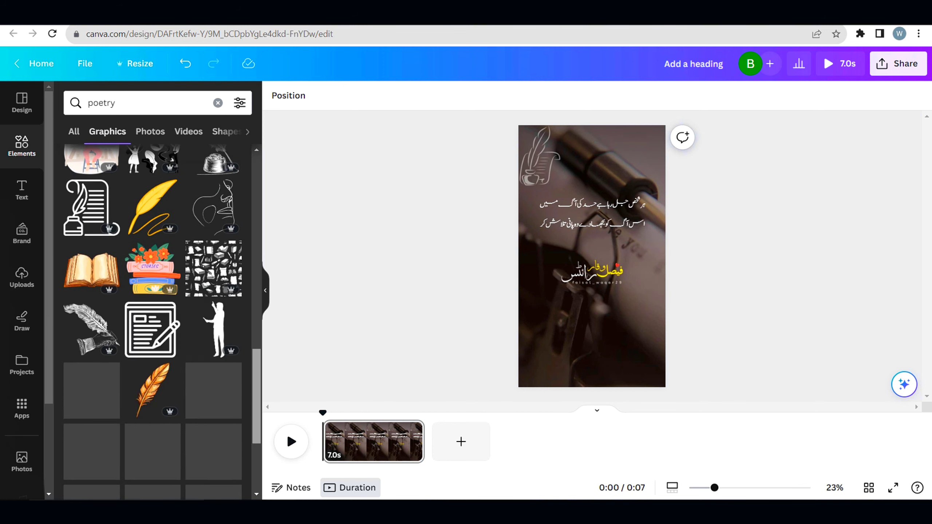
pyautogui.scroll(-1, 161, 322)
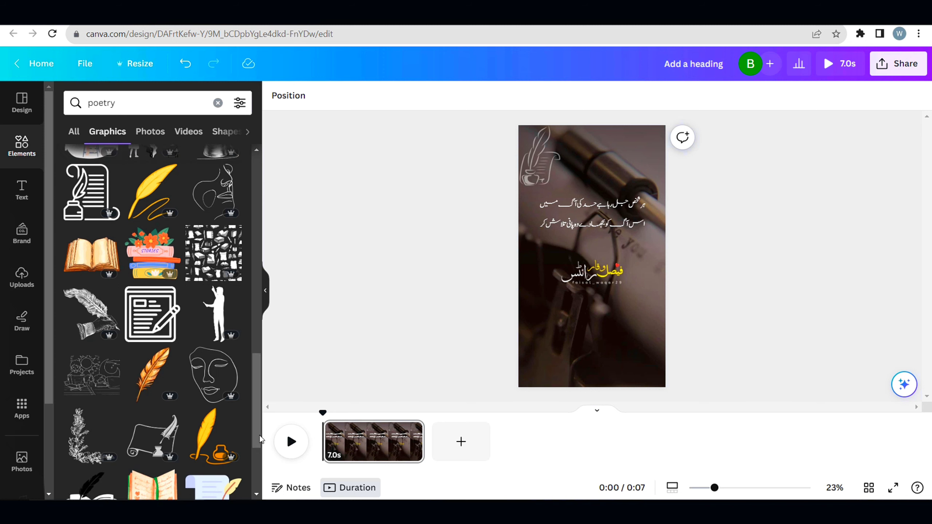
pyautogui.scroll(-8, 257, 417)
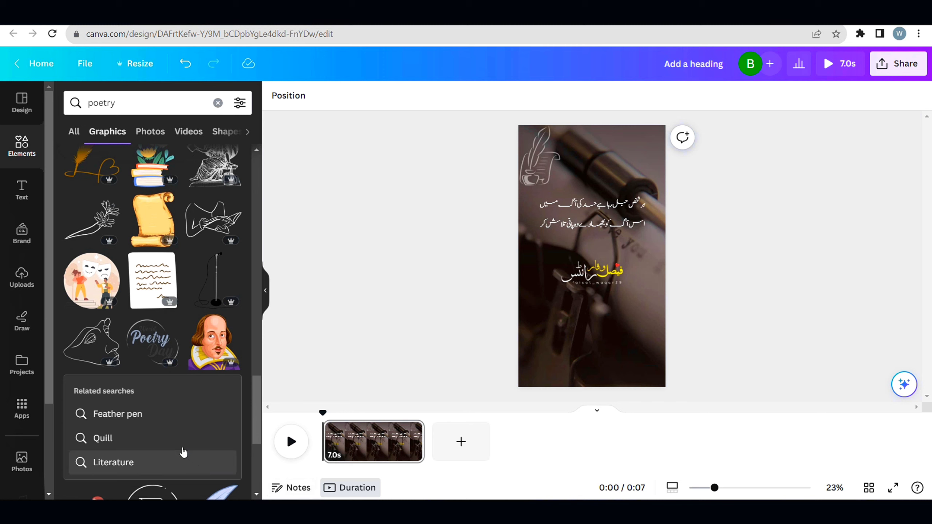
pyautogui.click(173, 347)
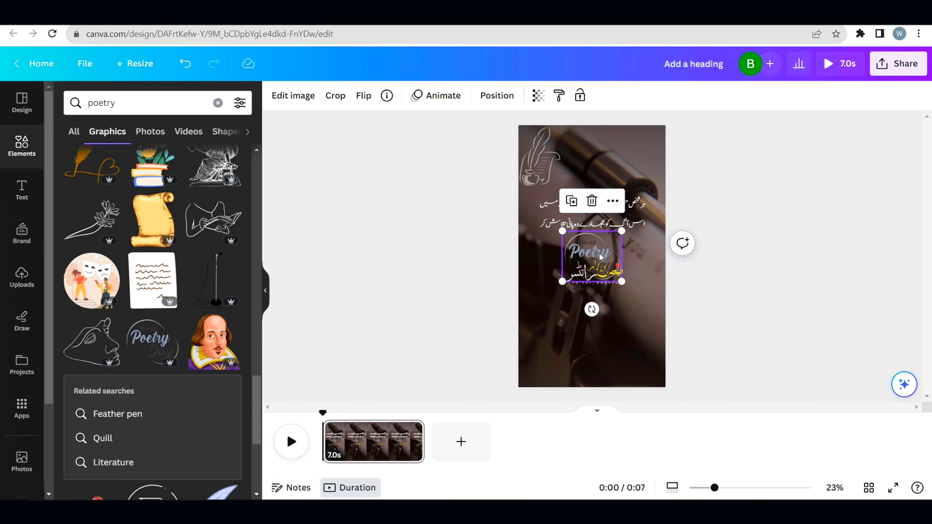
pyautogui.moveTo(600, 253)
pyautogui.mouseDown()
pyautogui.moveTo(601, 337)
pyautogui.moveTo(556, 300)
pyautogui.mouseUp()
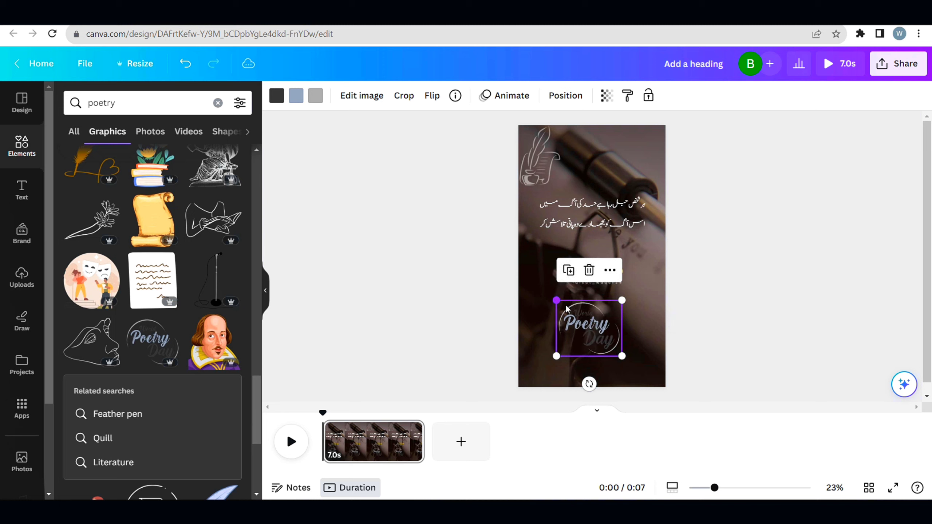
pyautogui.moveTo(623, 358); pyautogui.dragTo(628, 362)
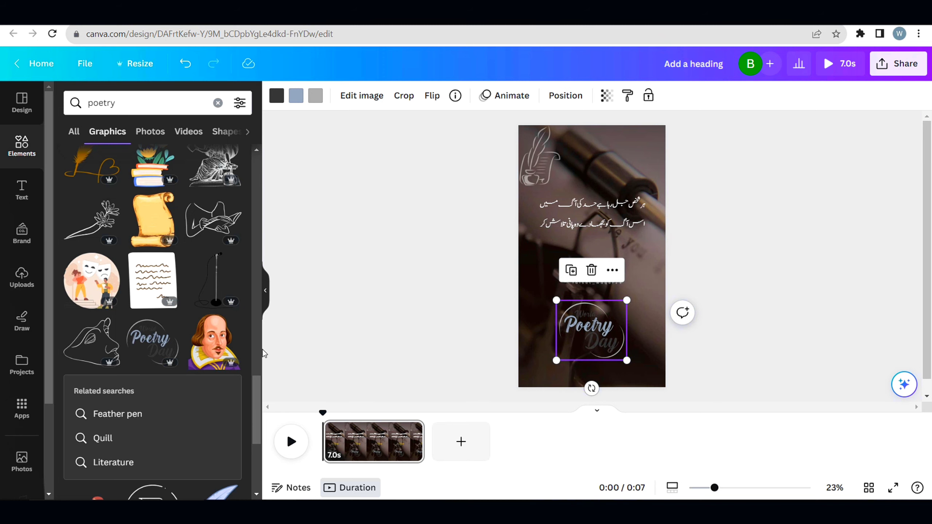
# Add the dark grey feather graphic from the poetry results to the page.
pyautogui.scroll(-8, 256, 422)
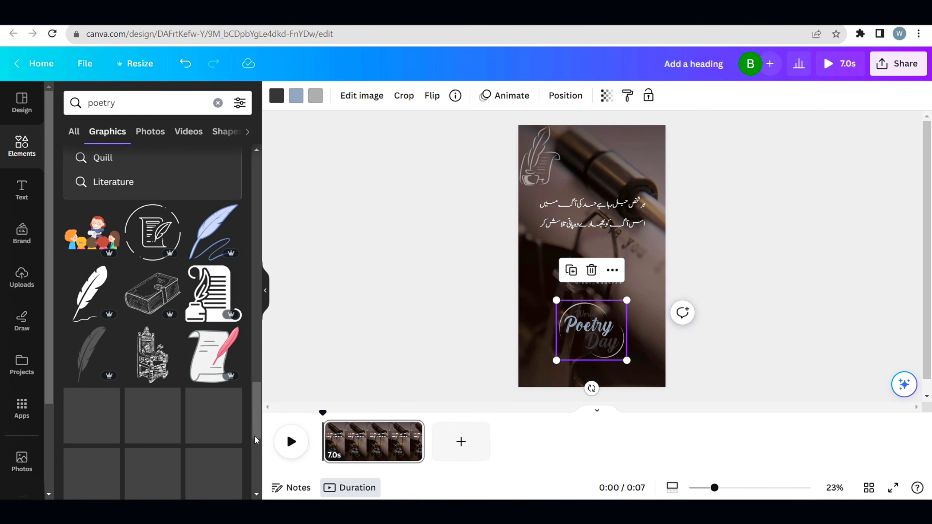
pyautogui.click(96, 368)
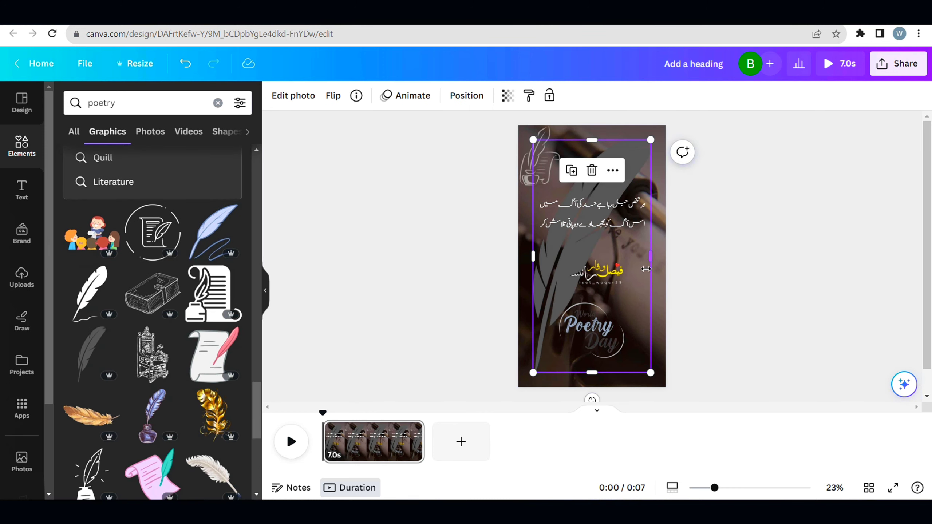
pyautogui.moveTo(551, 271); pyautogui.dragTo(537, 353)
pyautogui.click(550, 294)
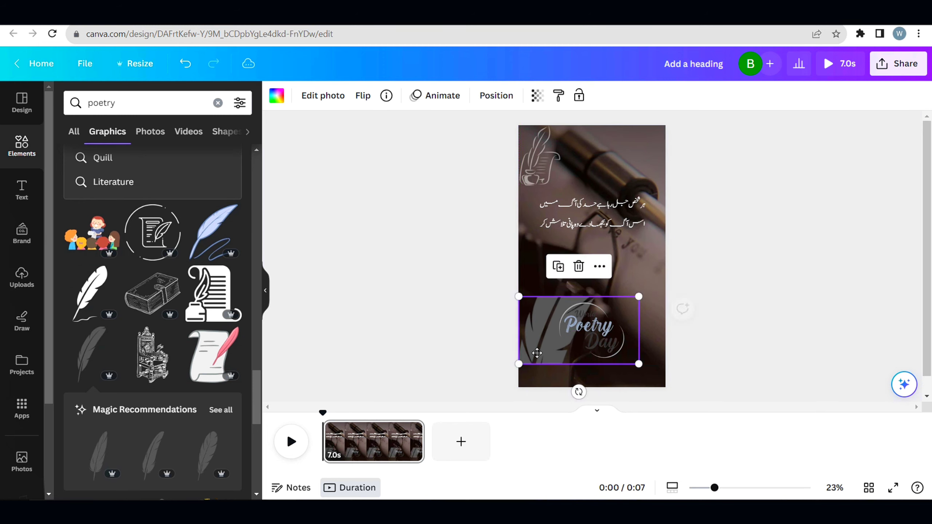
pyautogui.hotkey('ctrl', 'z')
pyautogui.hotkey('ctrl', 'z')
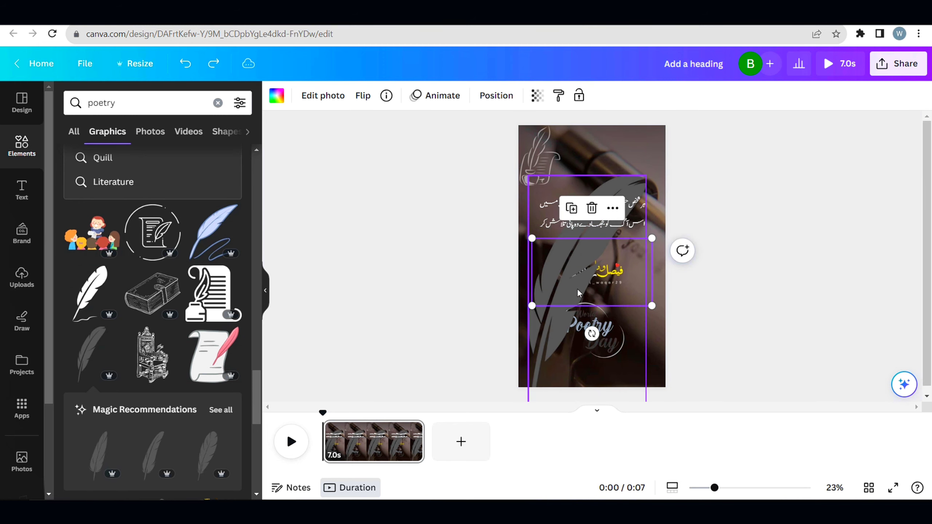
# Shrink the grey feather and place it in the page's lower-left corner beside the "Poetry Day" graphic.
pyautogui.moveTo(539, 346); pyautogui.dragTo(626, 383)
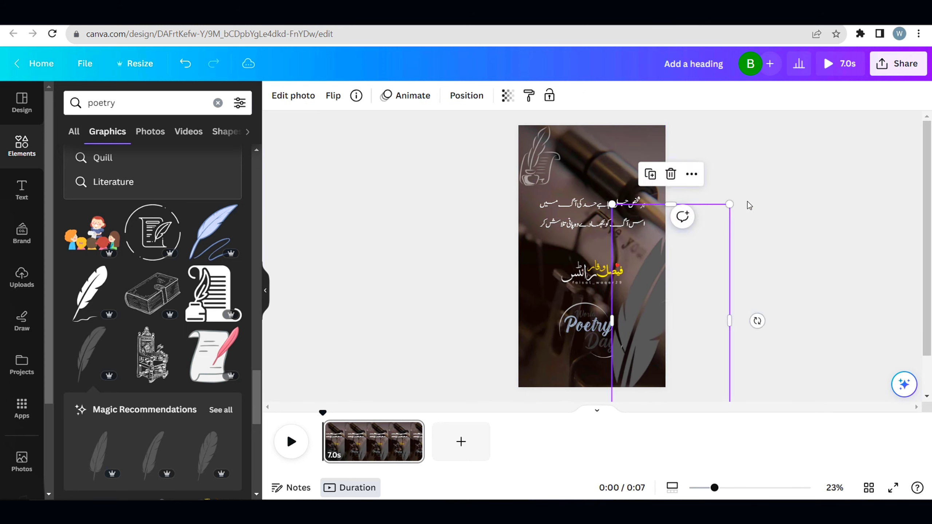
pyautogui.moveTo(731, 208); pyautogui.dragTo(531, 336)
pyautogui.click(591, 330)
pyautogui.click(534, 349)
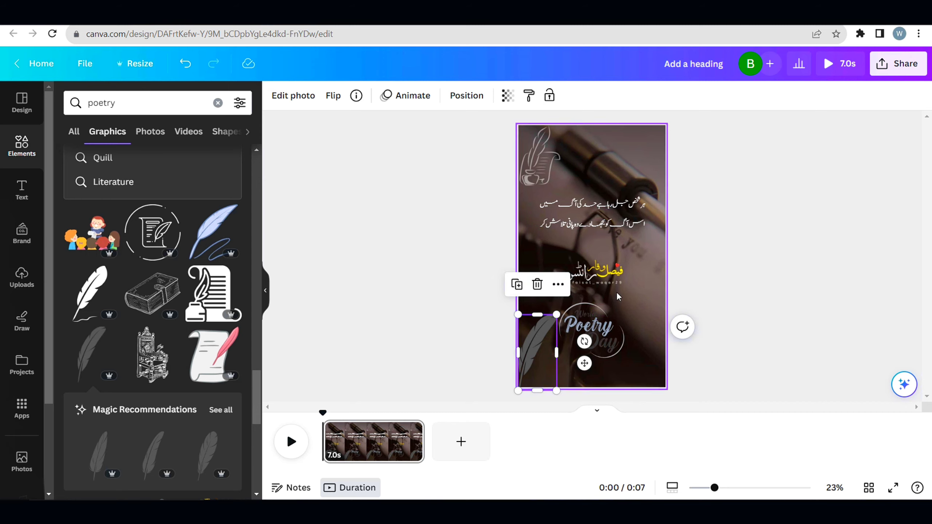
# Lower the opacity of the feather in the page's lower-left corner and deselect it.
pyautogui.click(508, 96)
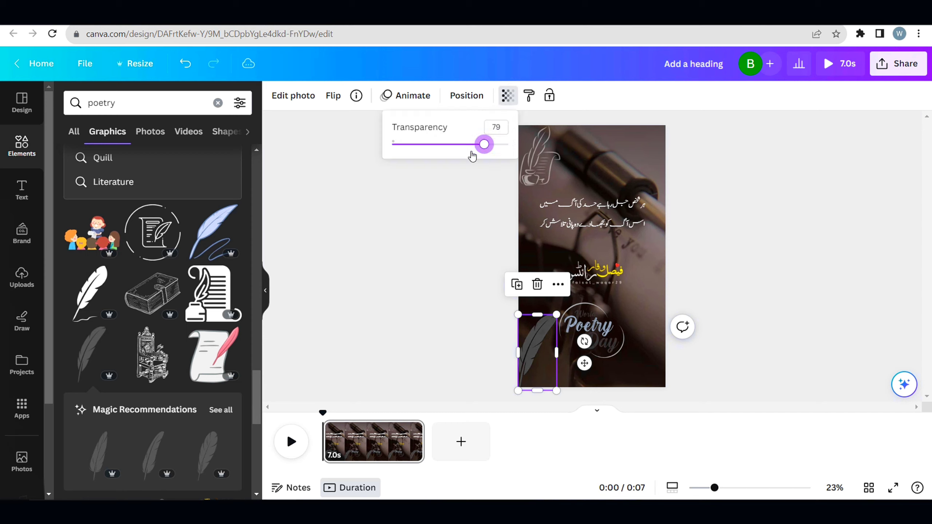
pyautogui.click(807, 235)
pyautogui.click(407, 298)
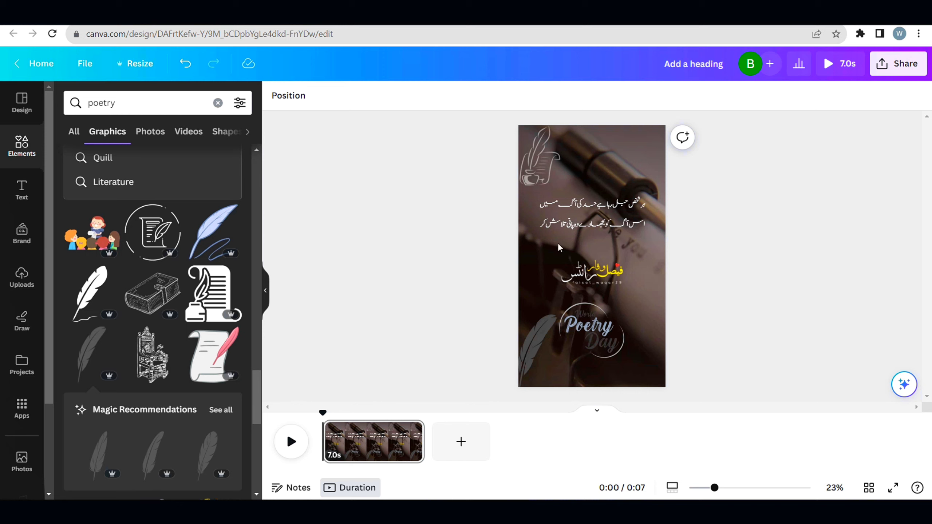
# Play a short preview of the video, pause it and return the playhead to the start.
pyautogui.click(549, 203)
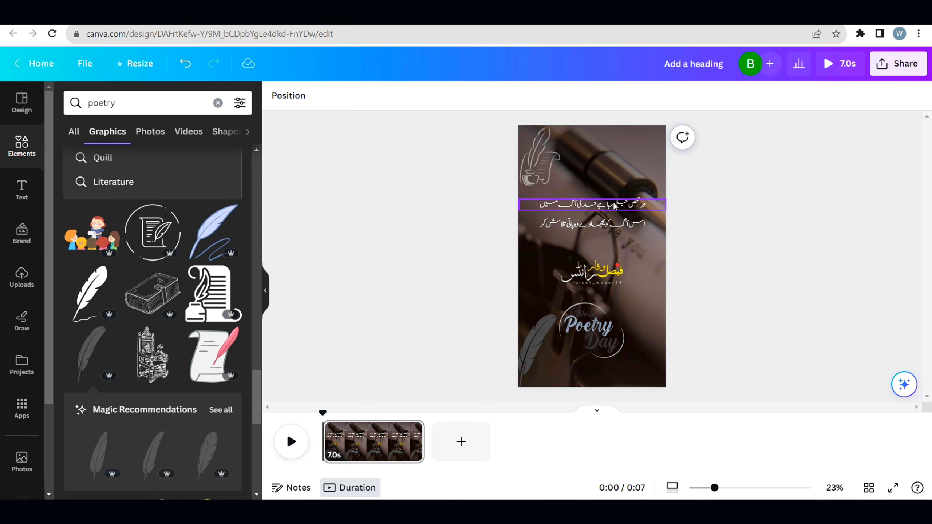
pyautogui.click(292, 445)
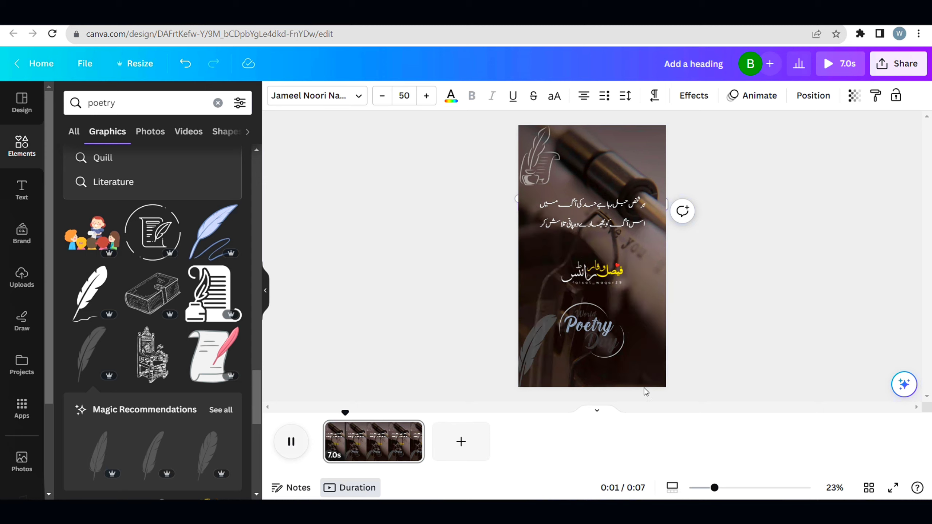
pyautogui.click(292, 442)
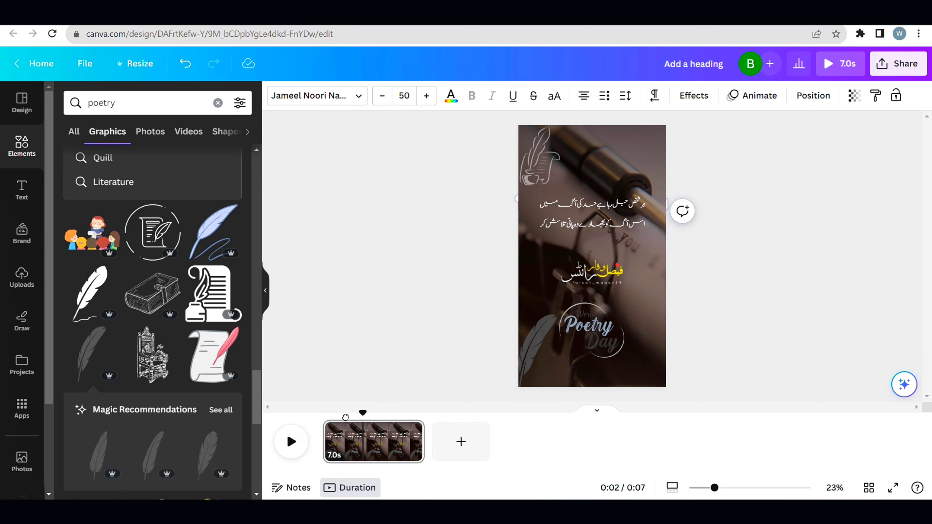
pyautogui.moveTo(360, 413); pyautogui.dragTo(322, 412)
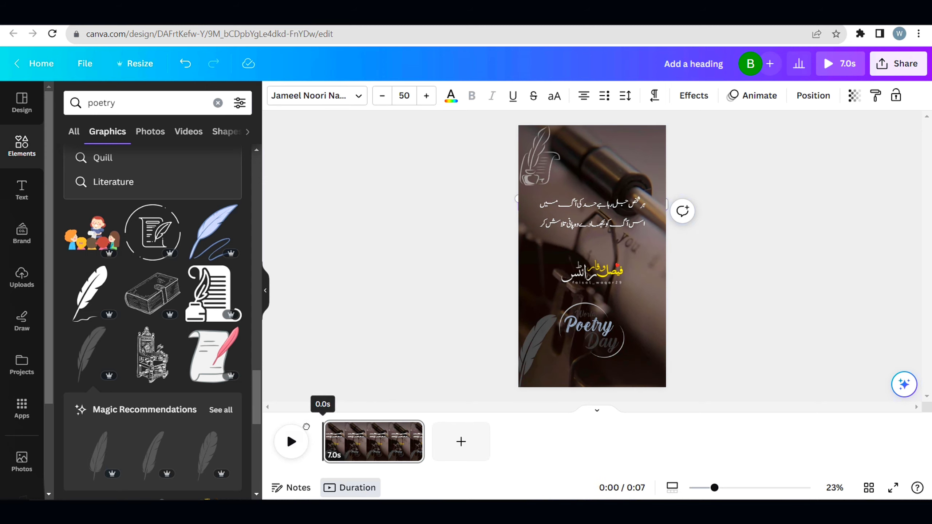
# Show the timing of the first Urdu verse on the timeline.
pyautogui.click(605, 207)
pyautogui.rightClick(603, 208)
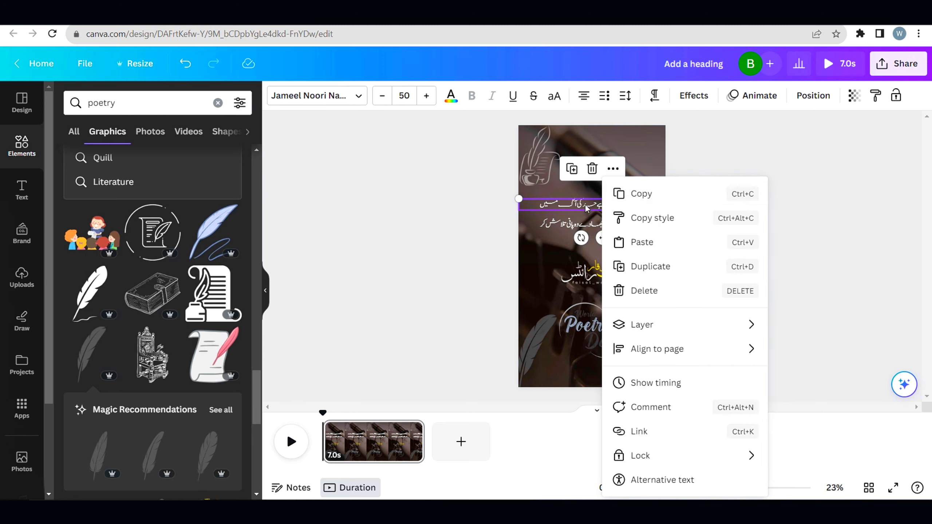
pyautogui.click(653, 384)
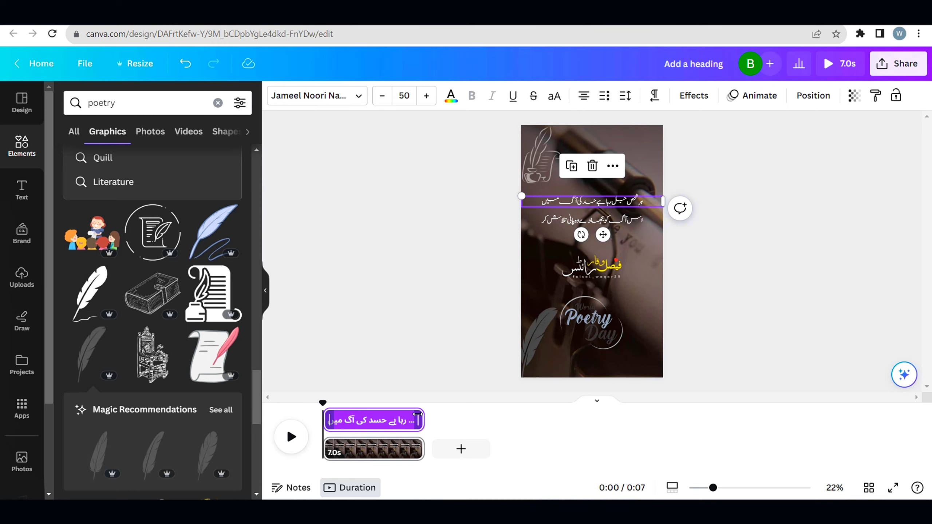
# Apply the Stomp text animation to the first verse.
pyautogui.click(753, 96)
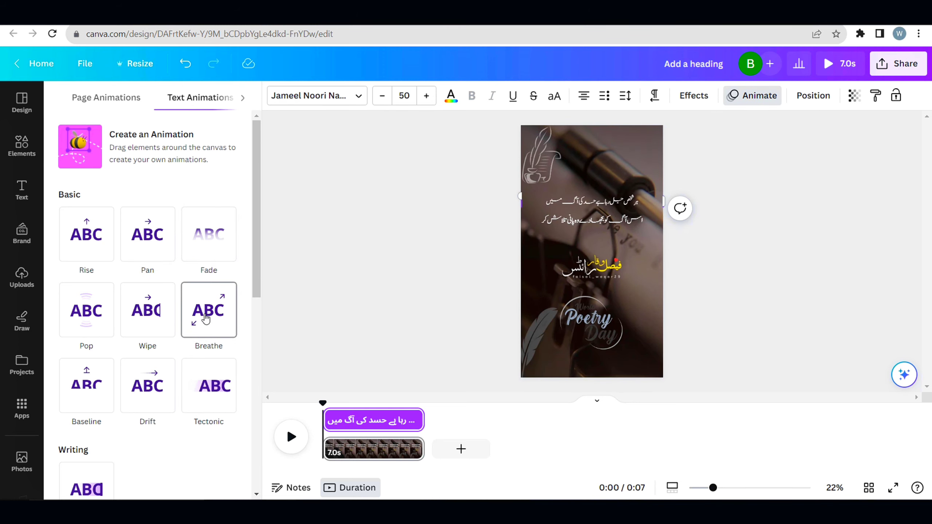
pyautogui.scroll(-3, 205, 367)
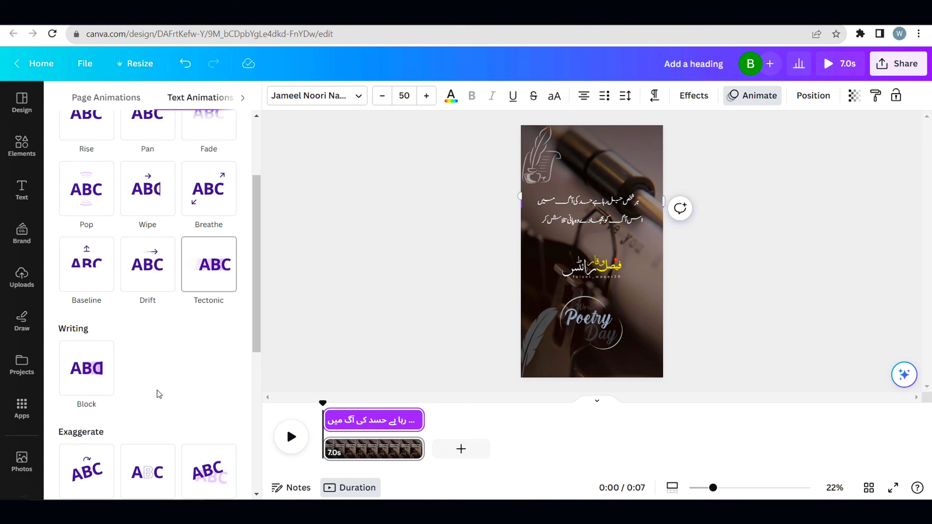
pyautogui.scroll(-2, 157, 391)
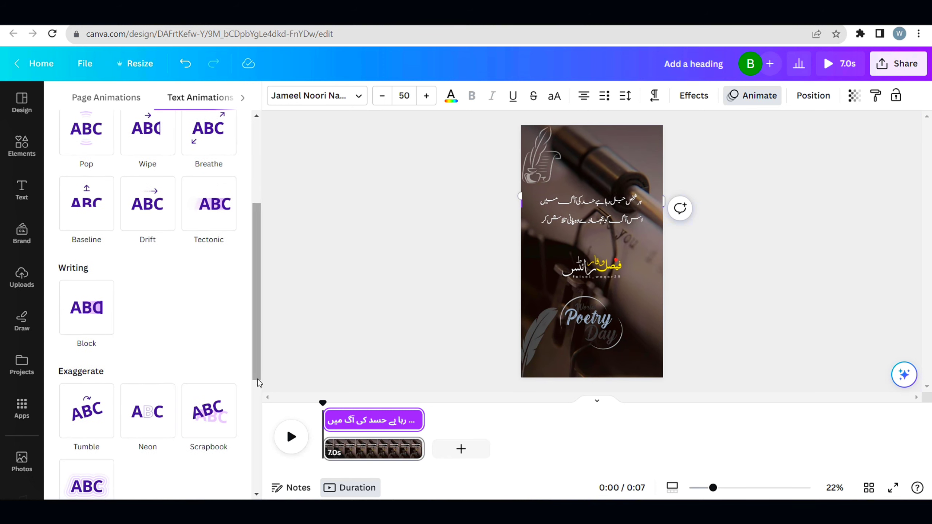
pyautogui.scroll(-2, 257, 379)
pyautogui.scroll(-1, 258, 405)
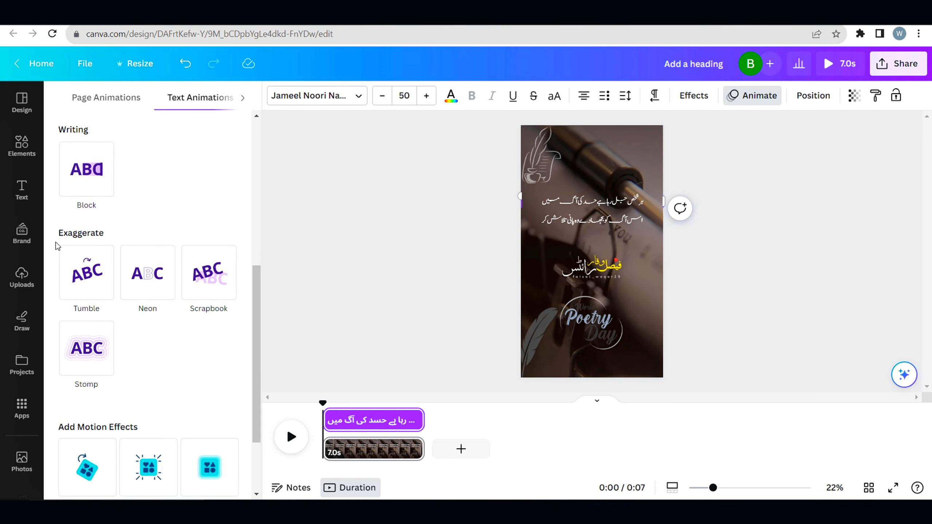
pyautogui.click(86, 361)
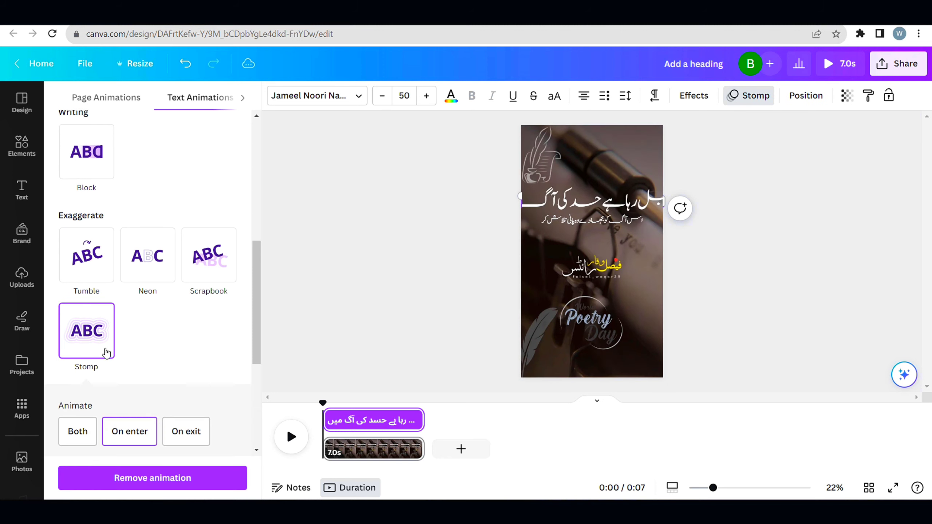
# Trim the start of the second Urdu verse on the timeline so it enters shortly after the first verse.
pyautogui.click(616, 222)
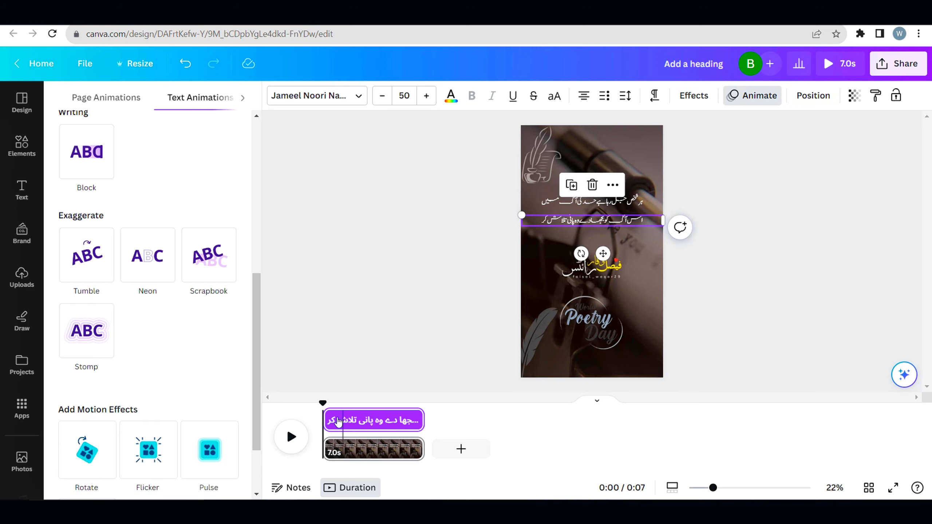
pyautogui.moveTo(323, 403); pyautogui.dragTo(333, 406)
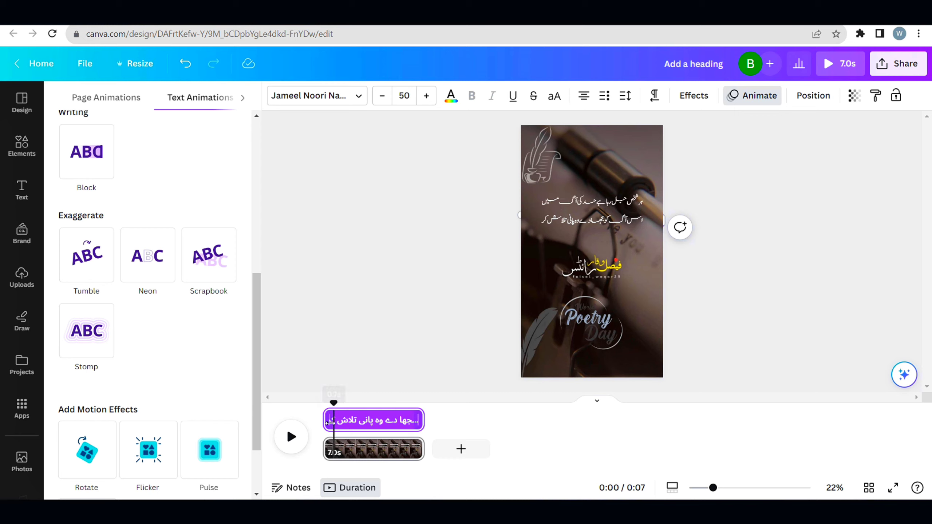
pyautogui.moveTo(330, 426); pyautogui.dragTo(333, 426)
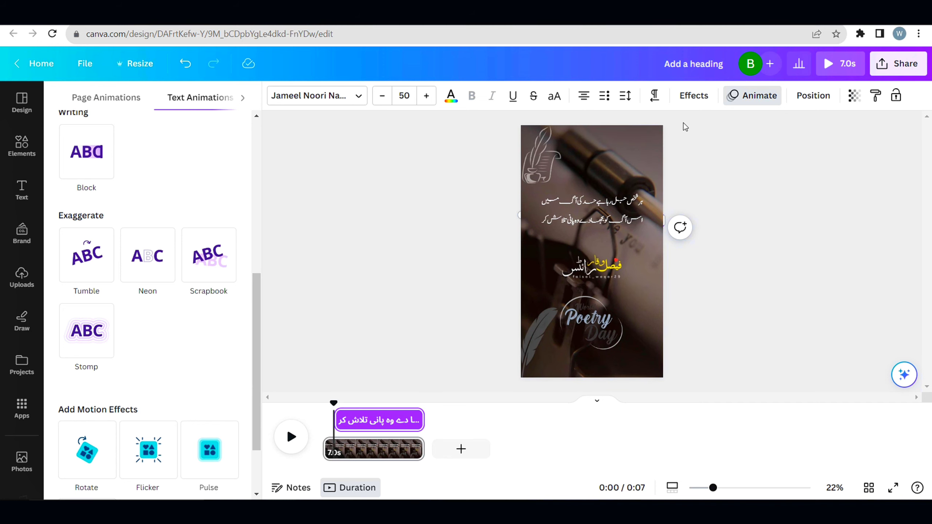
# Apply the Stomp text animation to the second Urdu verse.
pyautogui.click(759, 97)
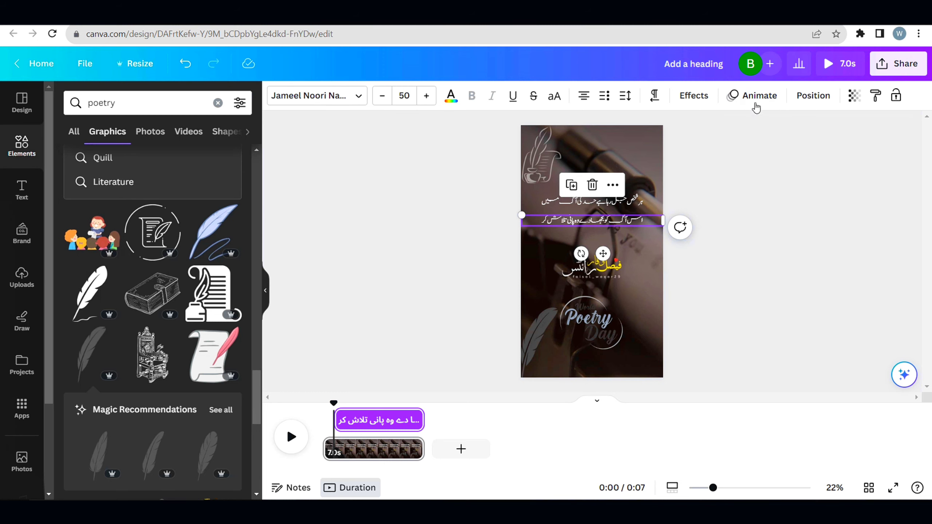
pyautogui.click(755, 103)
pyautogui.scroll(-5, 105, 389)
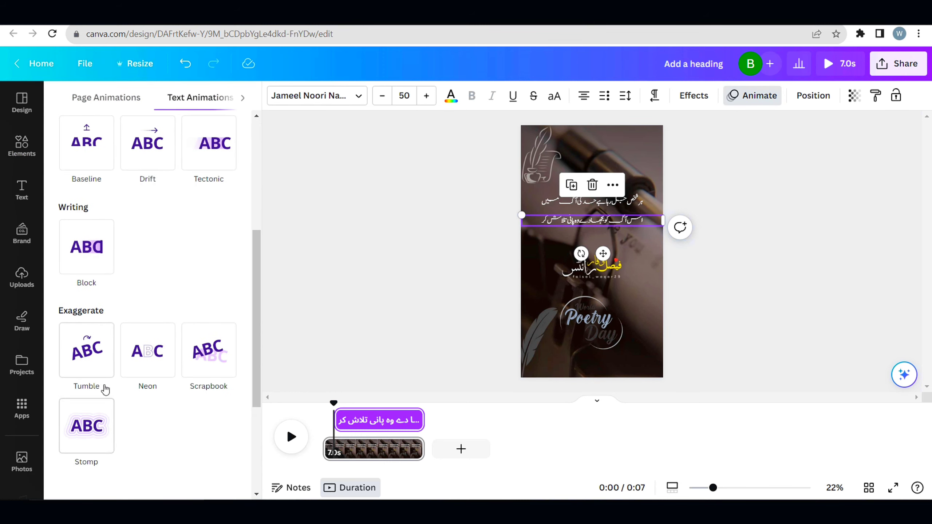
pyautogui.click(86, 427)
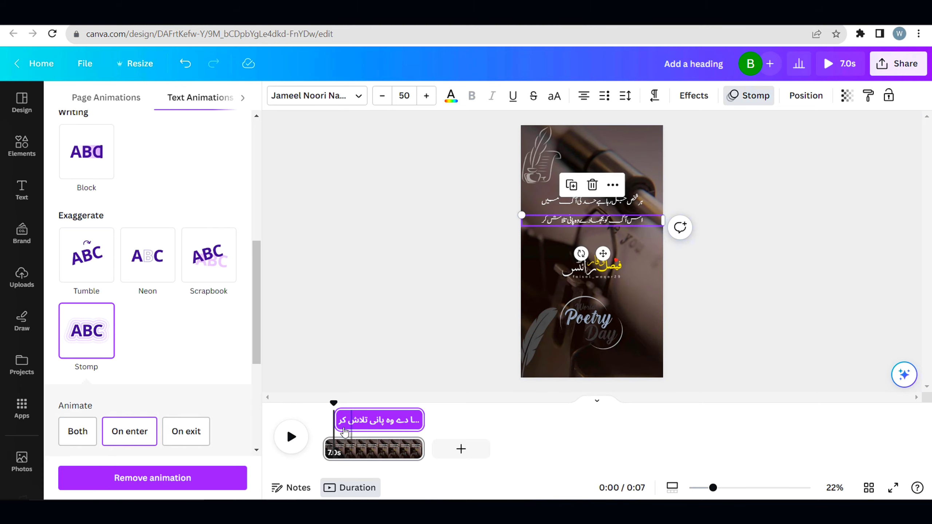
# Preview both verse animations and trim the logo's start on the timeline to the 1.5 s mark.
pyautogui.click(292, 437)
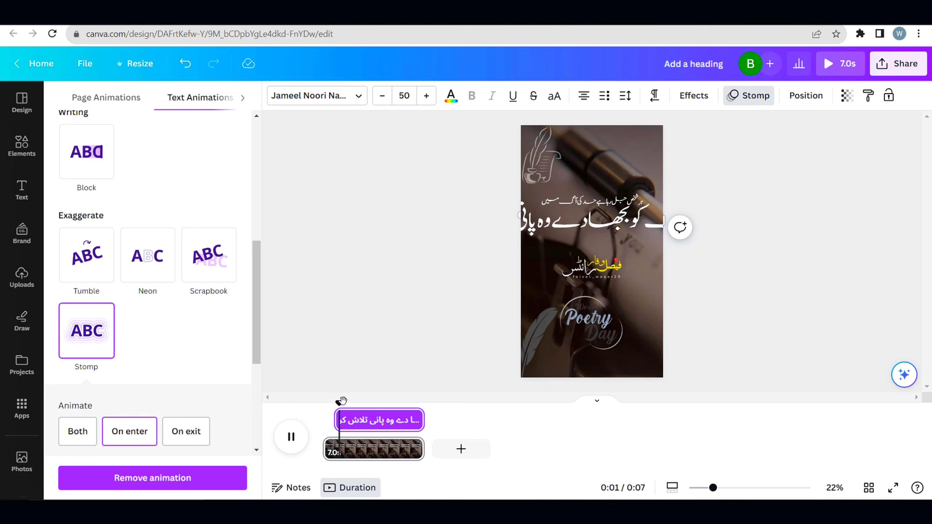
pyautogui.click(292, 438)
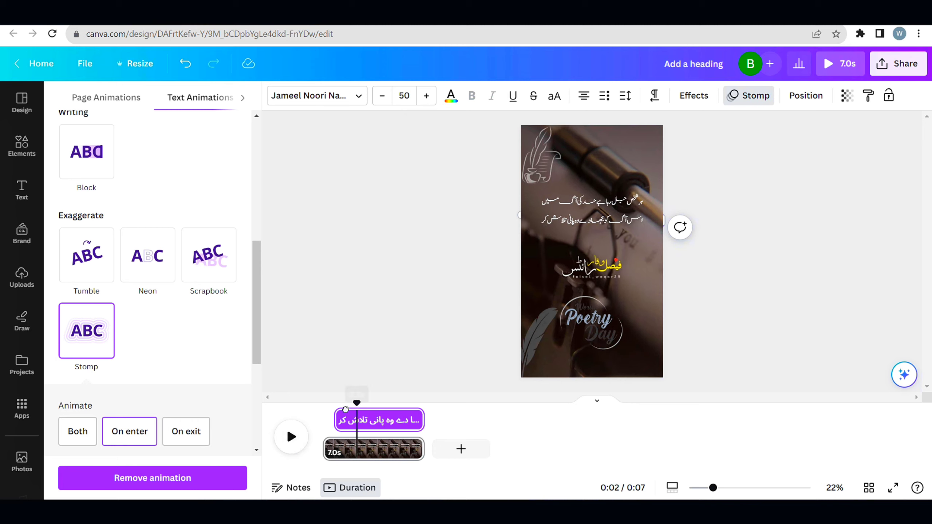
pyautogui.moveTo(346, 409)
pyautogui.mouseDown()
pyautogui.moveTo(307, 420)
pyautogui.moveTo(347, 423)
pyautogui.mouseUp()
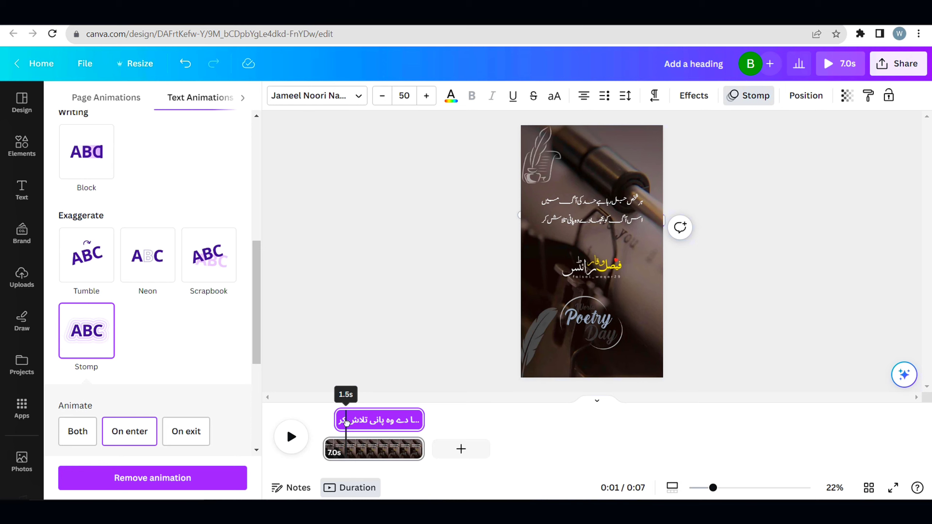
pyautogui.click(603, 275)
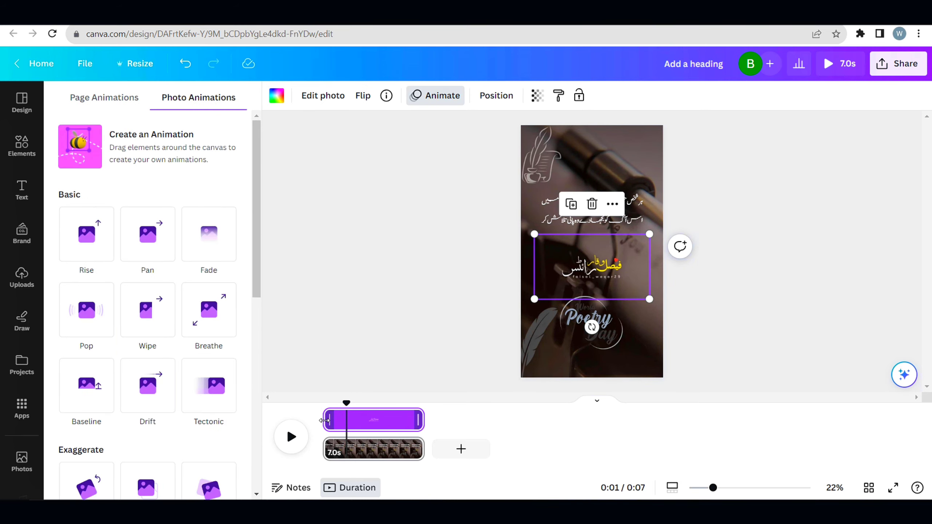
pyautogui.moveTo(324, 421); pyautogui.dragTo(345, 421)
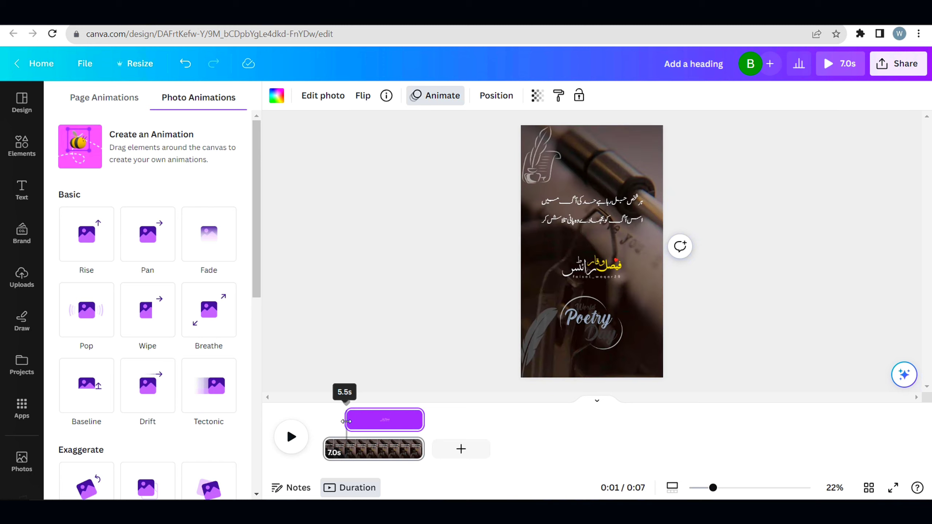
# Play the video from the start to check when the verses and logo enter, and pause it.
pyautogui.moveTo(346, 401); pyautogui.dragTo(306, 411)
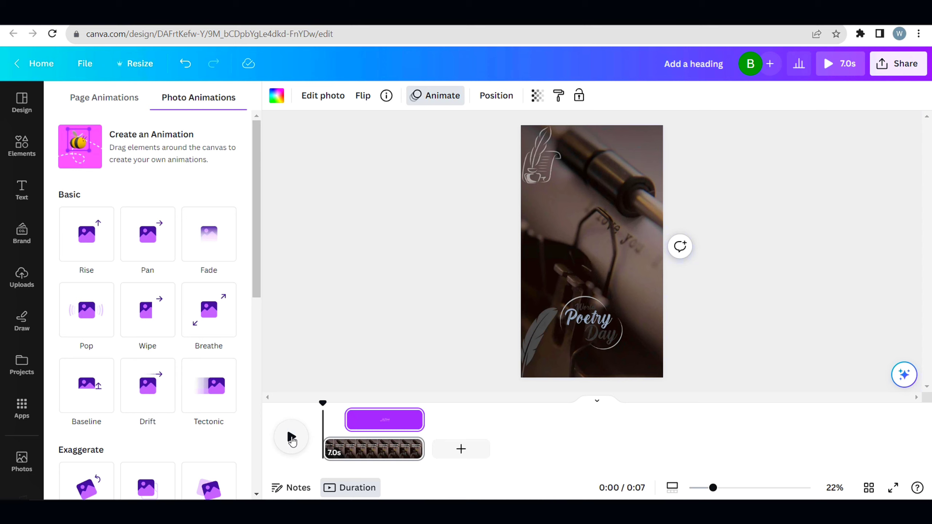
pyautogui.click(291, 438)
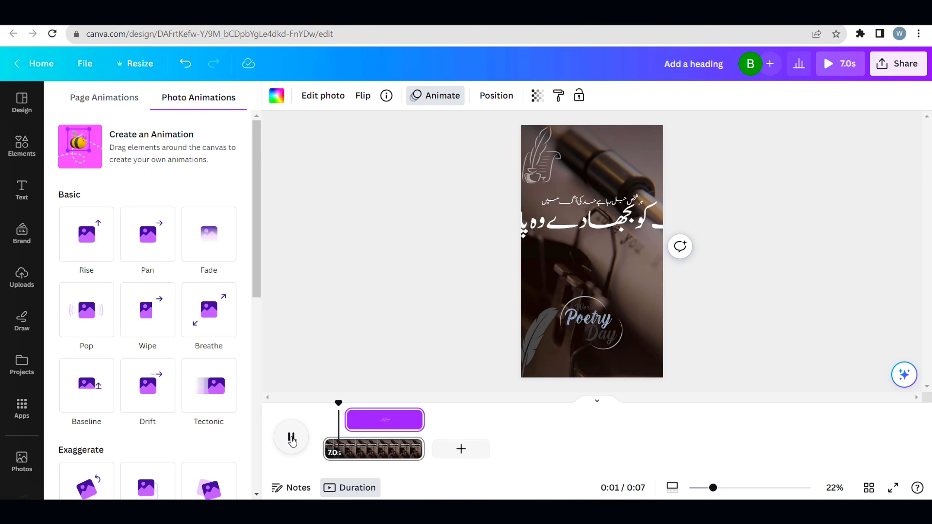
pyautogui.click(291, 439)
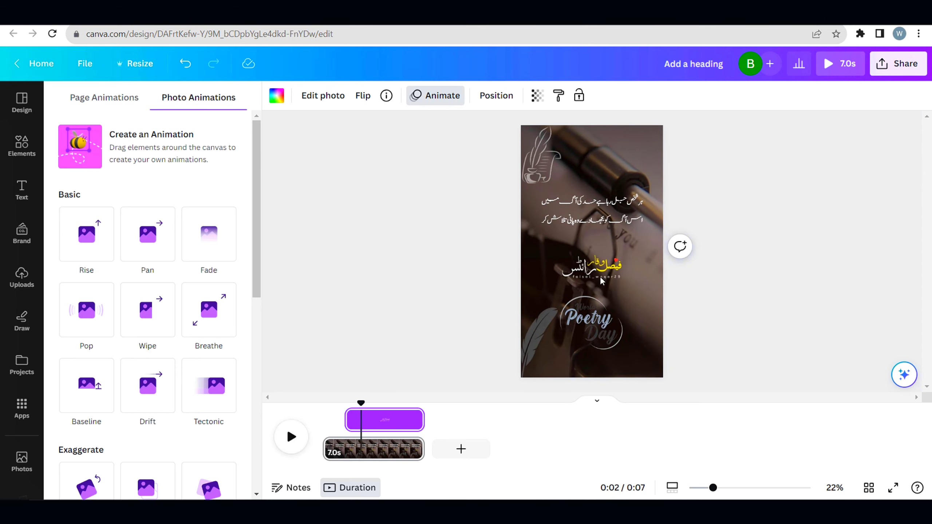
# Apply the Stomp photo animation to the logo below the verses.
pyautogui.click(602, 281)
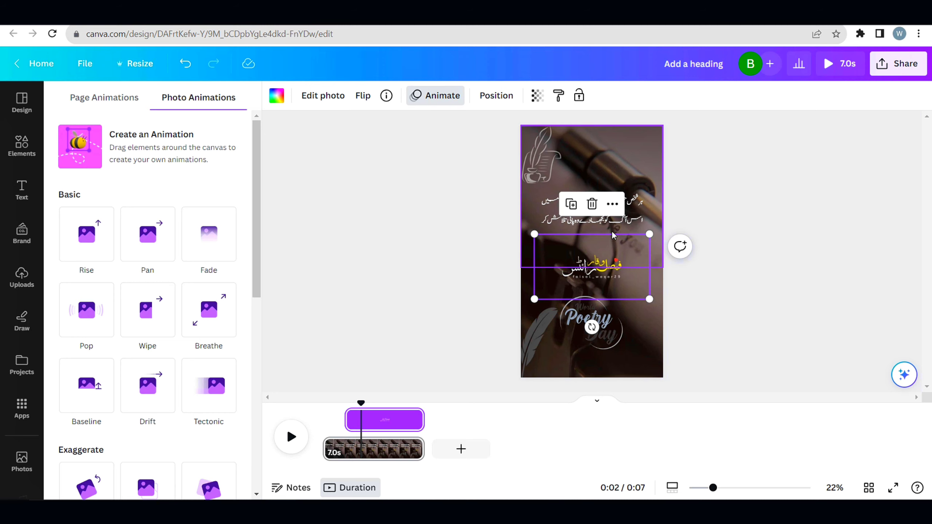
pyautogui.moveTo(256, 272); pyautogui.dragTo(255, 361)
pyautogui.click(78, 373)
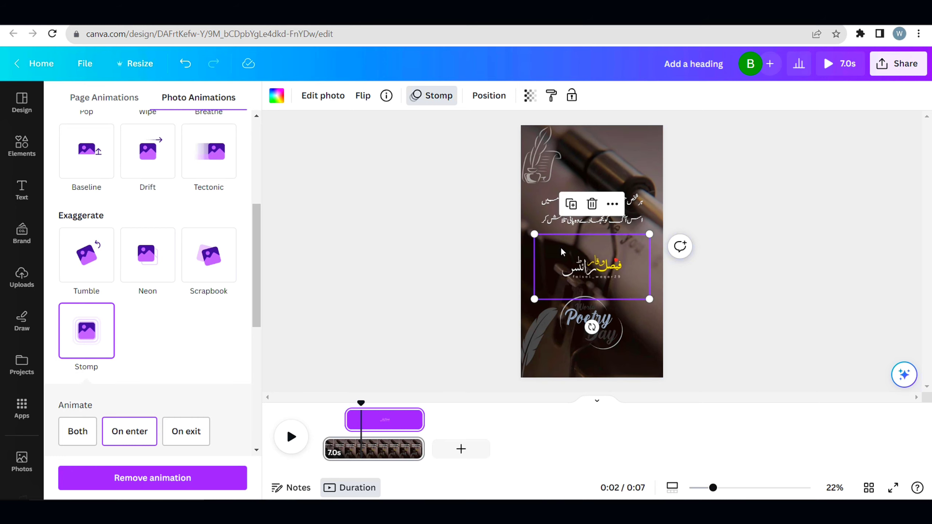
# Enlarge the logo slightly, recentre it below the second verse and deselect it.
pyautogui.moveTo(534, 234); pyautogui.dragTo(524, 216)
pyautogui.moveTo(575, 266); pyautogui.dragTo(581, 264)
pyautogui.click(728, 215)
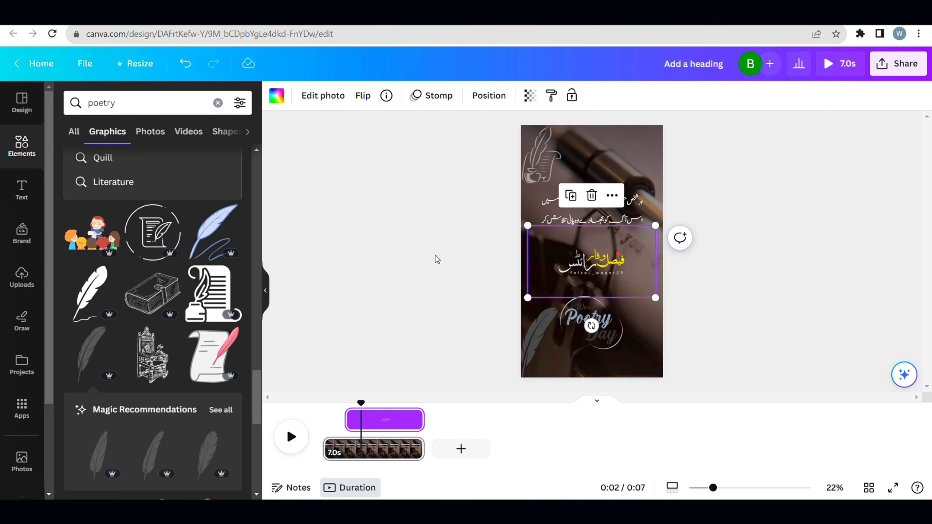
pyautogui.click(488, 424)
# Enlarge both Urdu verses slightly, the first to font size 51.8, and move them down closer to the logo.
pyautogui.click(651, 205)
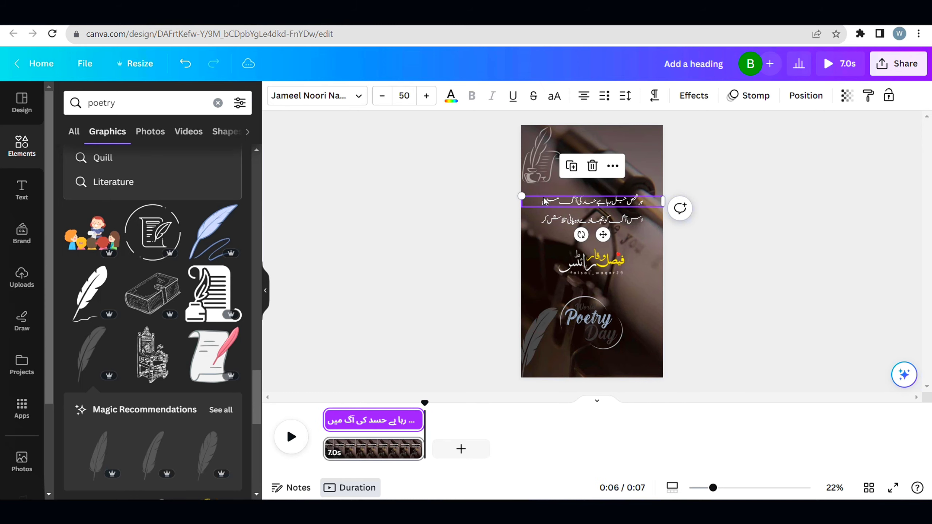
pyautogui.moveTo(521, 194); pyautogui.dragTo(516, 210)
pyautogui.click(628, 225)
pyautogui.moveTo(609, 223); pyautogui.dragTo(602, 236)
pyautogui.click(609, 205)
pyautogui.click(605, 225)
pyautogui.click(619, 205)
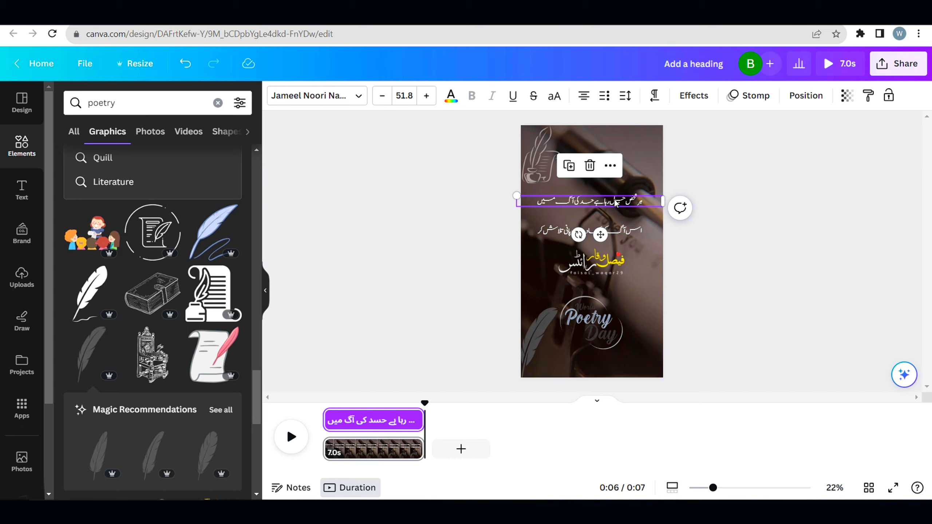
pyautogui.moveTo(616, 203); pyautogui.dragTo(614, 210)
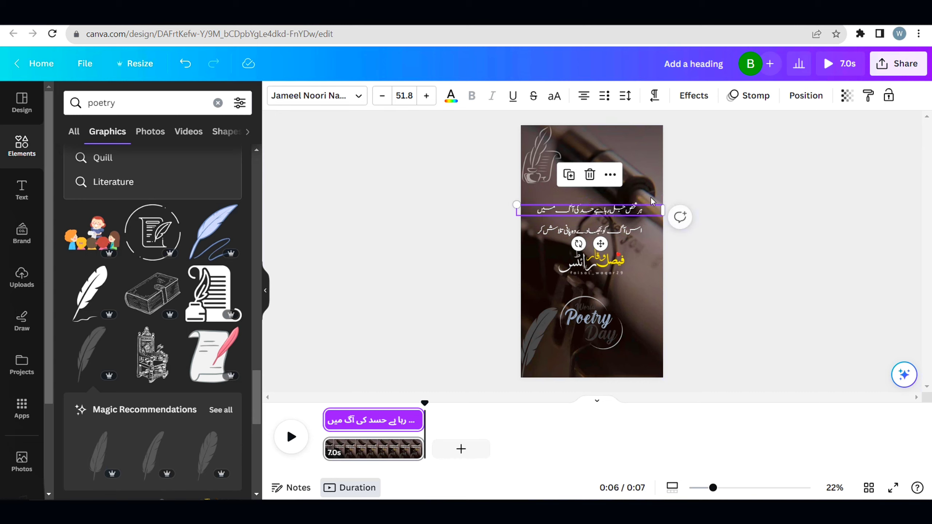
# Deselect the verse, return the playhead to the start and preview the finished animation.
pyautogui.click(772, 202)
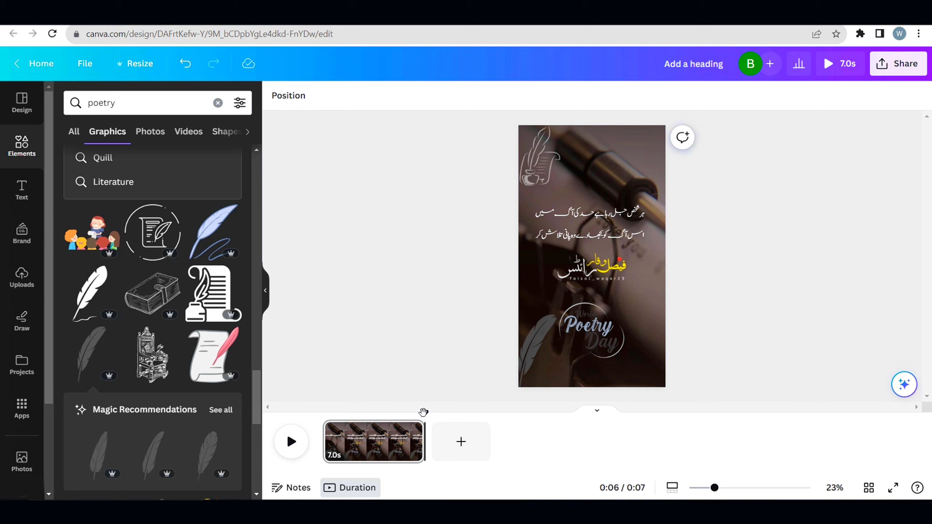
pyautogui.moveTo(424, 412); pyautogui.dragTo(310, 421)
pyautogui.click(290, 442)
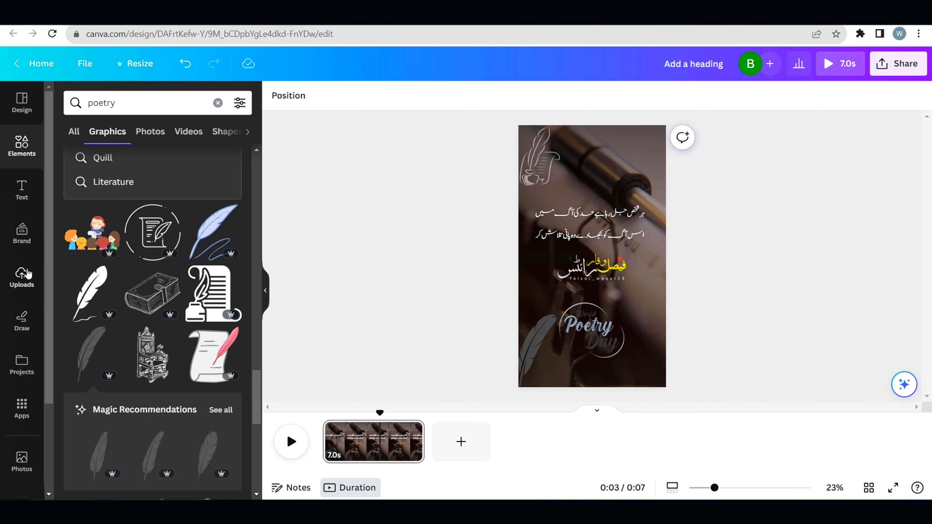
# Move the uploaded logo image 20210809_215731.png into a new folder named "logo 1", removing any duplicate logo from the page.
pyautogui.click(21, 278)
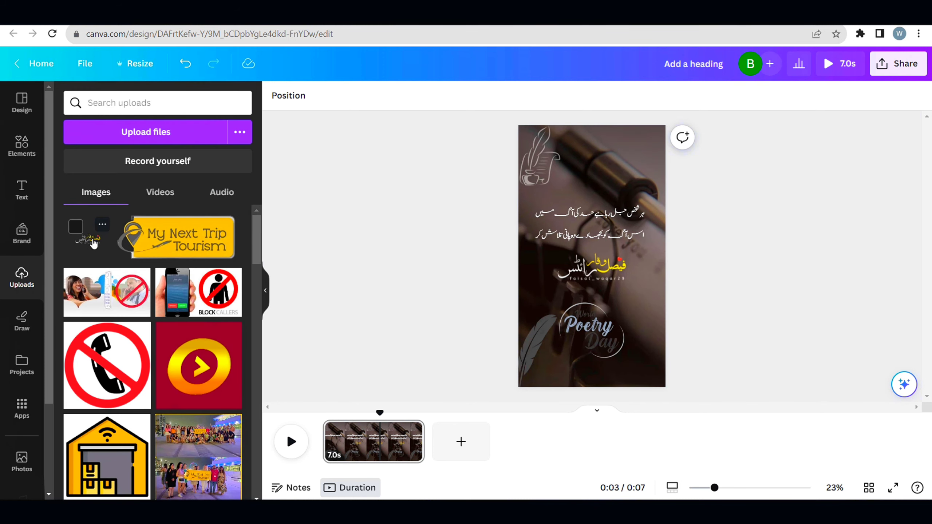
pyautogui.click(95, 243)
pyautogui.rightClick(94, 243)
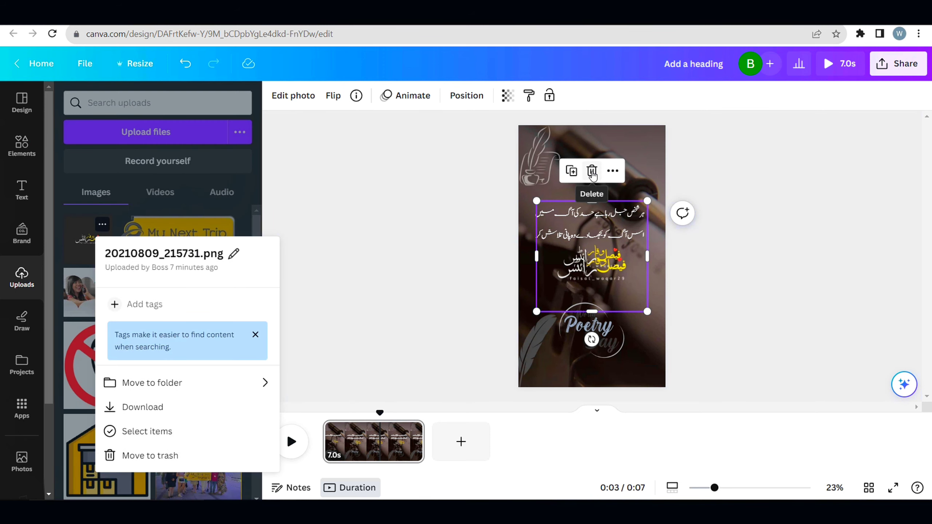
pyautogui.click(549, 192)
pyautogui.rightClick(96, 238)
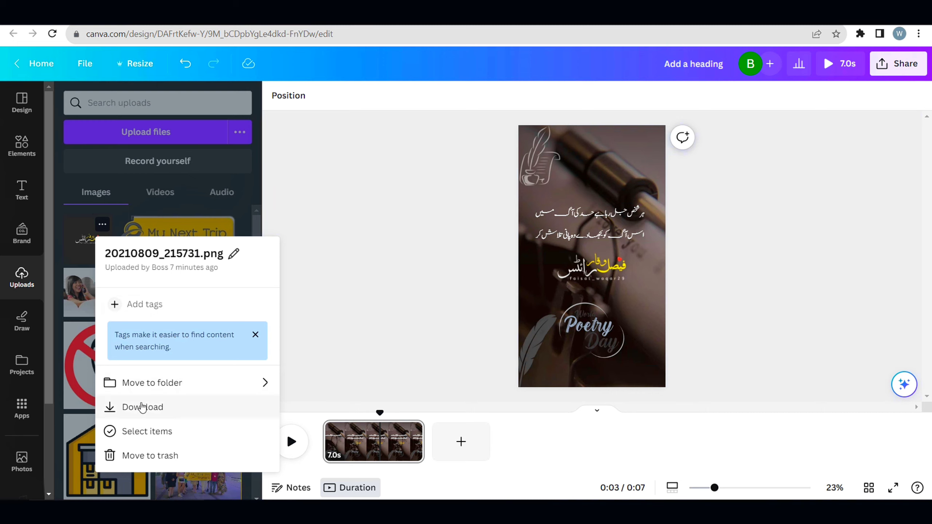
pyautogui.click(197, 388)
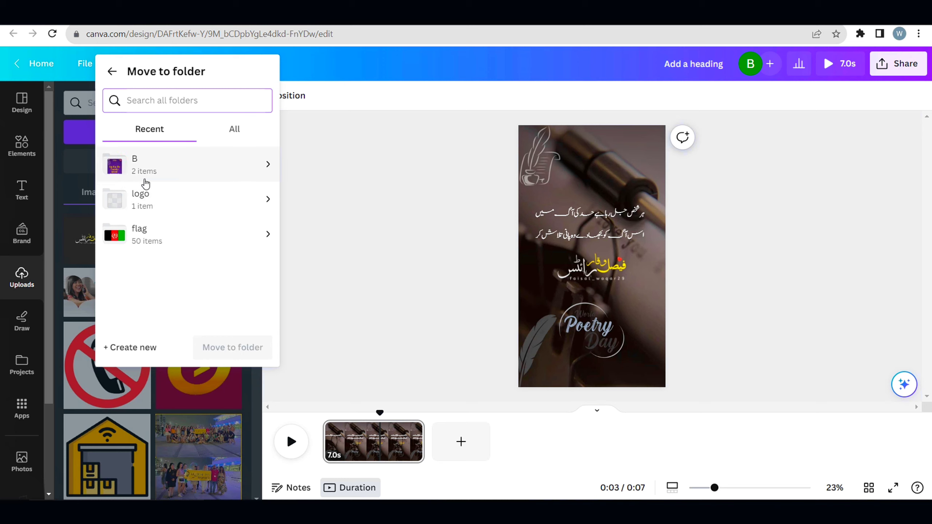
pyautogui.click(137, 352)
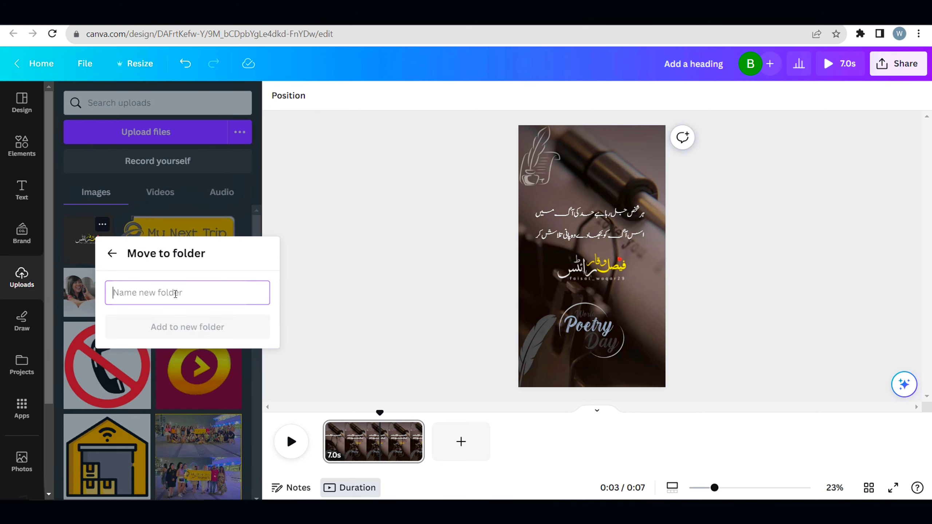
pyautogui.write('logo 1')
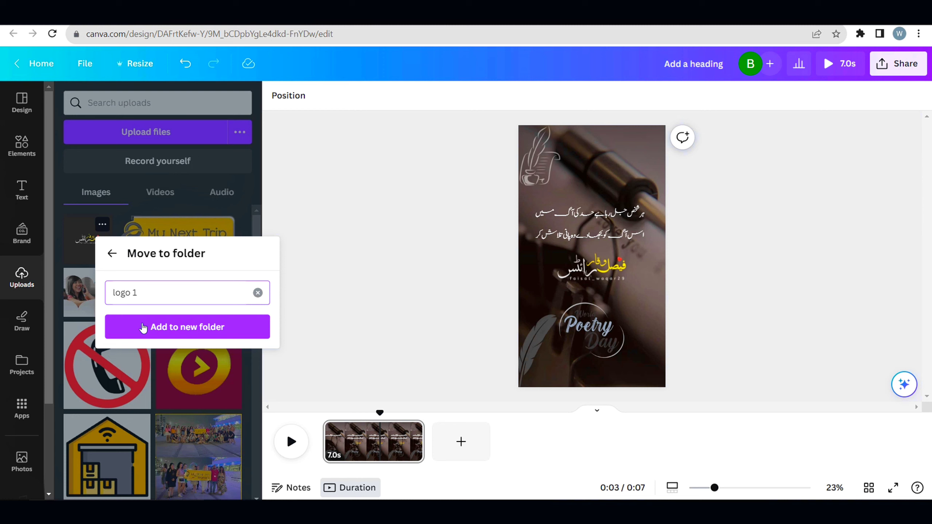
pyautogui.click(171, 336)
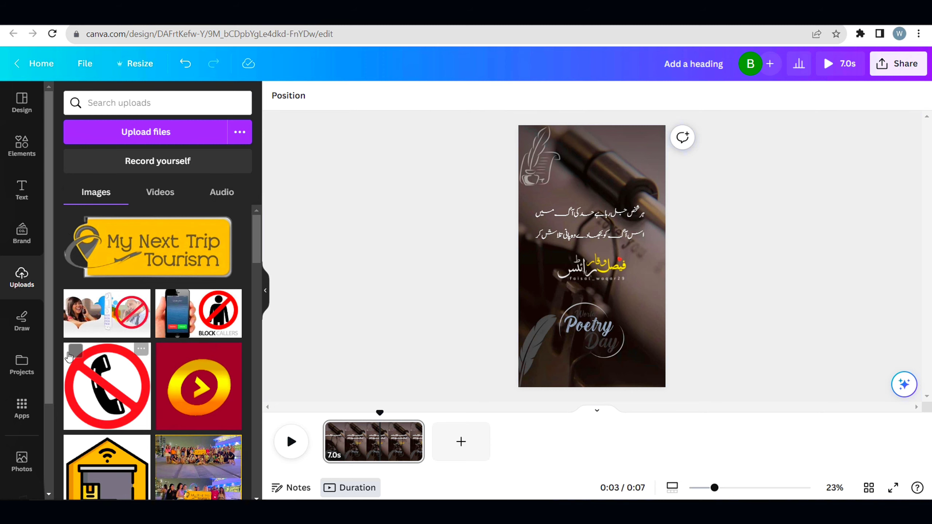
# Open the Bulk create app and start entering its data manually in a table.
pyautogui.moveTo(50, 330); pyautogui.dragTo(50, 427)
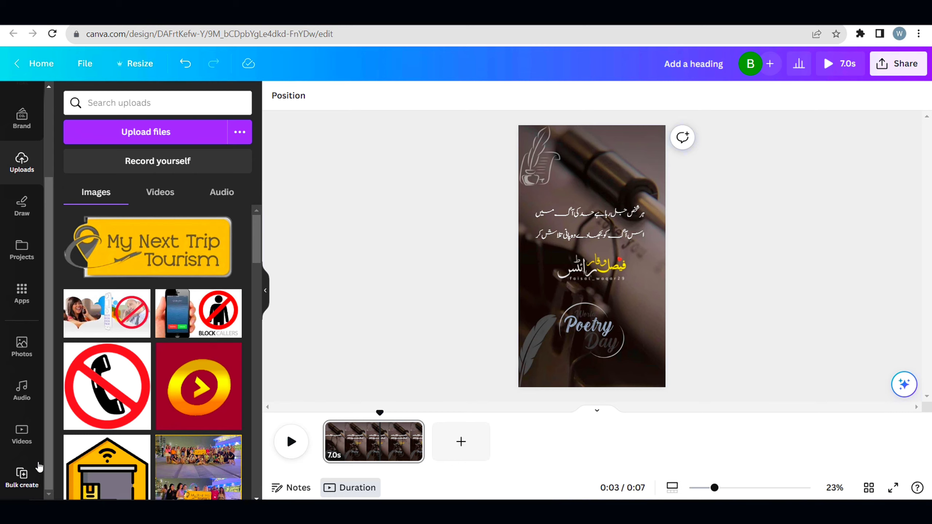
pyautogui.scroll(1, 52, 426)
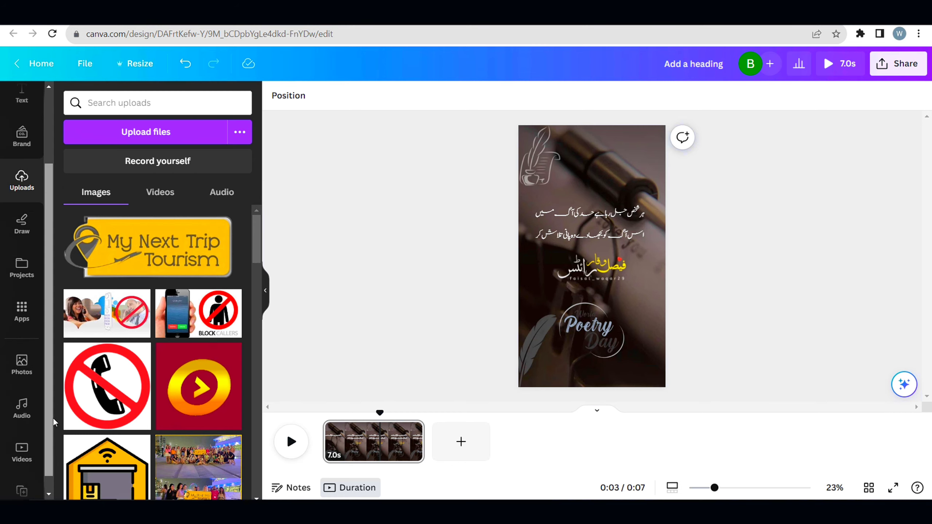
pyautogui.click(20, 318)
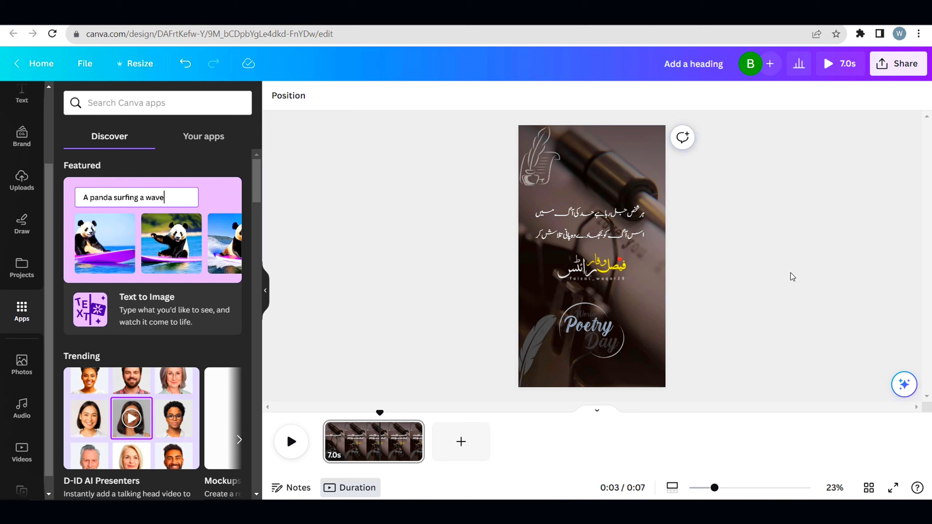
pyautogui.moveTo(258, 192); pyautogui.dragTo(263, 235)
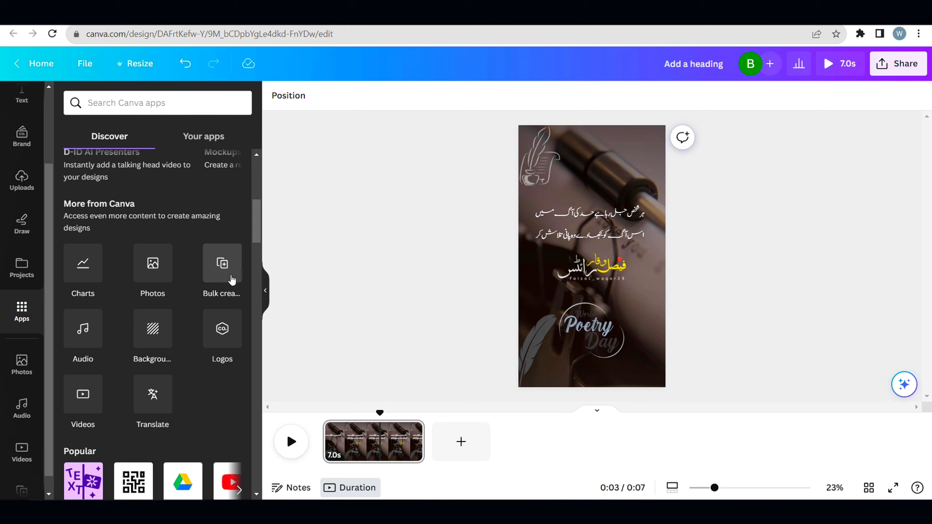
pyautogui.click(221, 277)
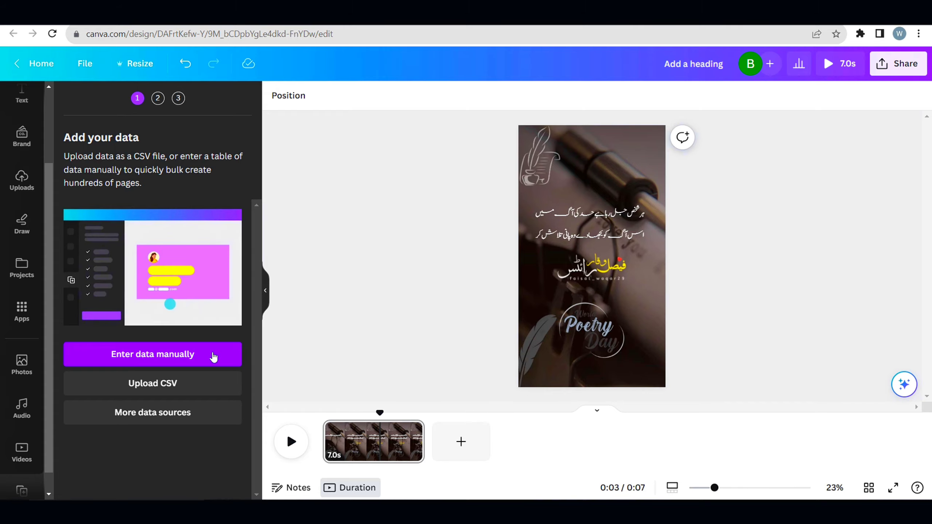
pyautogui.click(159, 356)
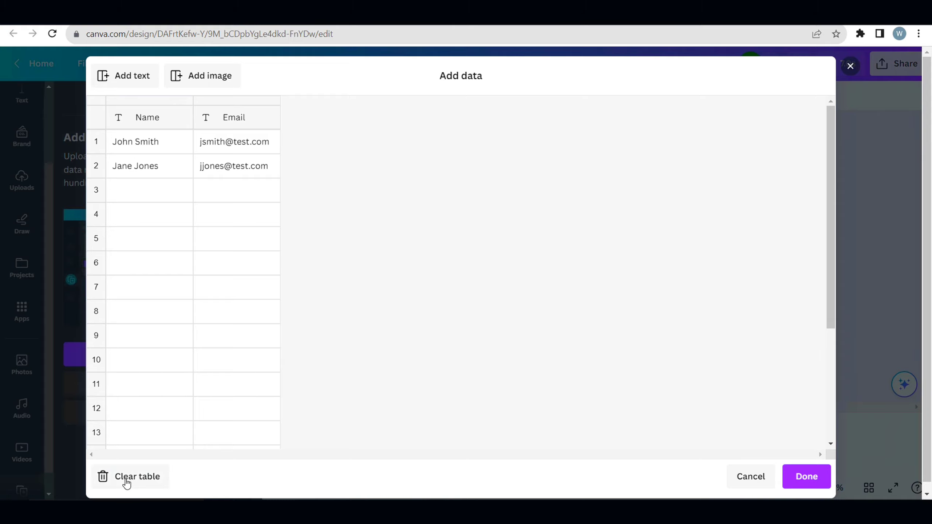
# Clear the sample data from the bulk-create table, then switch to Excel and copy the Line 1 and Line 2 verse table, A1:B21.
pyautogui.click(127, 484)
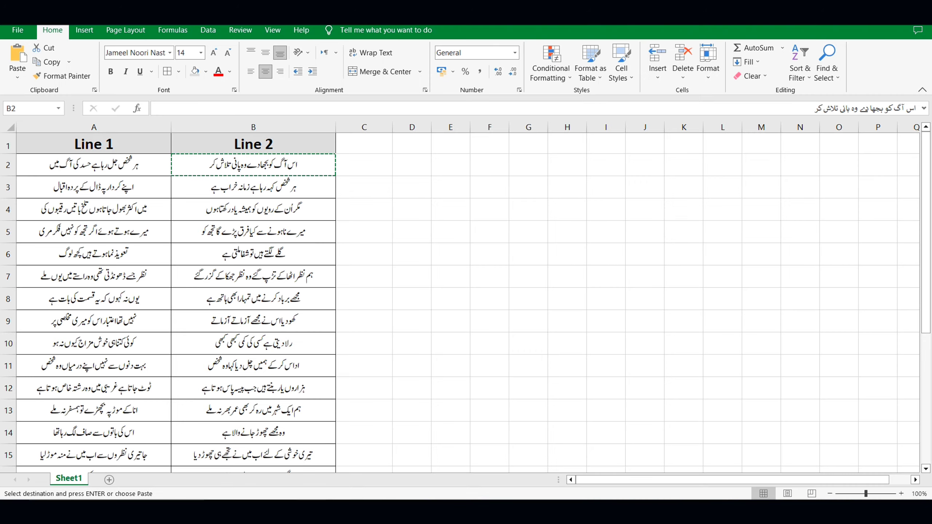
pyautogui.hotkey('ctrl', 'c')
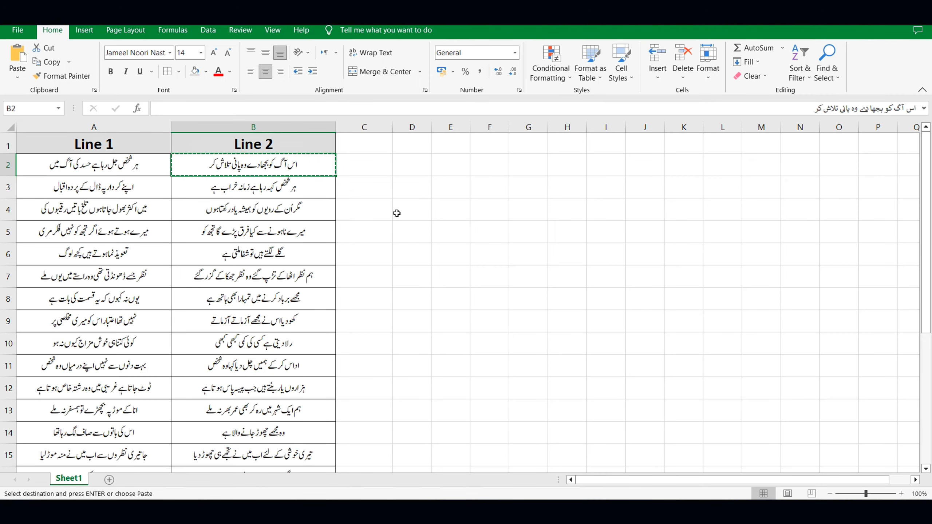
pyautogui.press('Escape')
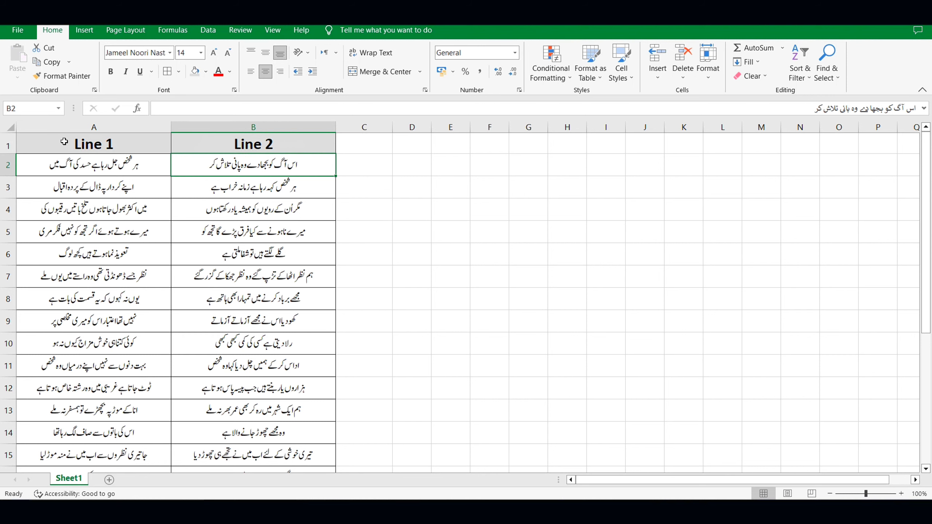
pyautogui.moveTo(64, 142); pyautogui.dragTo(283, 420)
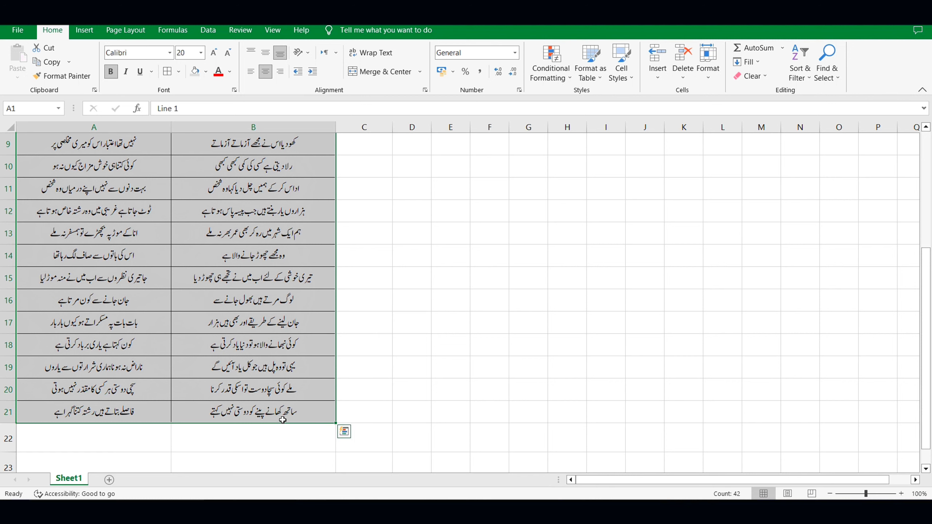
pyautogui.scroll(3, 112, 186)
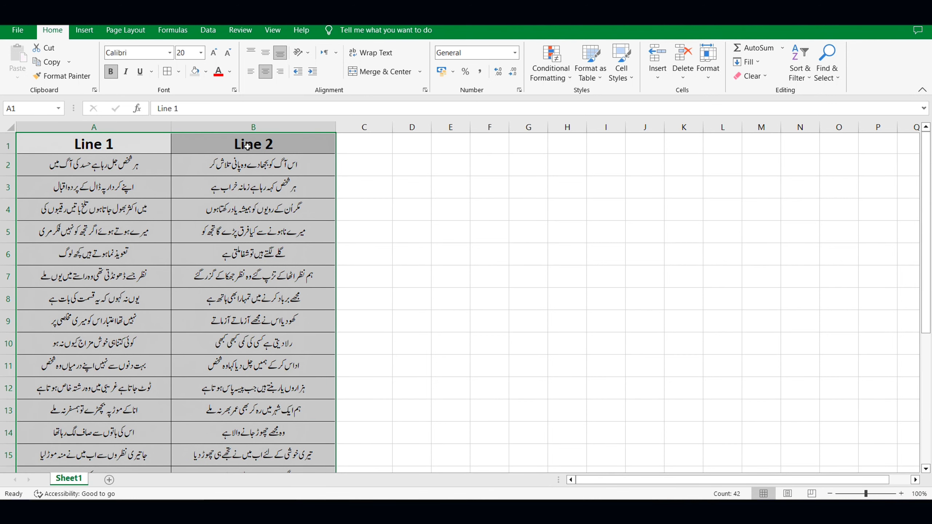
pyautogui.rightClick(86, 144)
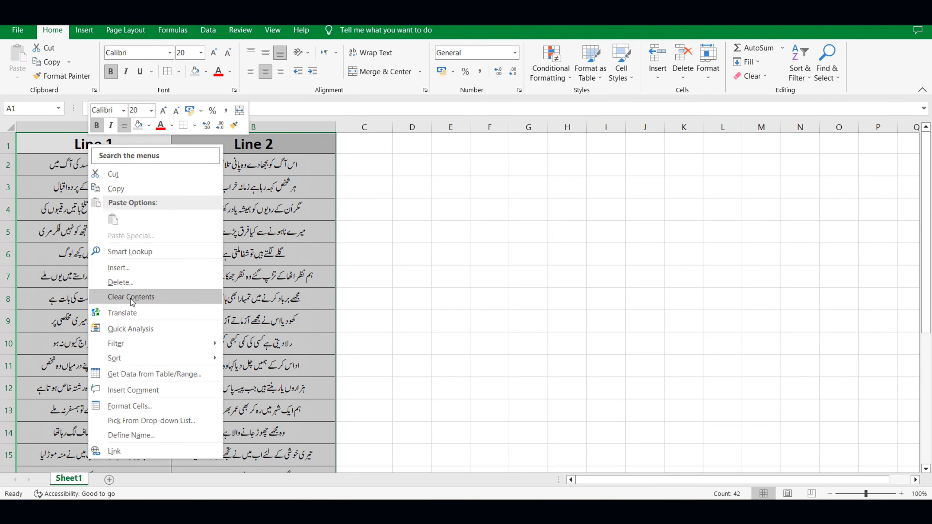
pyautogui.click(132, 186)
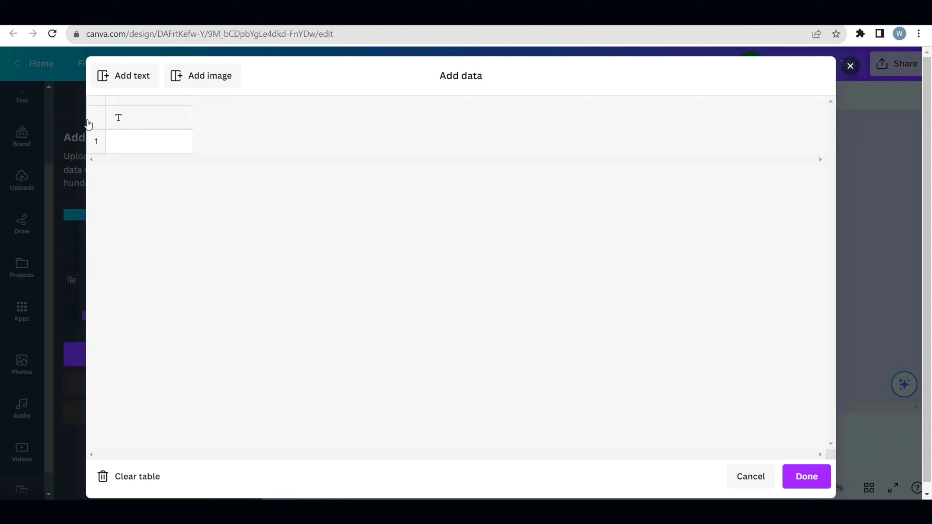
# Paste the copied verses into the empty Canva data table starting at the first header cell, and check all the rows.
pyautogui.rightClick(121, 120)
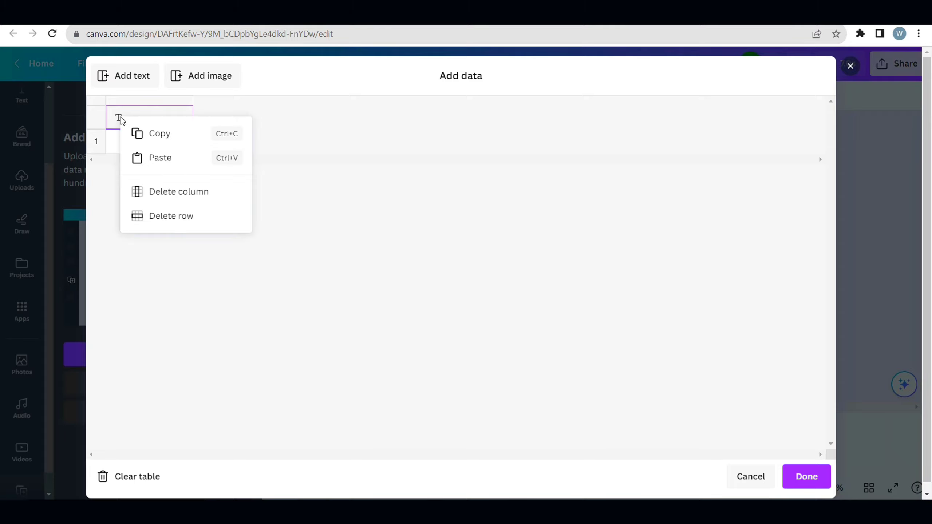
pyautogui.click(301, 115)
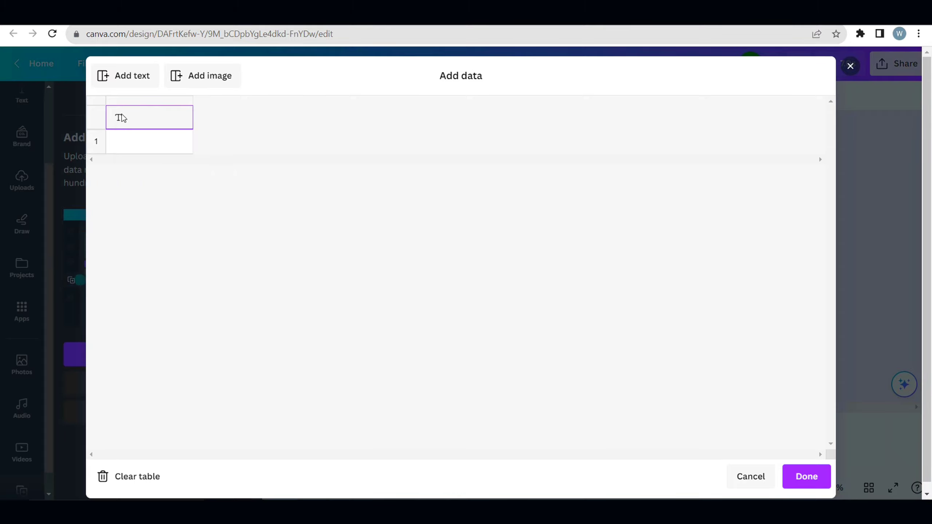
pyautogui.rightClick(123, 113)
pyautogui.click(178, 161)
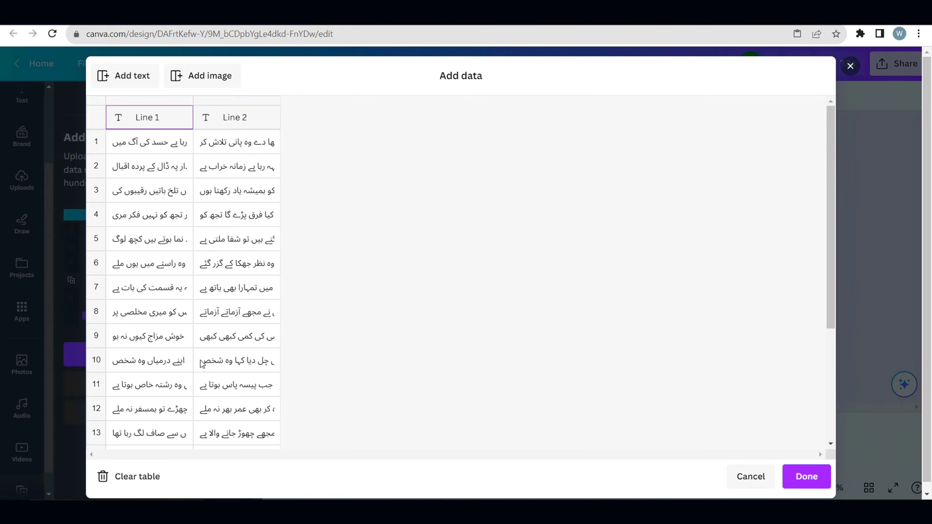
pyautogui.scroll(-5, 226, 298)
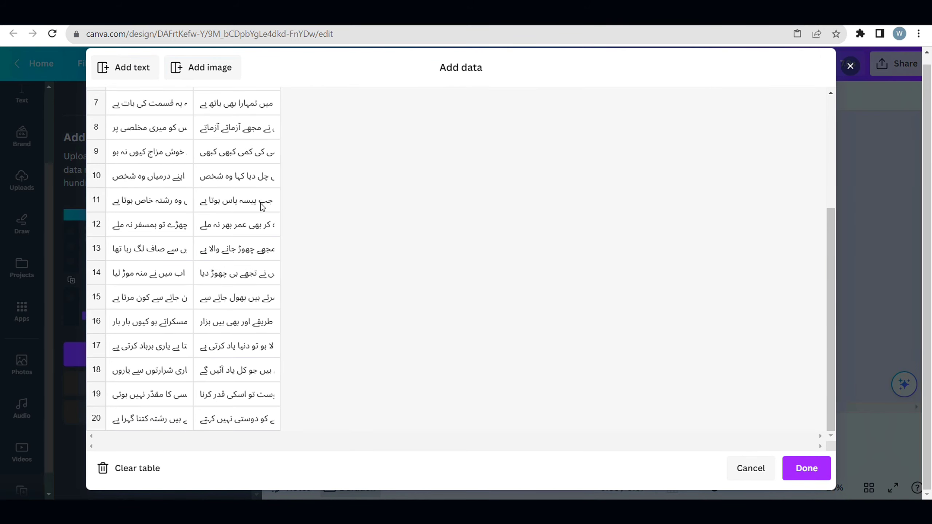
pyautogui.scroll(5, 262, 207)
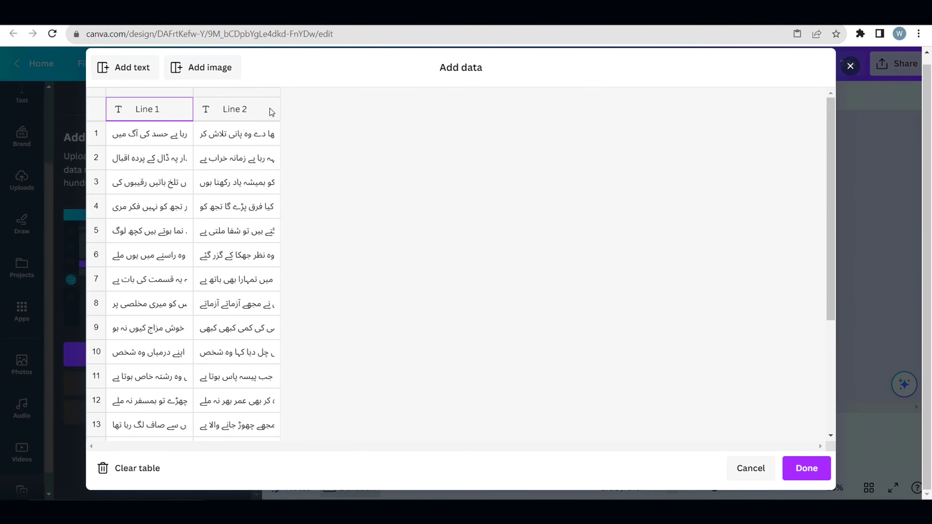
# Add an image column to the data table and assign 20210809_215731.png from the "logo 1" folder to row 1.
pyautogui.click(217, 69)
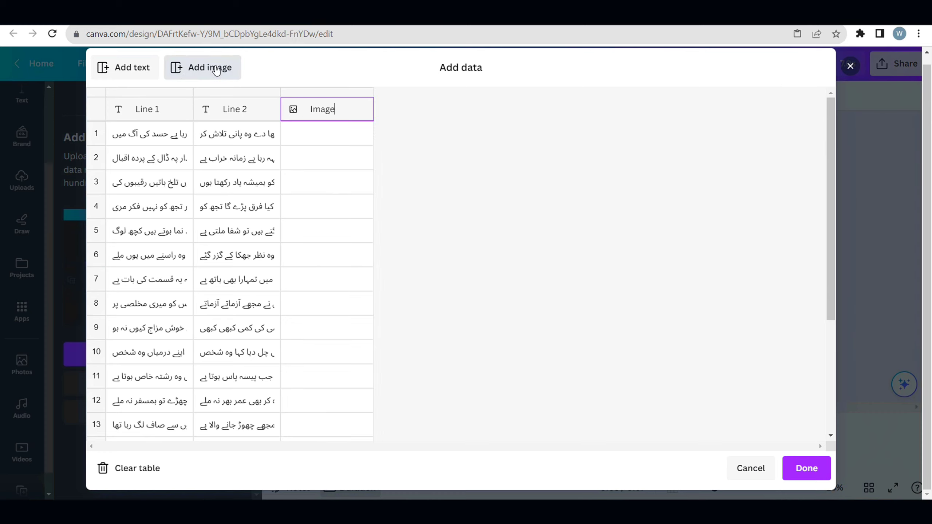
pyautogui.click(363, 134)
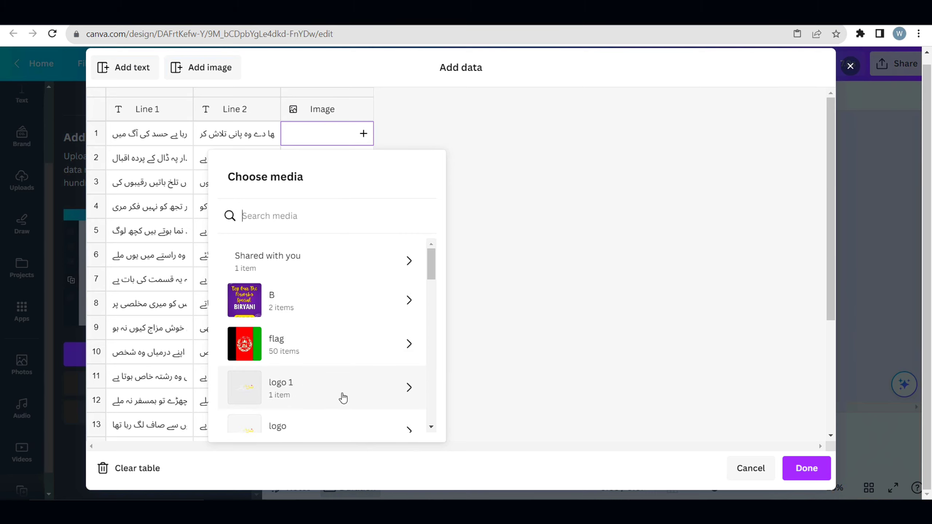
pyautogui.click(299, 394)
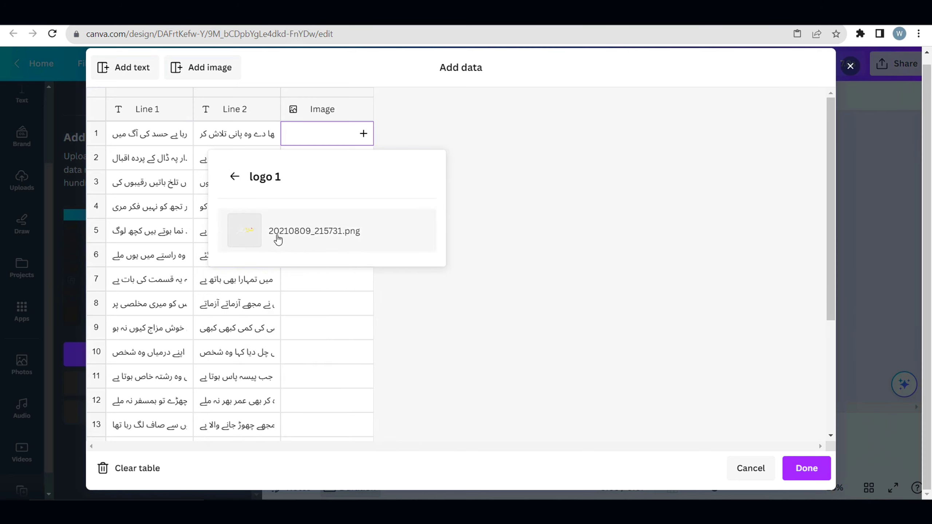
pyautogui.click(274, 230)
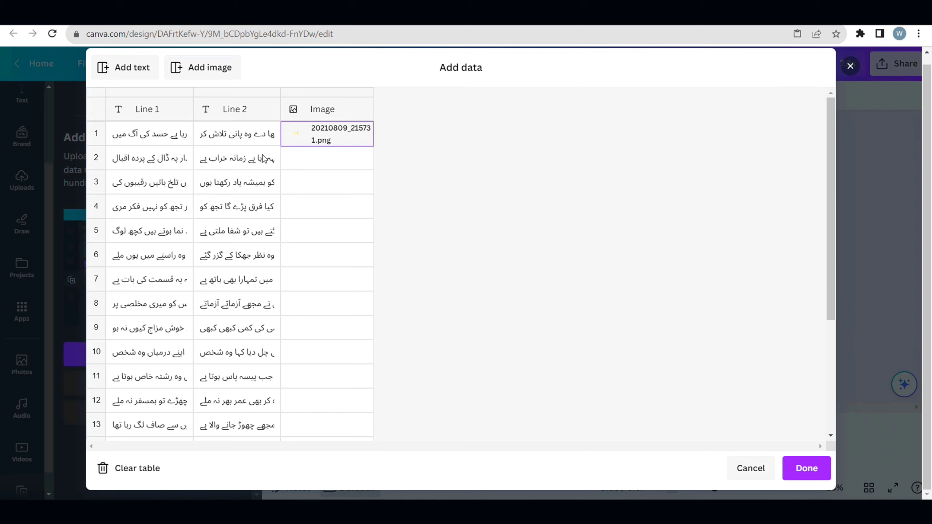
# Assign the logo 20210809_215731.png from the "logo 1" folder to rows 2 through 9 of the Image column.
pyautogui.click(339, 183)
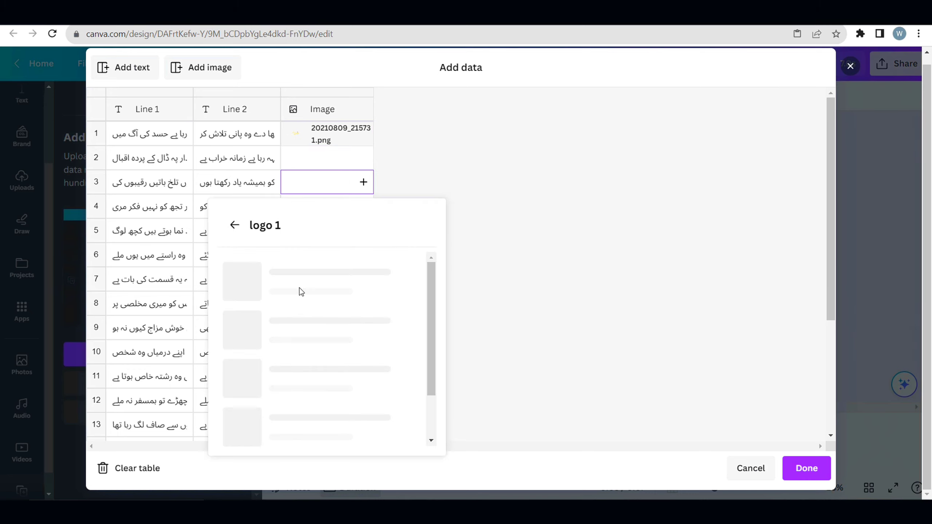
pyautogui.click(312, 294)
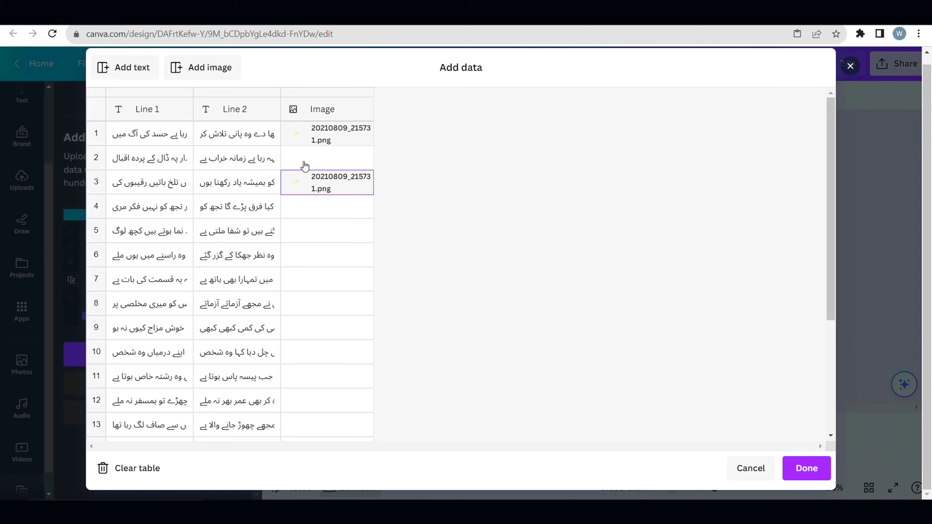
pyautogui.click(353, 162)
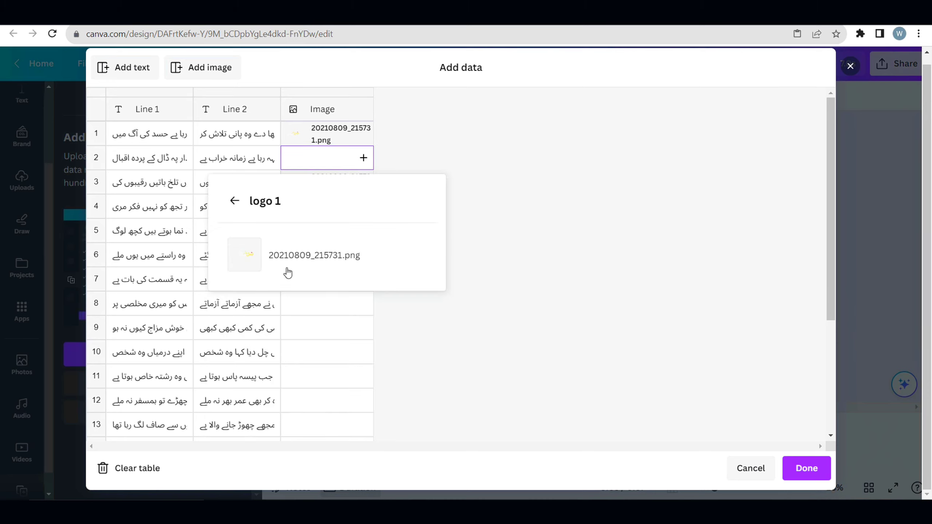
pyautogui.click(288, 272)
pyautogui.click(342, 216)
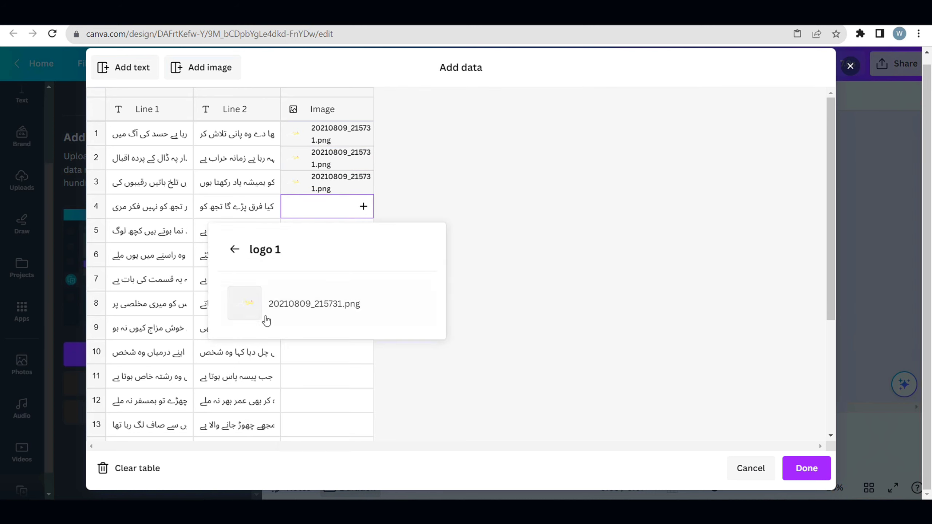
pyautogui.click(266, 315)
pyautogui.click(351, 237)
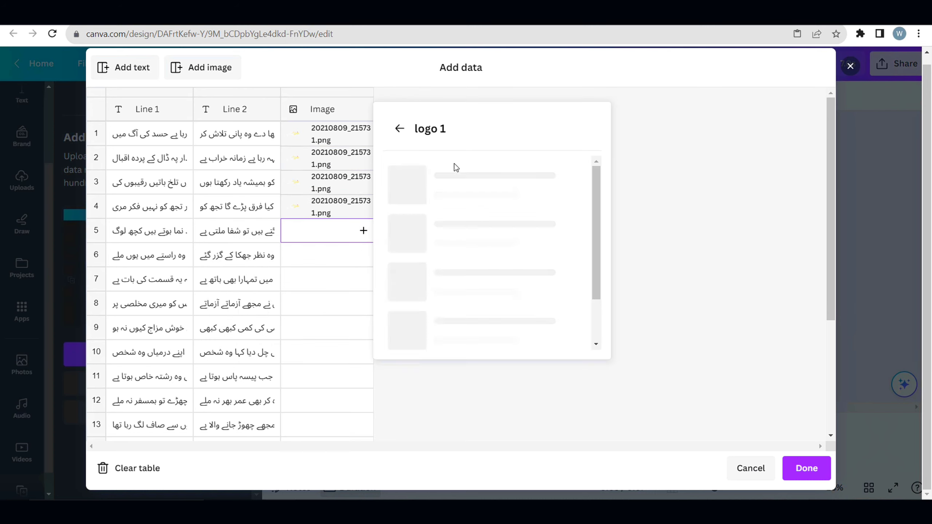
pyautogui.click(450, 258)
pyautogui.click(352, 259)
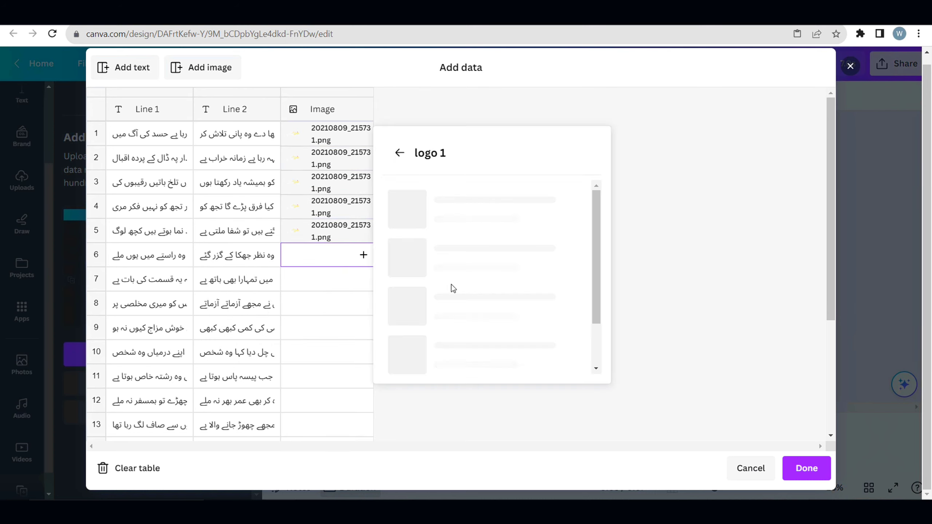
pyautogui.click(467, 283)
pyautogui.click(329, 283)
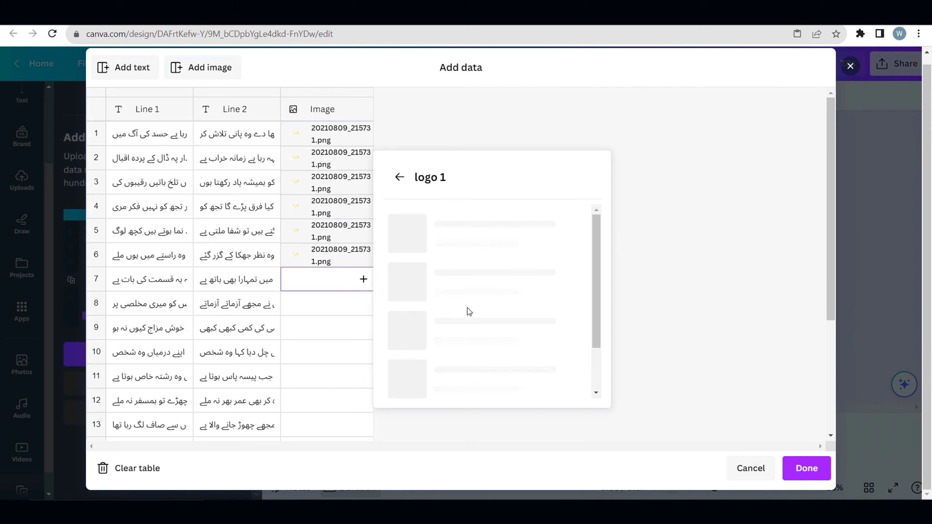
pyautogui.click(439, 307)
pyautogui.click(298, 309)
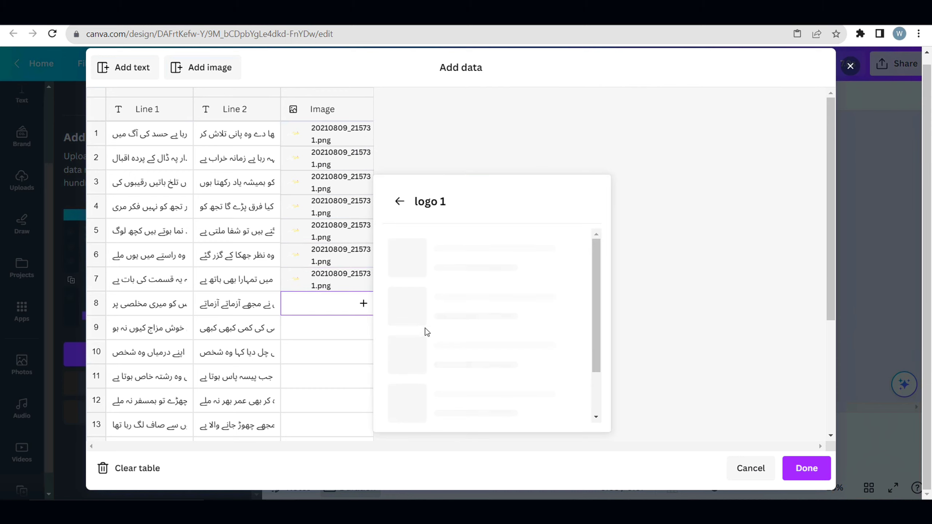
pyautogui.click(453, 331)
pyautogui.click(332, 333)
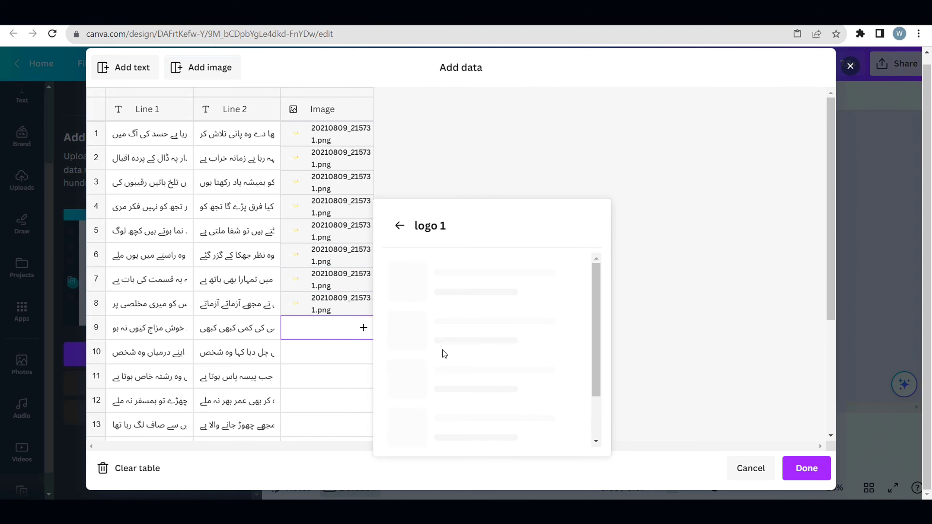
pyautogui.click(438, 352)
# Assign the logo 20210809_215731.png from the "logo 1" folder to rows 10 through 20 of the Image column.
pyautogui.scroll(-3, 391, 337)
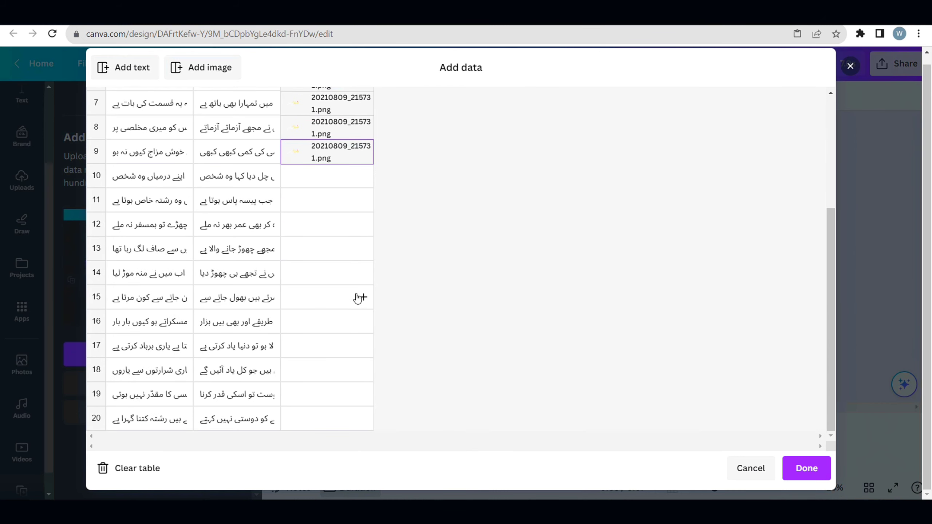
pyautogui.click(329, 180)
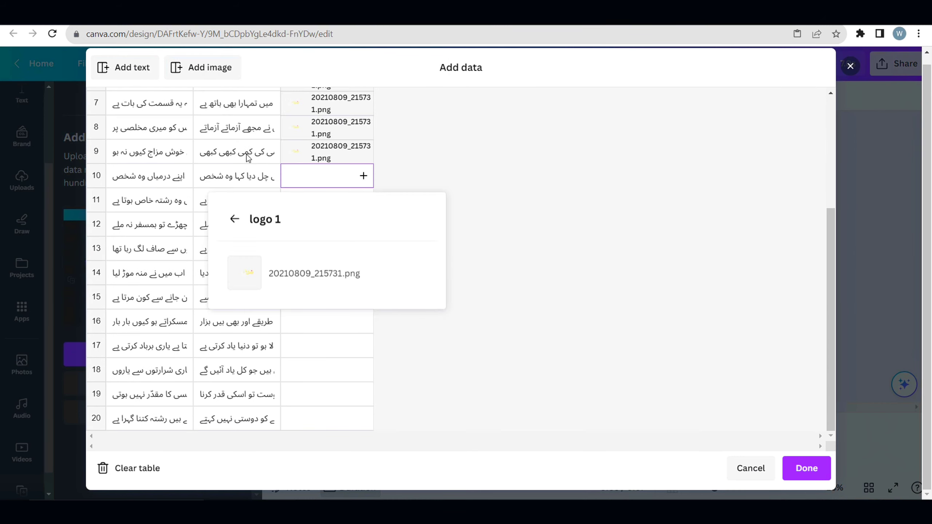
pyautogui.click(314, 271)
pyautogui.click(325, 206)
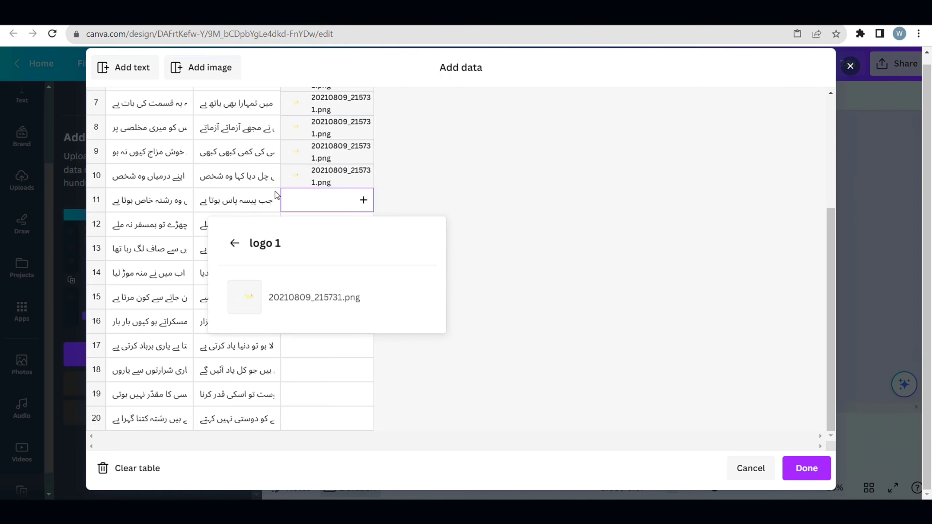
pyautogui.click(235, 306)
pyautogui.click(321, 230)
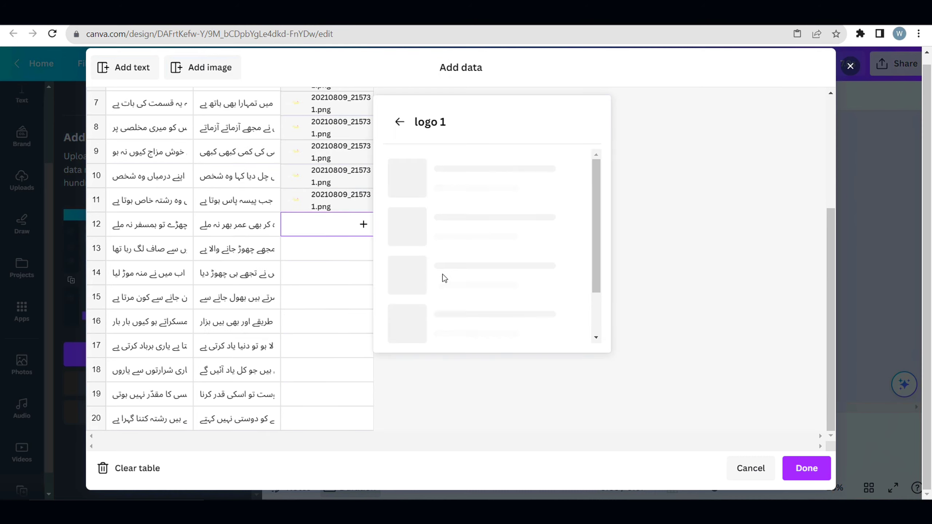
pyautogui.click(410, 249)
pyautogui.click(364, 257)
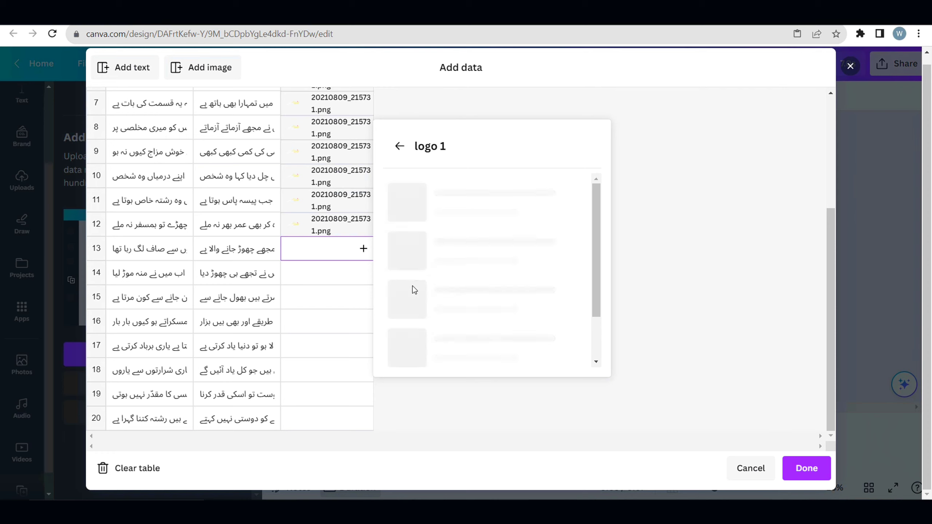
pyautogui.click(422, 286)
pyautogui.click(343, 272)
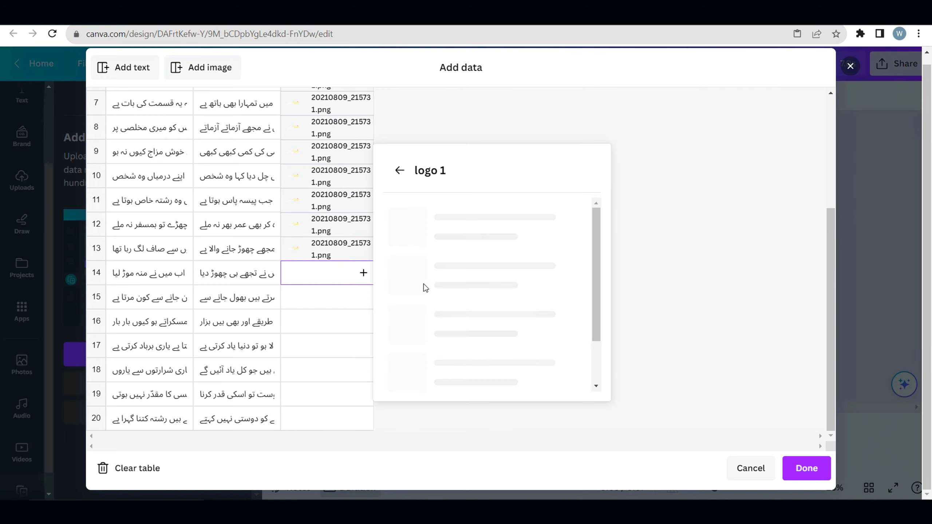
pyautogui.click(437, 297)
pyautogui.click(342, 310)
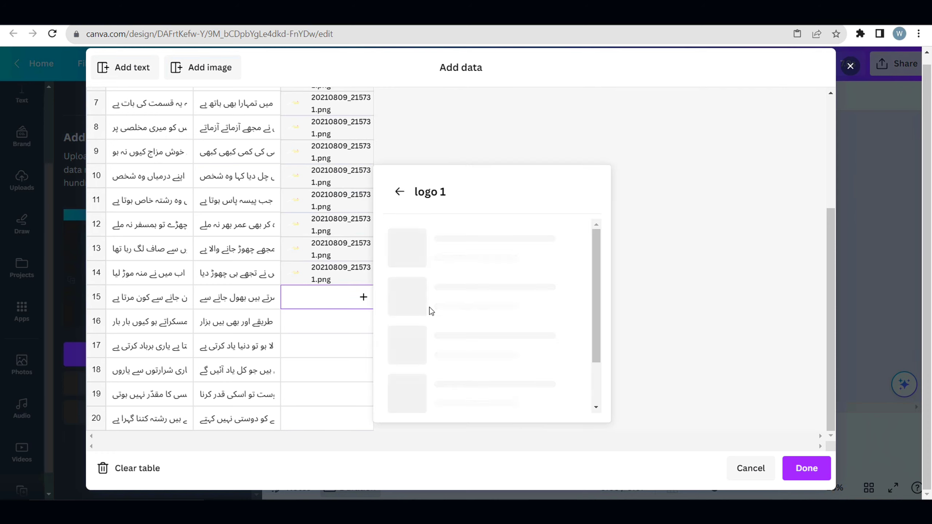
pyautogui.click(437, 336)
pyautogui.click(345, 342)
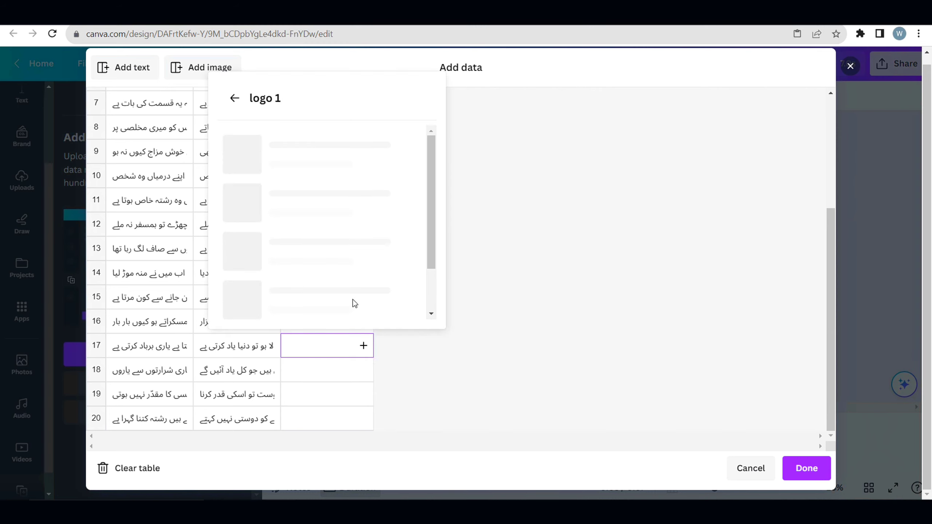
pyautogui.click(306, 292)
pyautogui.click(328, 322)
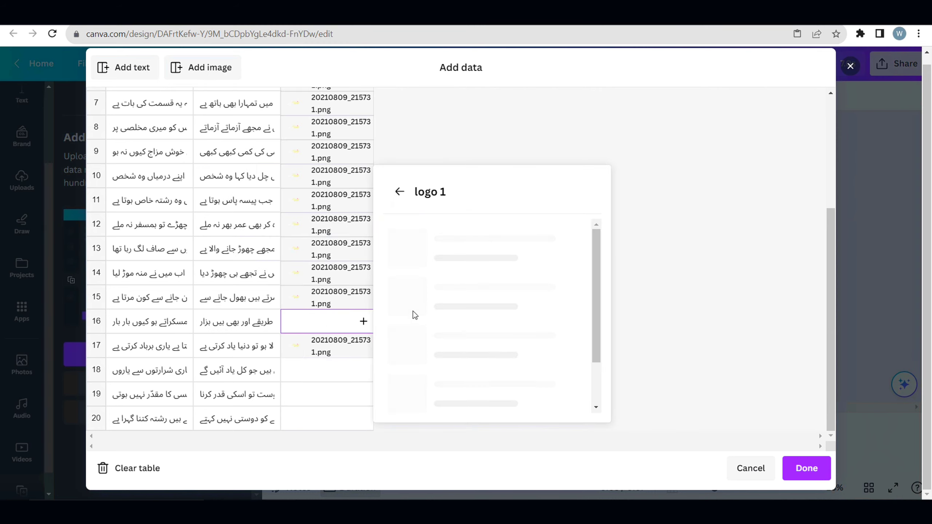
pyautogui.click(423, 351)
pyautogui.click(336, 379)
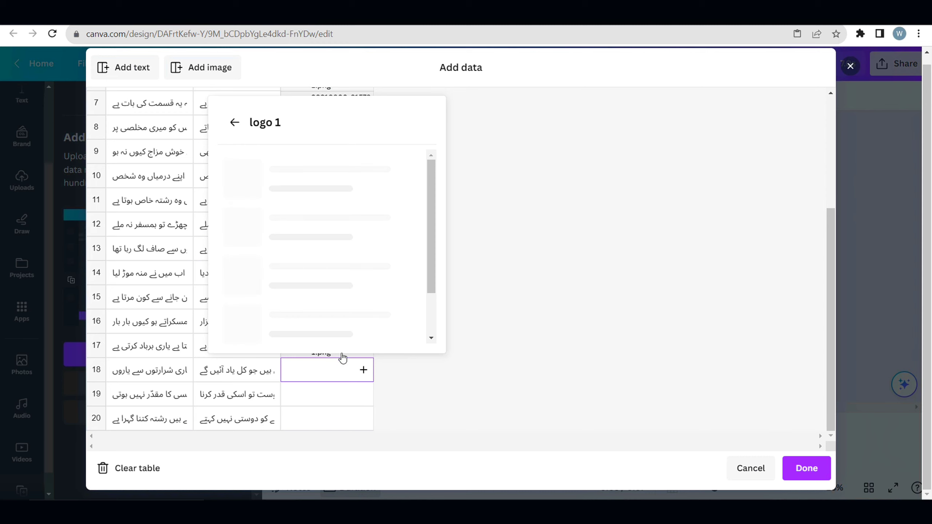
pyautogui.click(287, 320)
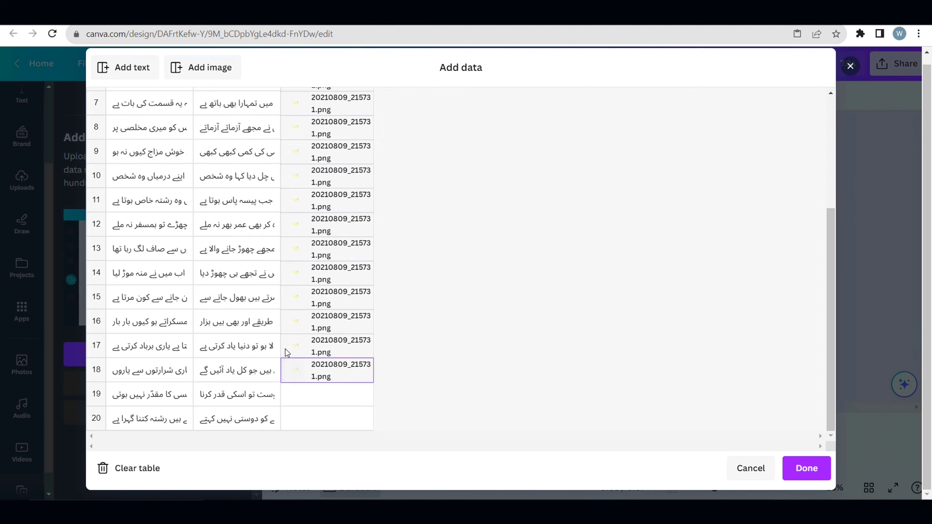
pyautogui.click(293, 394)
pyautogui.click(312, 342)
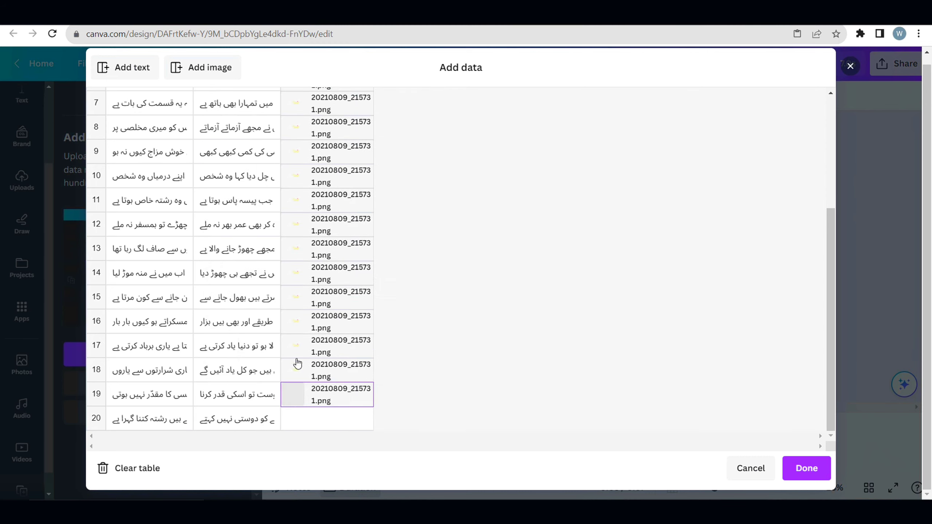
pyautogui.click(349, 419)
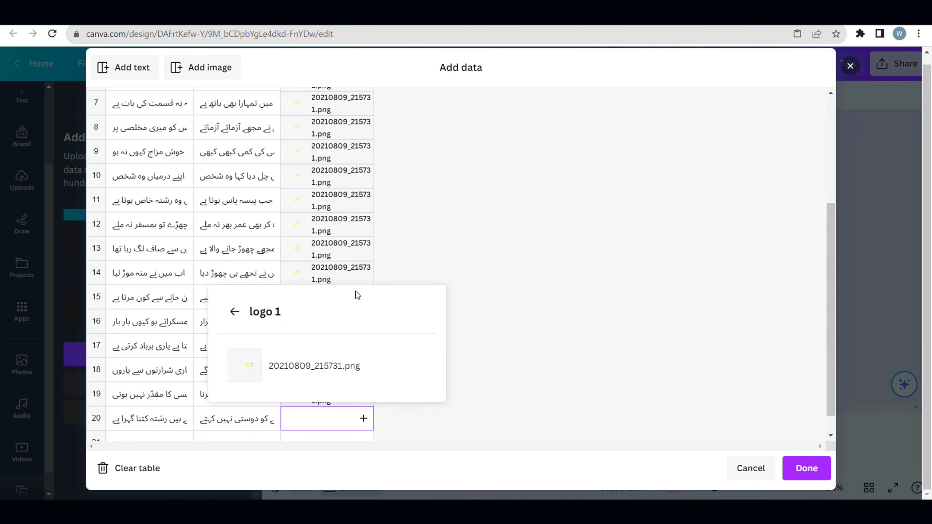
pyautogui.click(294, 379)
# Check every row of the data table from first to last and submit the completed data.
pyautogui.scroll(-1, 363, 389)
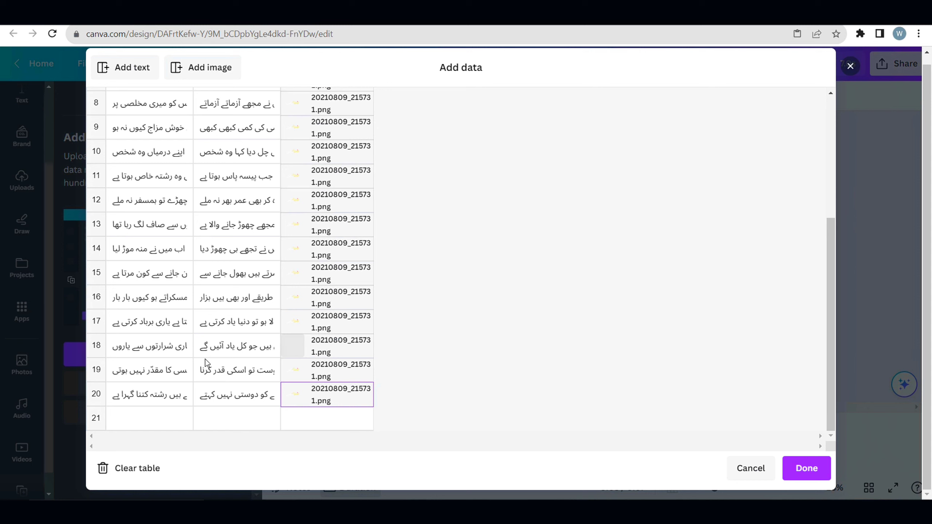
pyautogui.scroll(5, 308, 388)
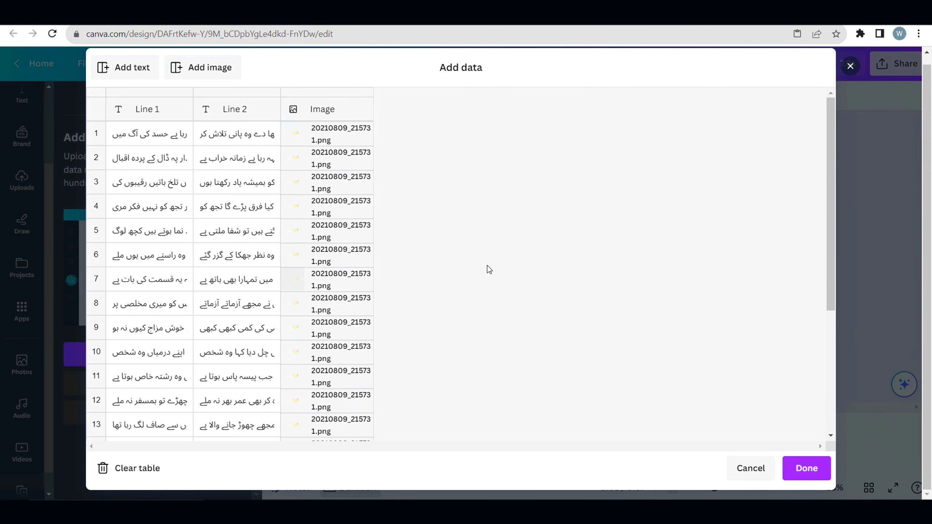
pyautogui.scroll(-5, 266, 404)
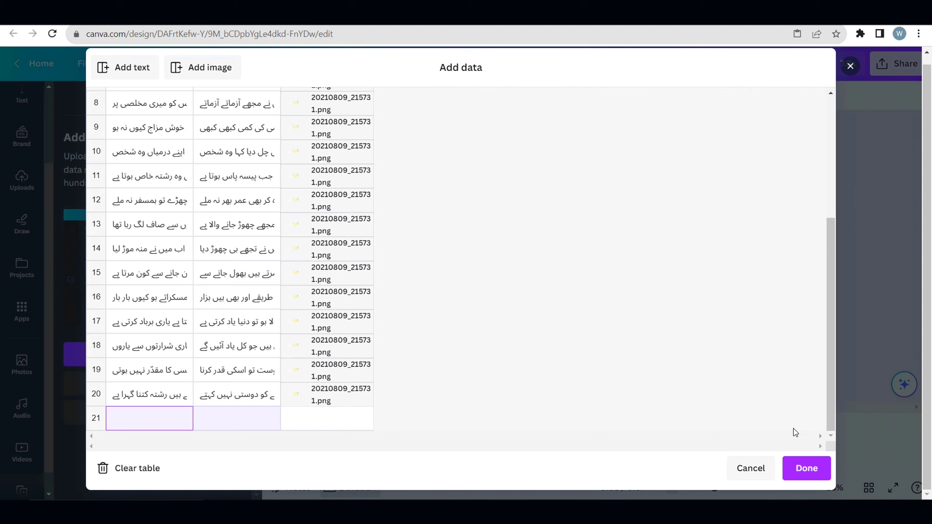
pyautogui.click(808, 469)
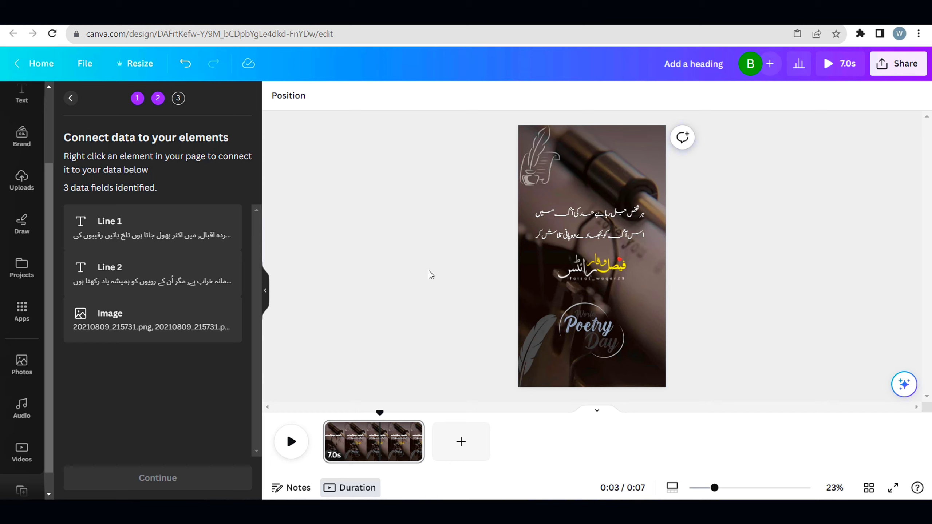
# Connect the upper verse text on the page to the Line 1 data field and the lower verse text to Line 2.
pyautogui.click(599, 218)
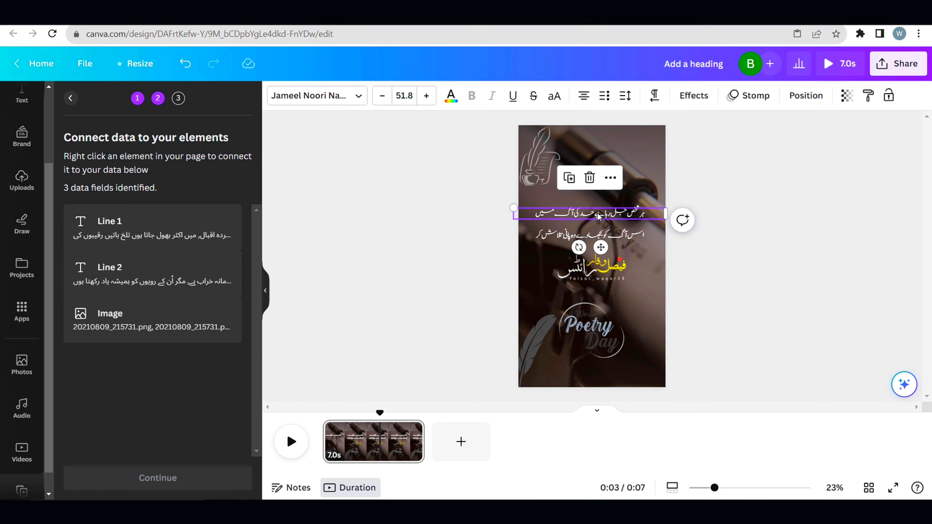
pyautogui.rightClick(598, 216)
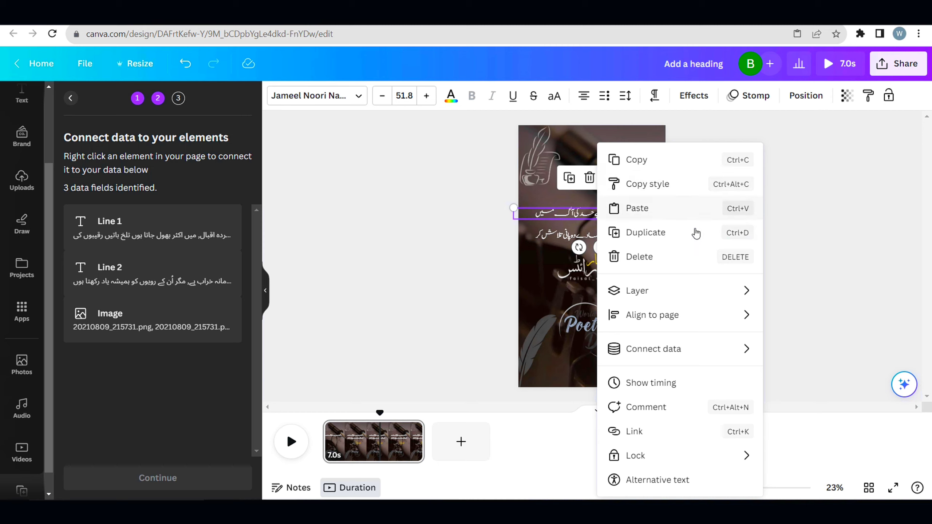
pyautogui.moveTo(651, 356)
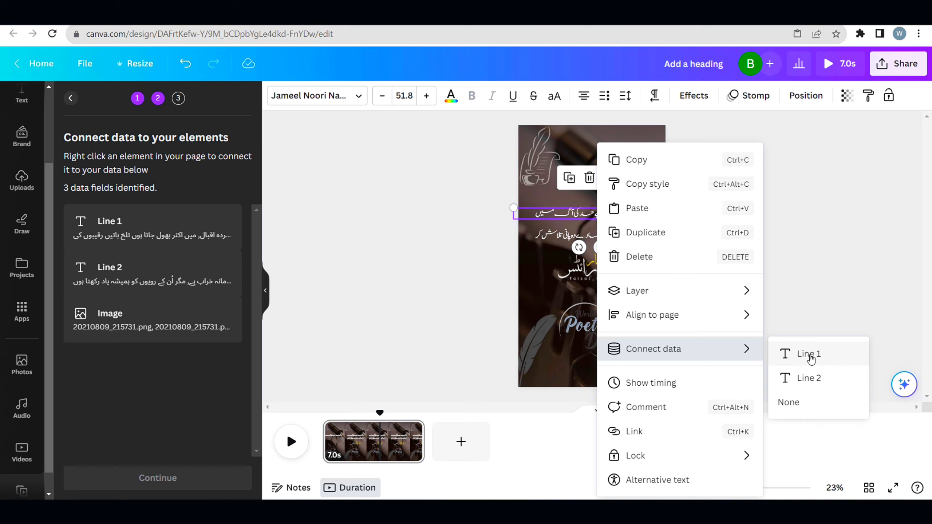
pyautogui.click(809, 357)
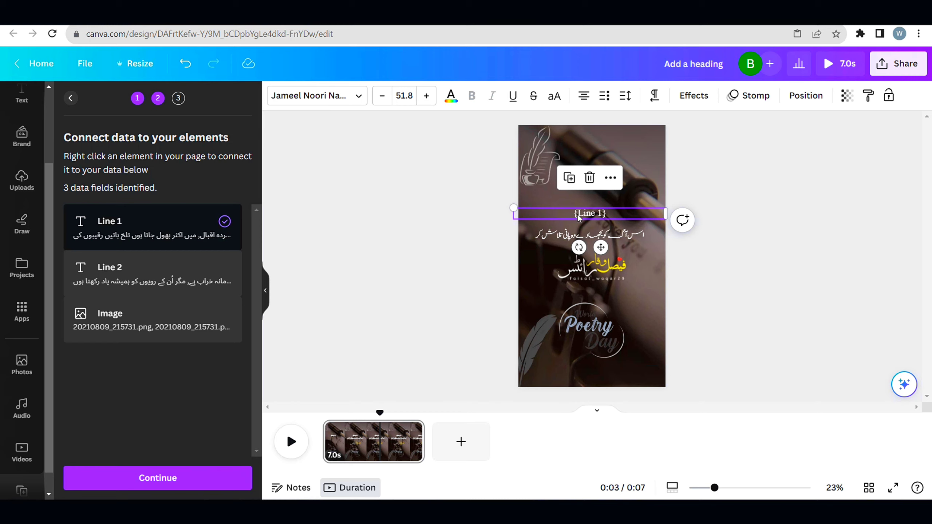
pyautogui.rightClick(607, 238)
pyautogui.moveTo(686, 352)
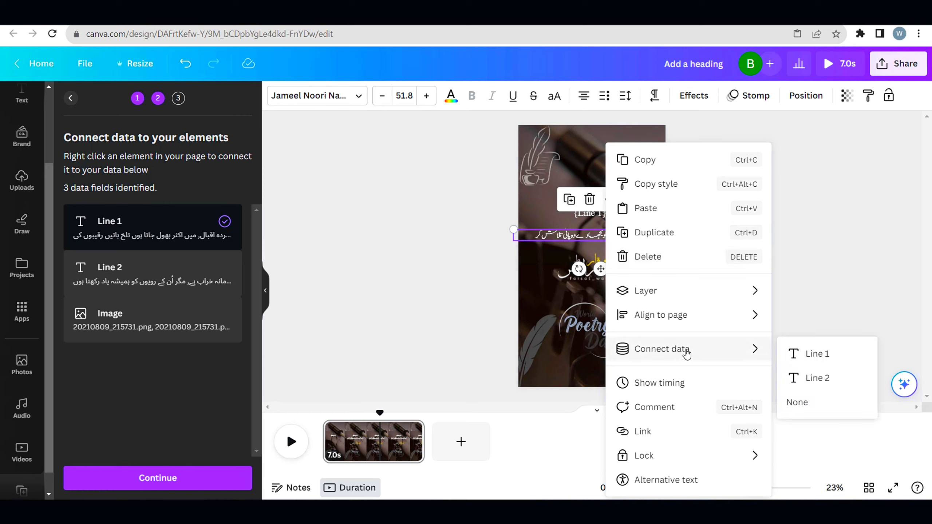
pyautogui.click(829, 380)
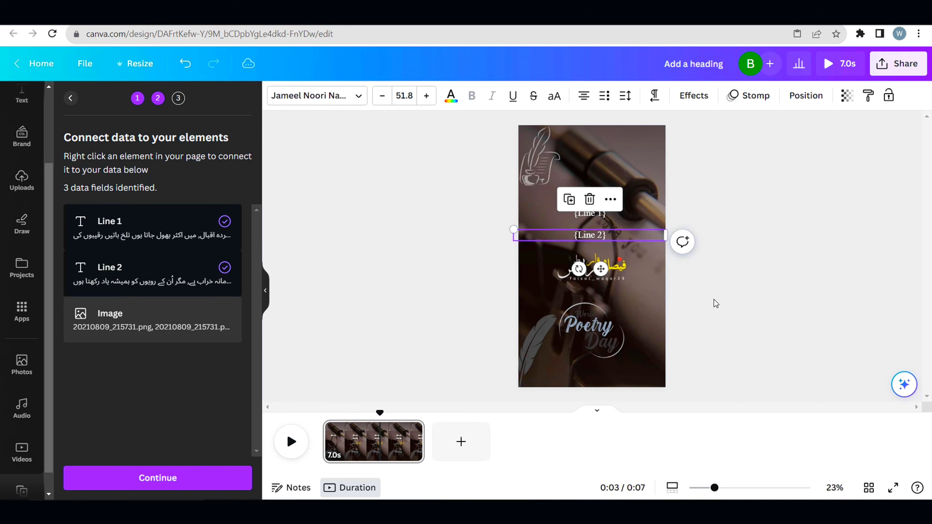
# Connect the logo picture below the verses to the Image data field.
pyautogui.click(625, 268)
pyautogui.rightClick(594, 266)
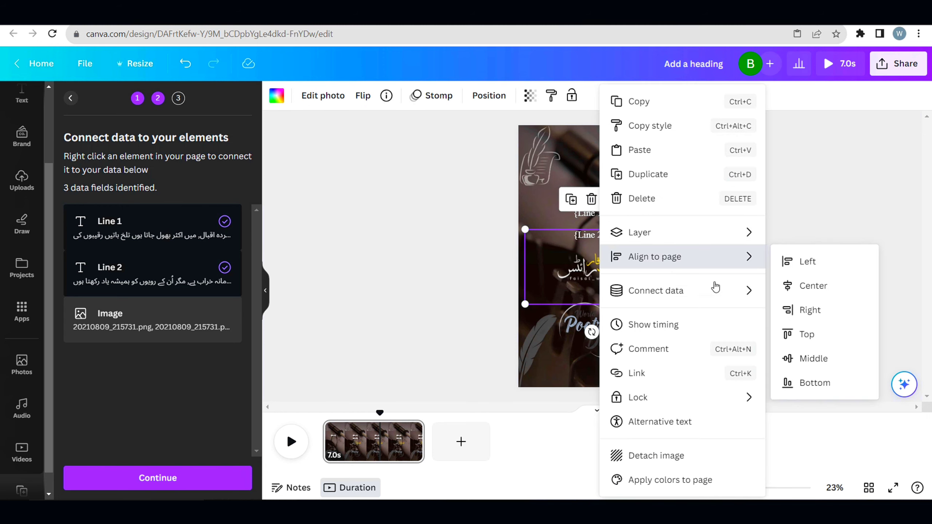
pyautogui.moveTo(693, 292)
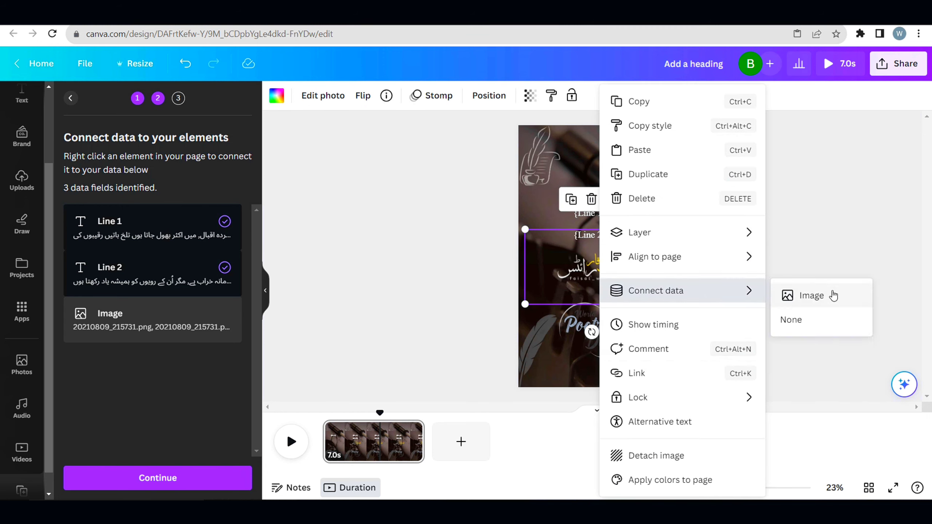
pyautogui.click(824, 298)
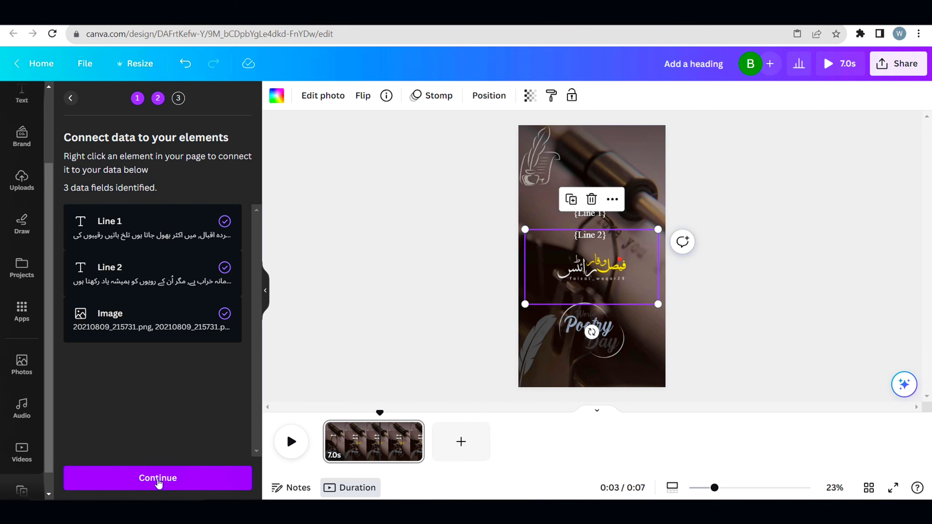
# Proceed to applying the data, review the list of selected rows, and generate all 20 pages.
pyautogui.click(158, 479)
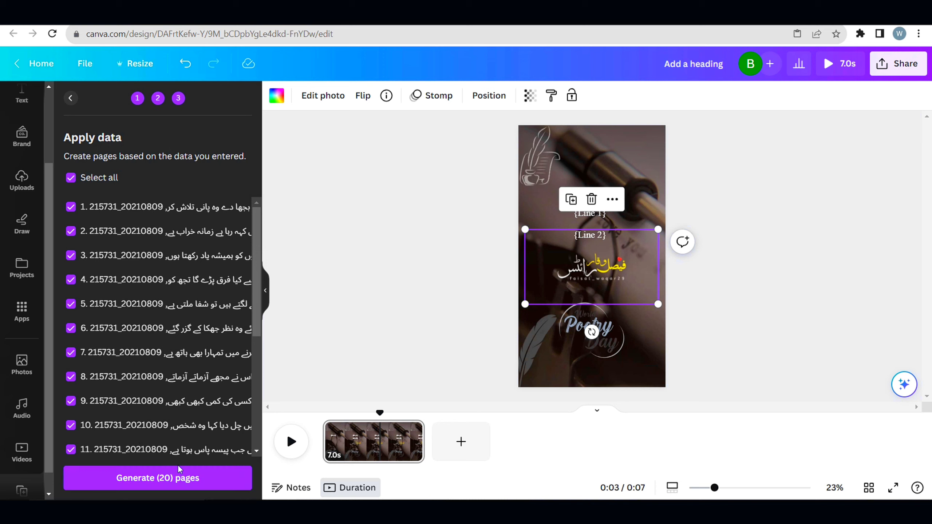
pyautogui.scroll(-1, 259, 311)
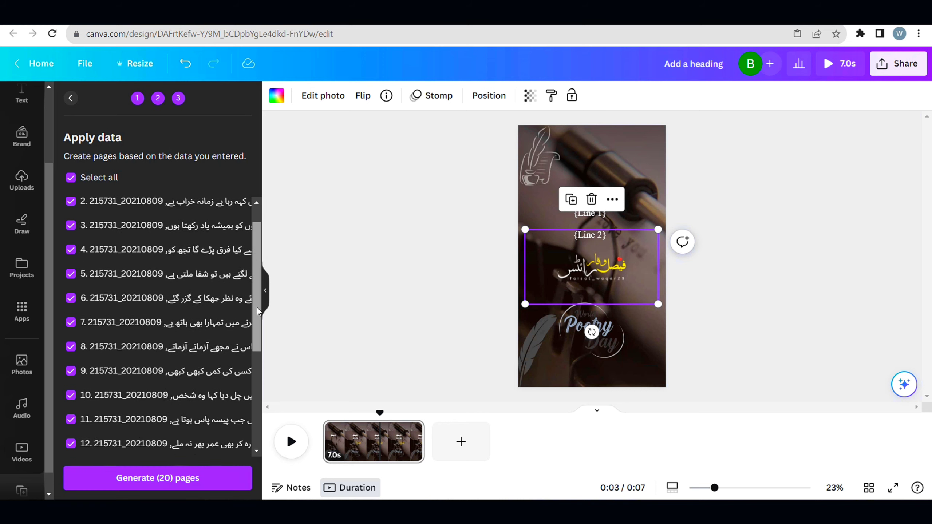
pyautogui.scroll(-5, 259, 311)
pyautogui.scroll(6, 264, 331)
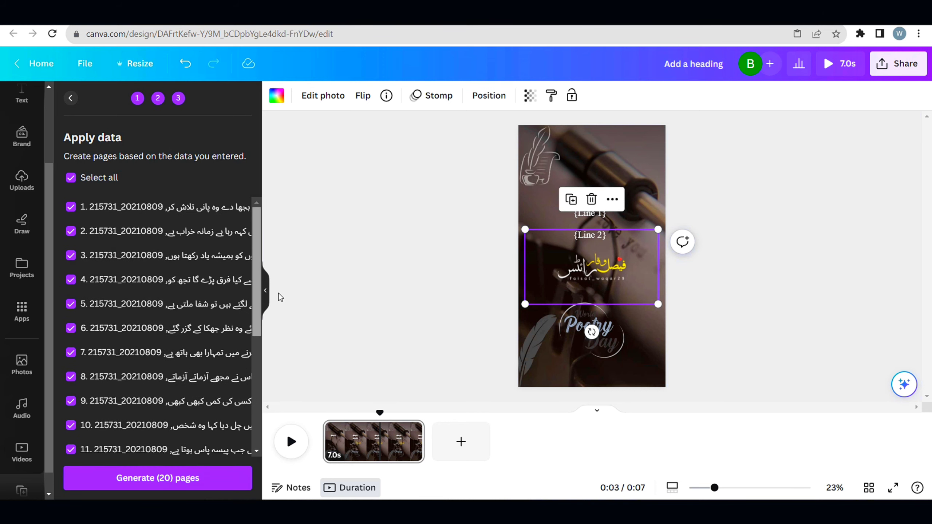
pyautogui.scroll(-5, 258, 349)
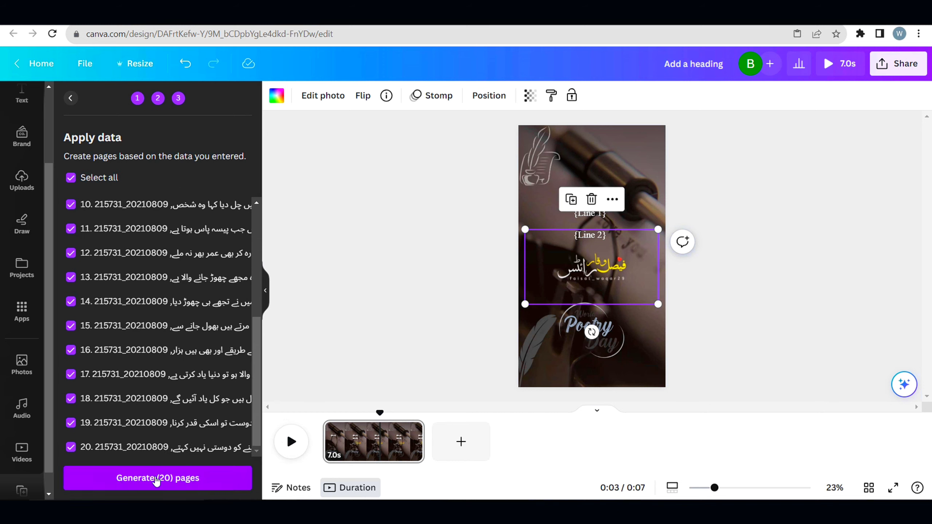
pyautogui.click(157, 478)
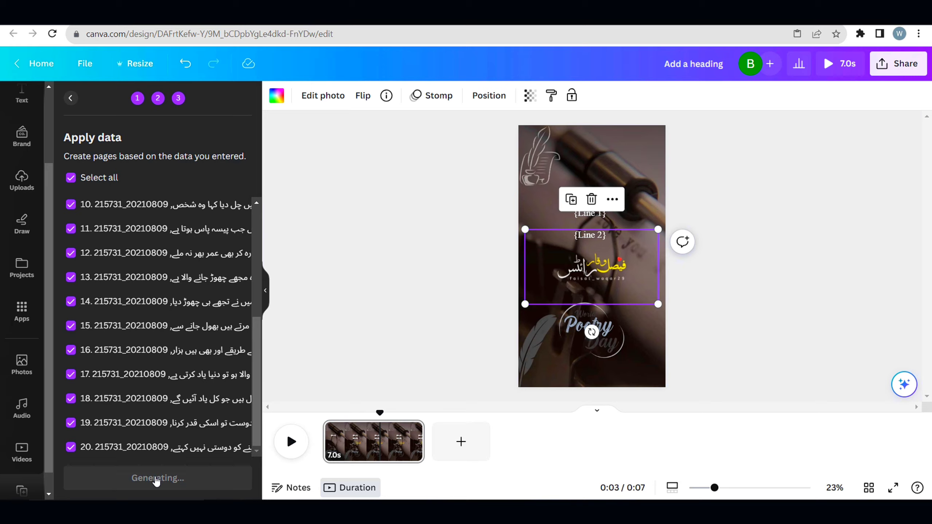
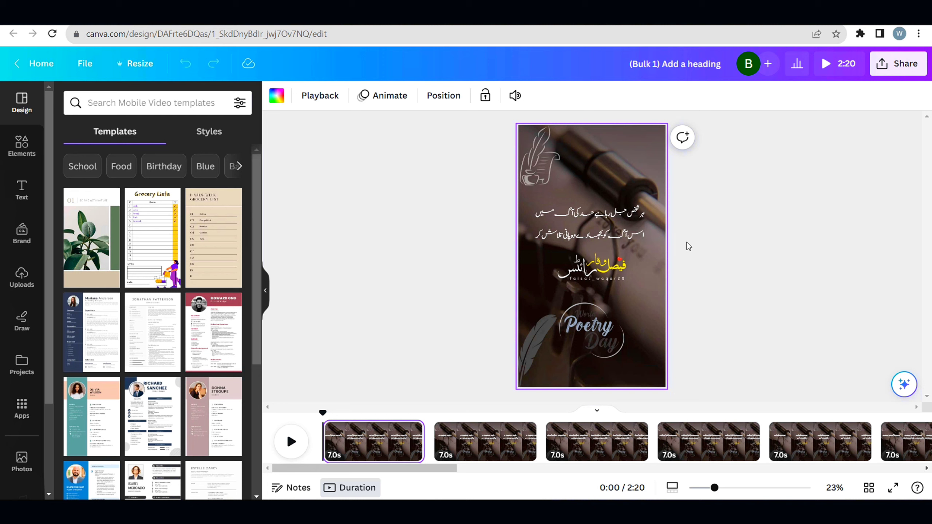
# Preview the generated pages by scrubbing the timeline to about 21 seconds, and inspect pages 1 and 2.
pyautogui.moveTo(323, 413); pyautogui.dragTo(623, 420)
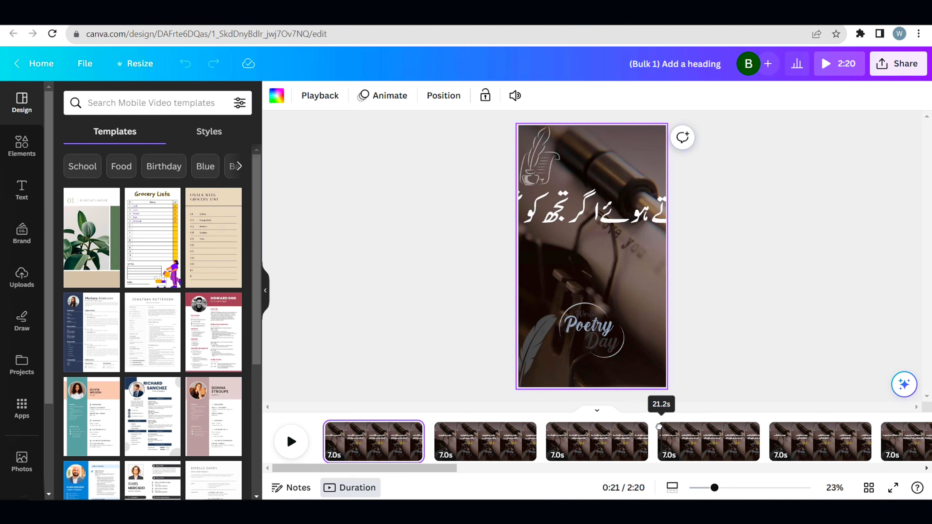
pyautogui.click(385, 439)
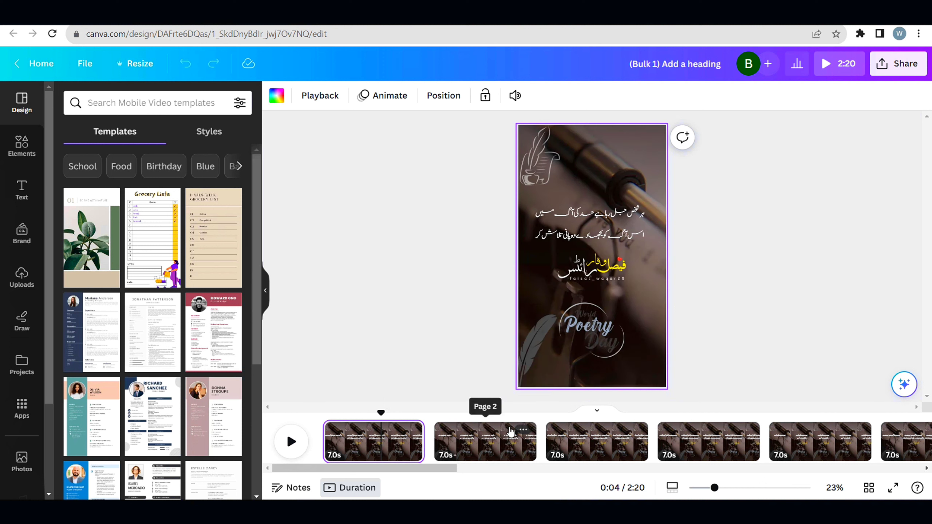
pyautogui.click(511, 433)
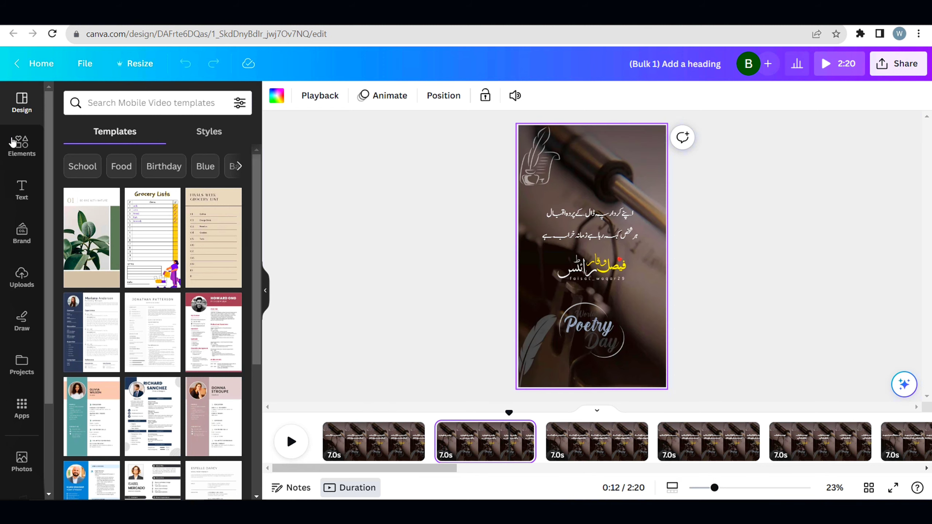
# Search the elements library for "background".
pyautogui.click(23, 146)
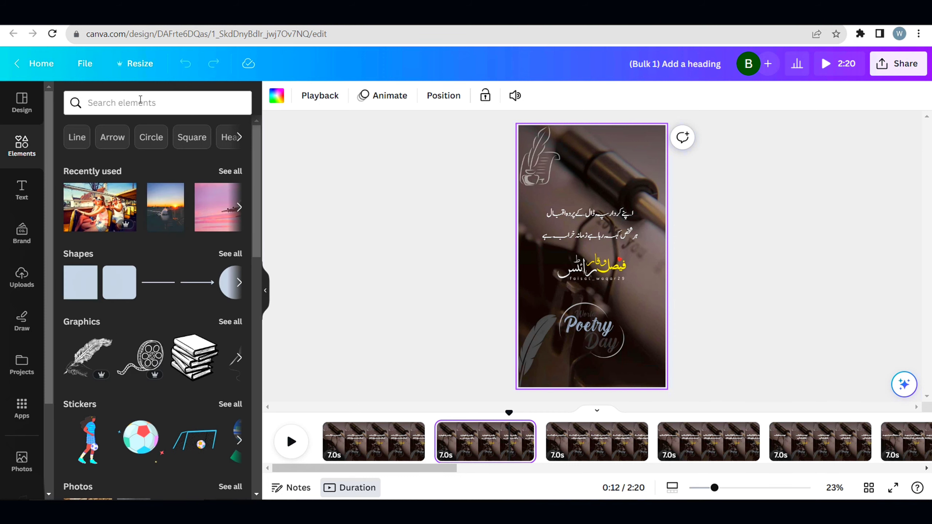
pyautogui.click(140, 99)
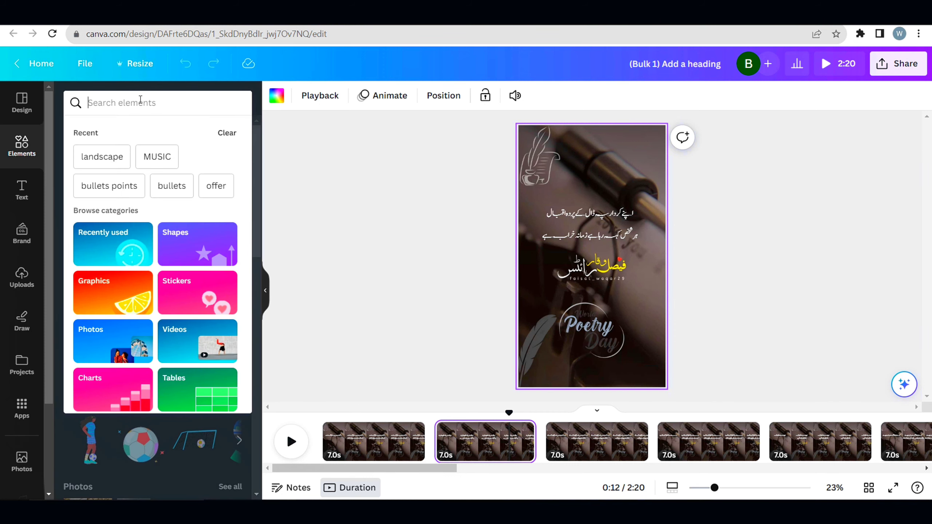
pyautogui.write('back')
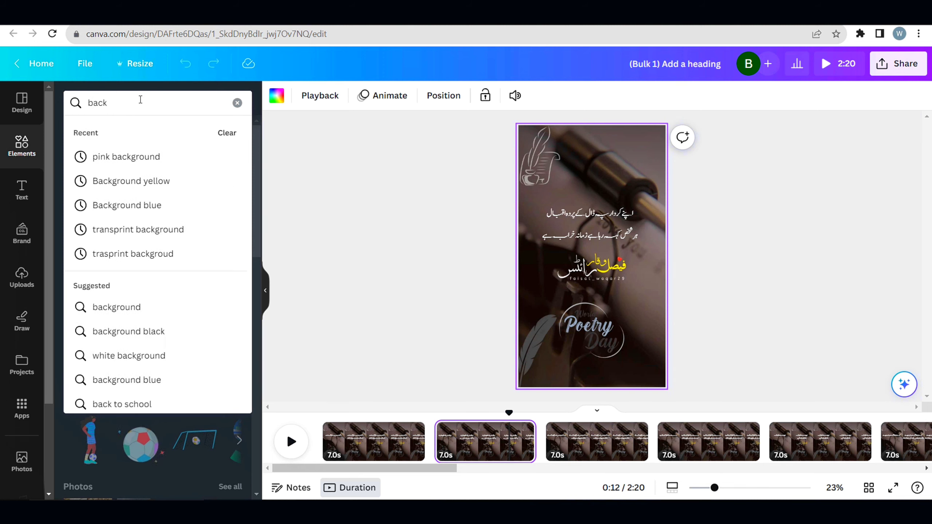
pyautogui.write('ground')
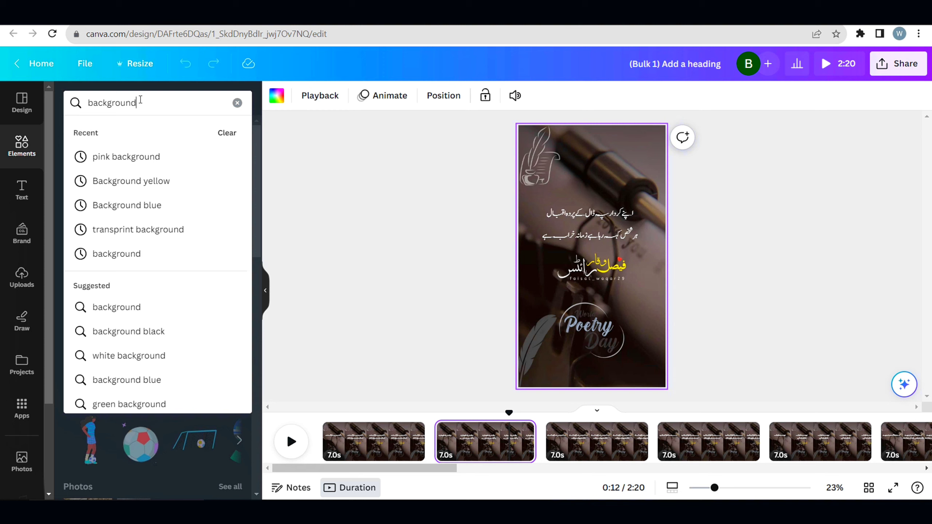
pyautogui.press('Return')
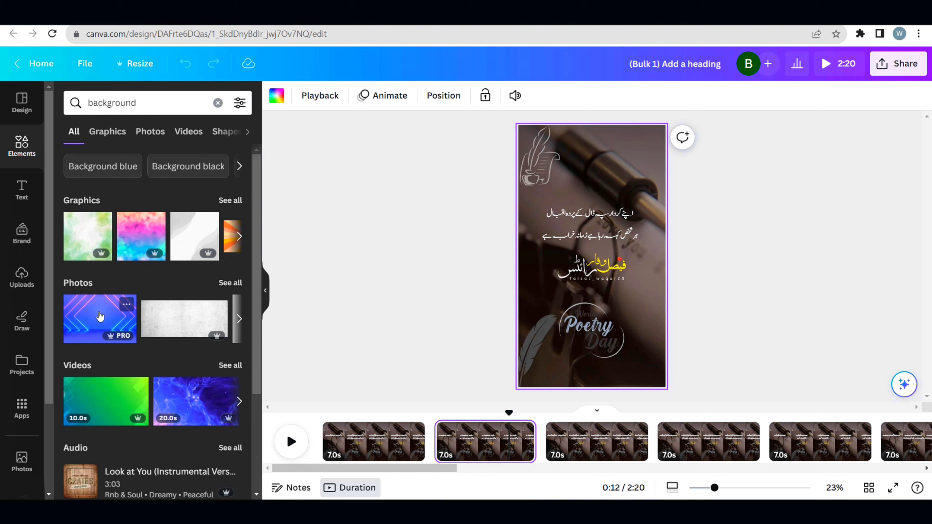
# Add the blue neon-line photo from the results to page 2 and make it the page's background.
pyautogui.moveTo(100, 316); pyautogui.dragTo(593, 333)
pyautogui.rightClick(626, 337)
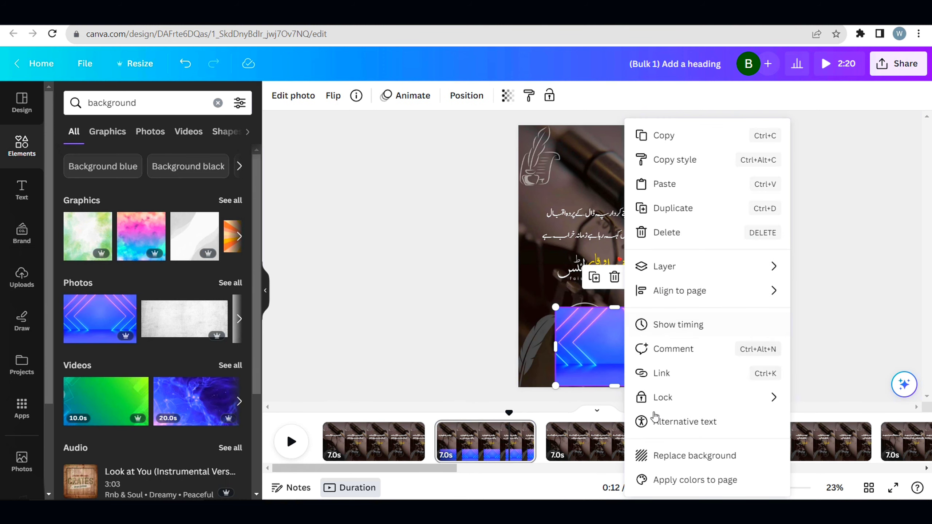
pyautogui.click(693, 457)
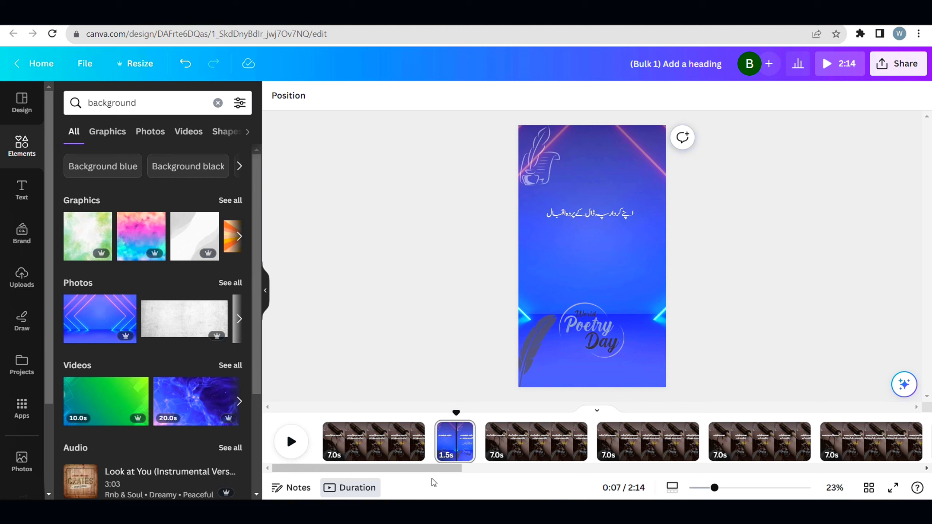
# Look along the timeline's page thumbnails and undo the background replacement on page 2.
pyautogui.moveTo(434, 469); pyautogui.dragTo(565, 474)
pyautogui.hscroll(5, 564, 473)
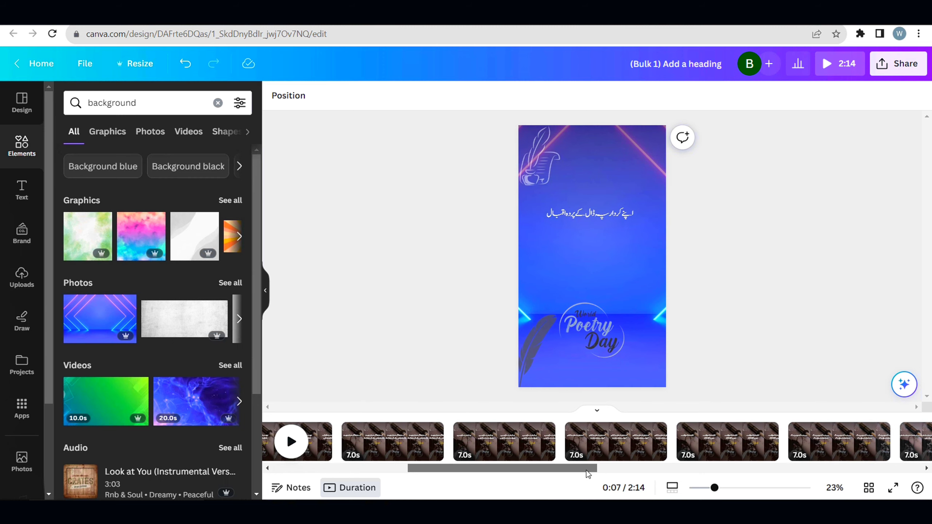
pyautogui.moveTo(418, 475); pyautogui.dragTo(369, 477)
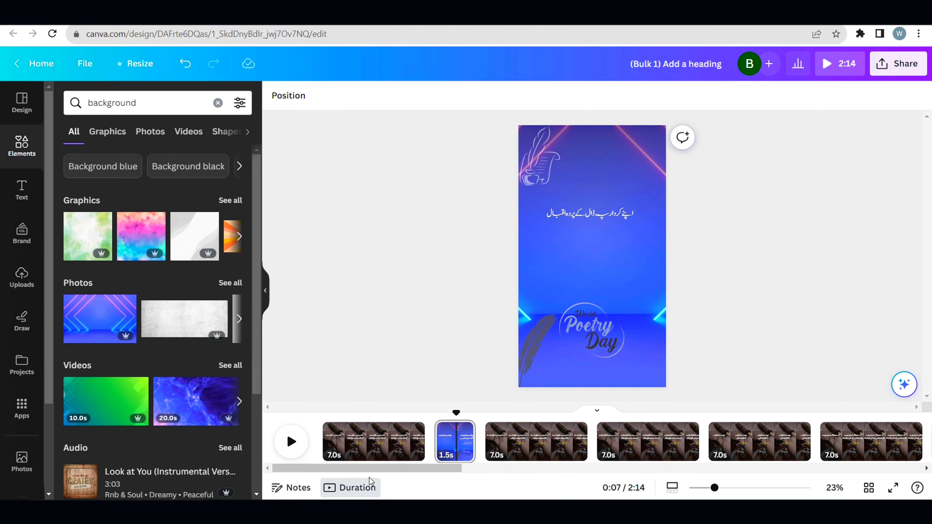
pyautogui.hotkey('ctrl', 'z')
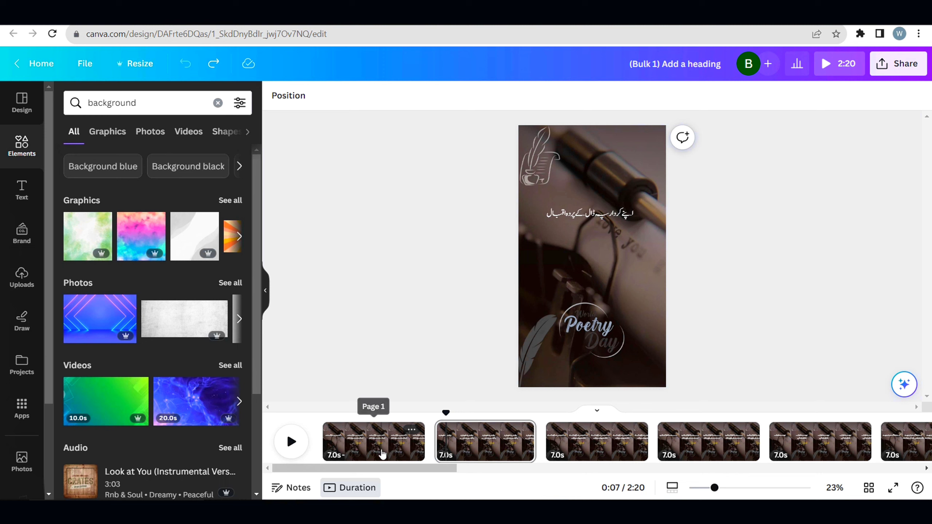
# Return the playhead to the start of page 1, view the audio results for "background", and clear the element search.
pyautogui.moveTo(445, 412); pyautogui.dragTo(323, 416)
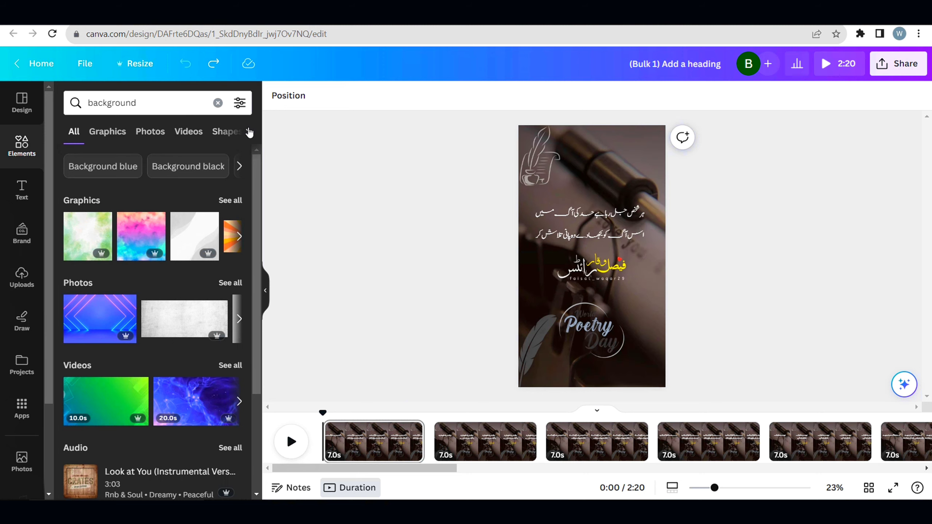
pyautogui.click(247, 132)
pyautogui.click(194, 131)
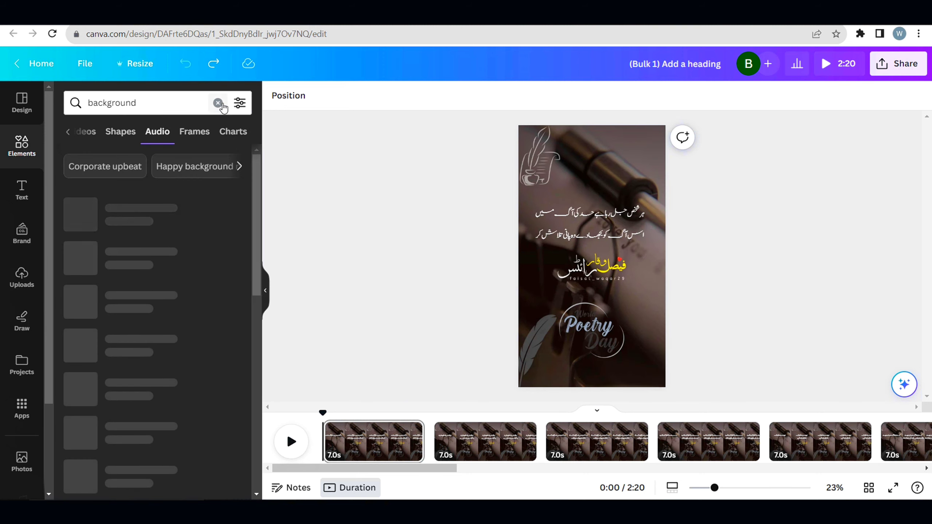
pyautogui.click(218, 103)
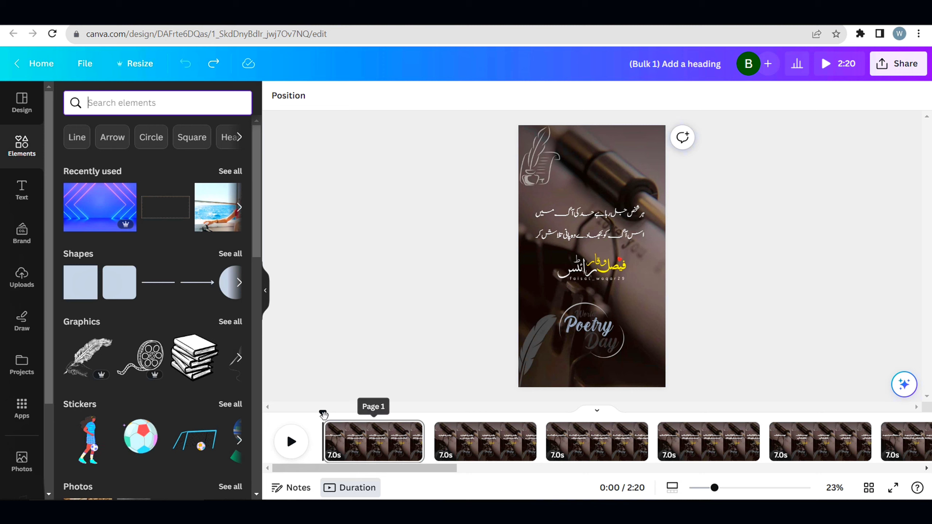
# Preview the verse animations by scrubbing through page 1, and play the video from the start into page 2.
pyautogui.moveTo(362, 414); pyautogui.dragTo(423, 410)
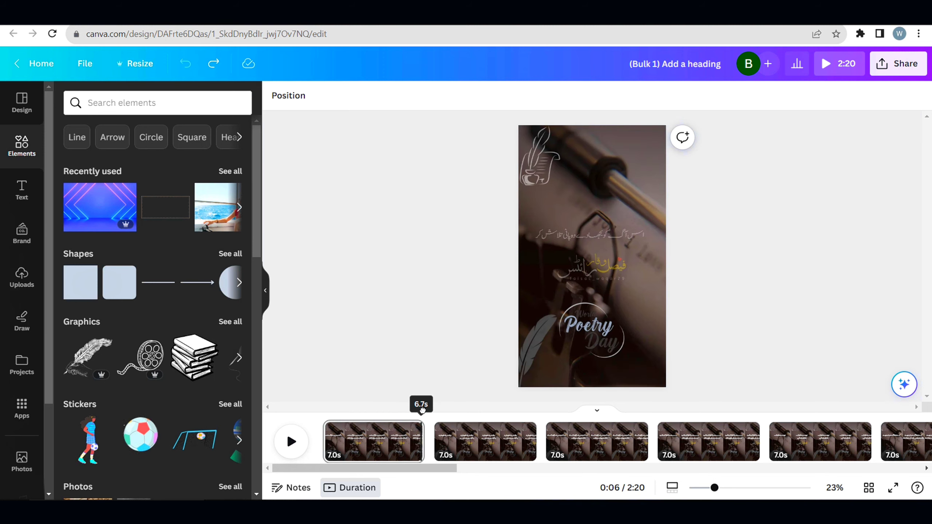
pyautogui.moveTo(431, 422); pyautogui.dragTo(323, 412)
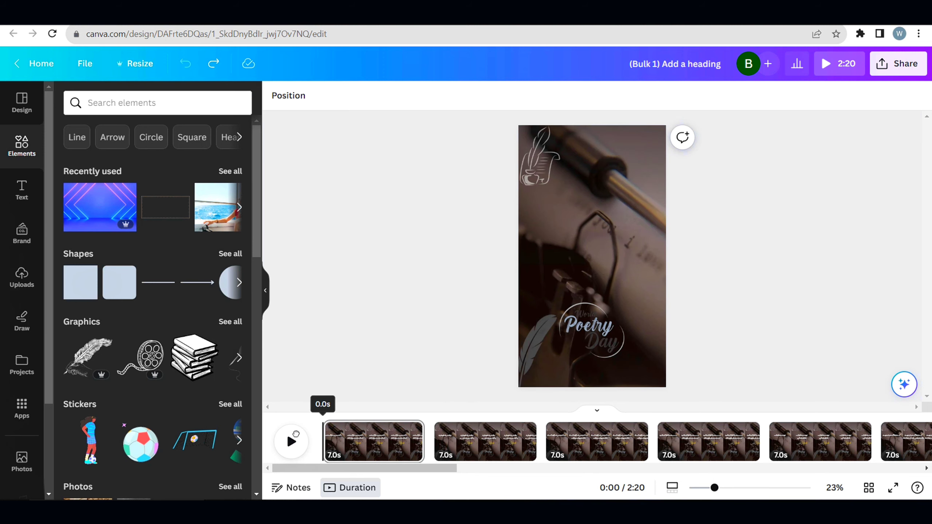
pyautogui.click(298, 454)
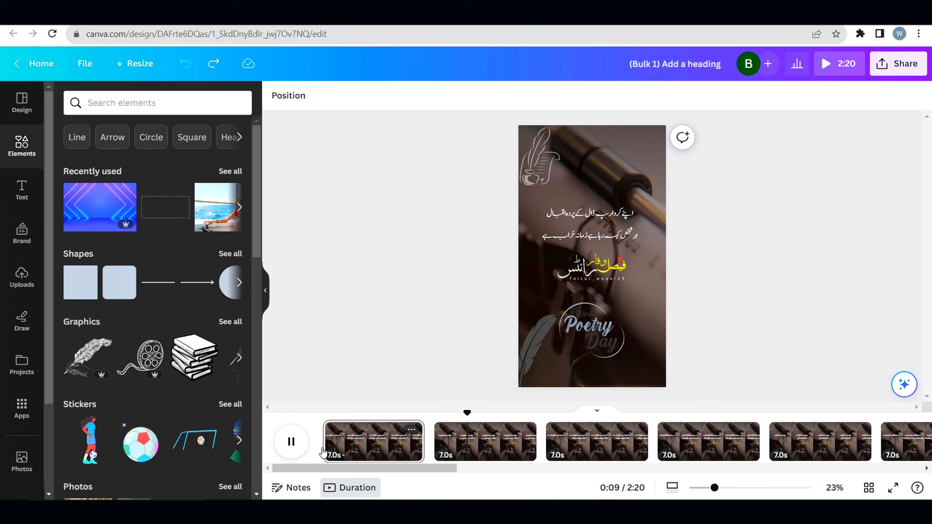
pyautogui.click(289, 442)
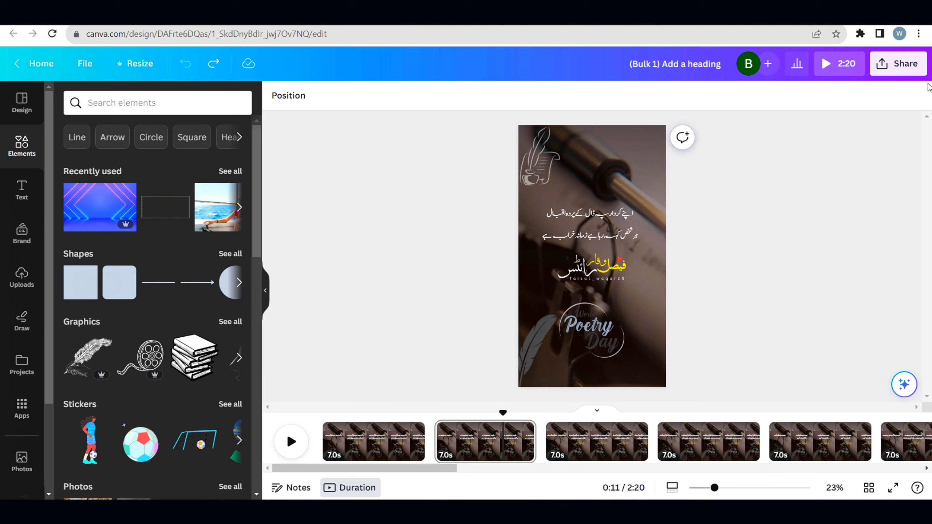
# Download all 20 pages as separate MP4 Video files at 4K (UHD) quality.
pyautogui.click(899, 65)
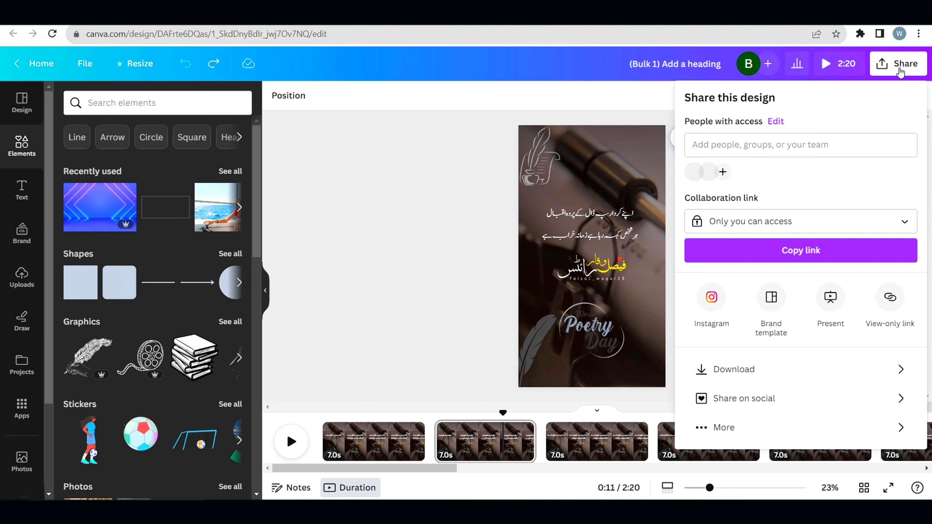
pyautogui.click(734, 369)
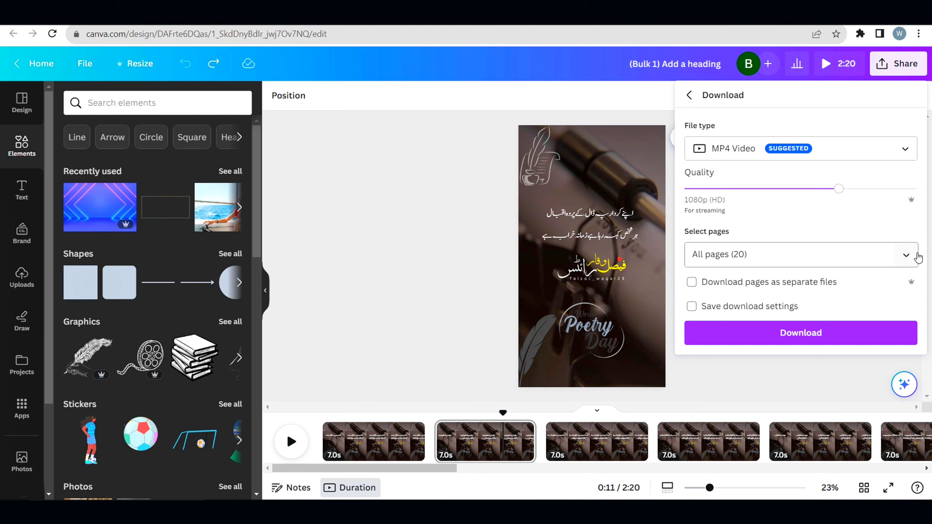
pyautogui.click(915, 257)
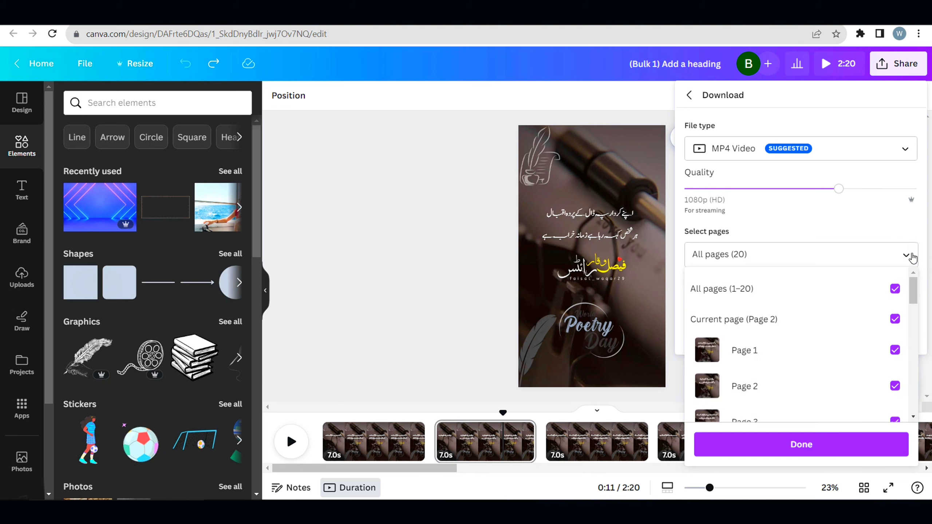
pyautogui.click(910, 257)
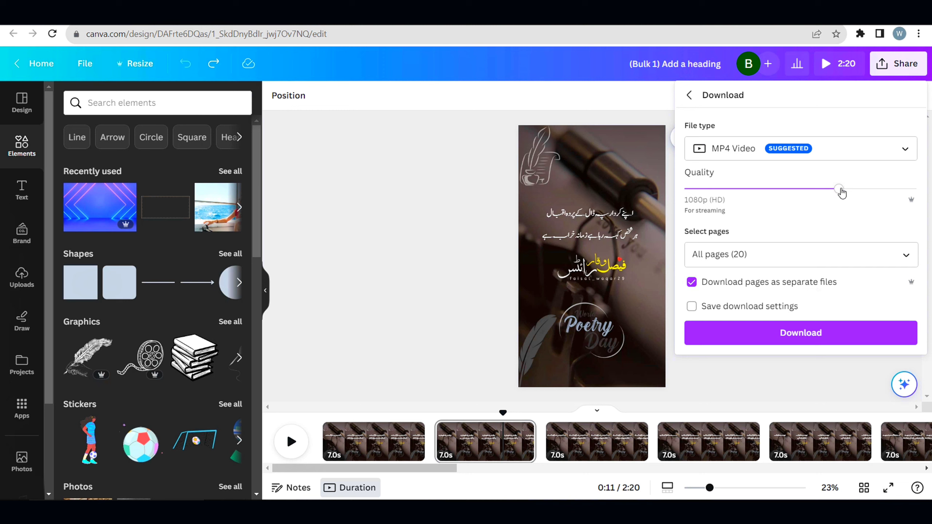
pyautogui.click(902, 188)
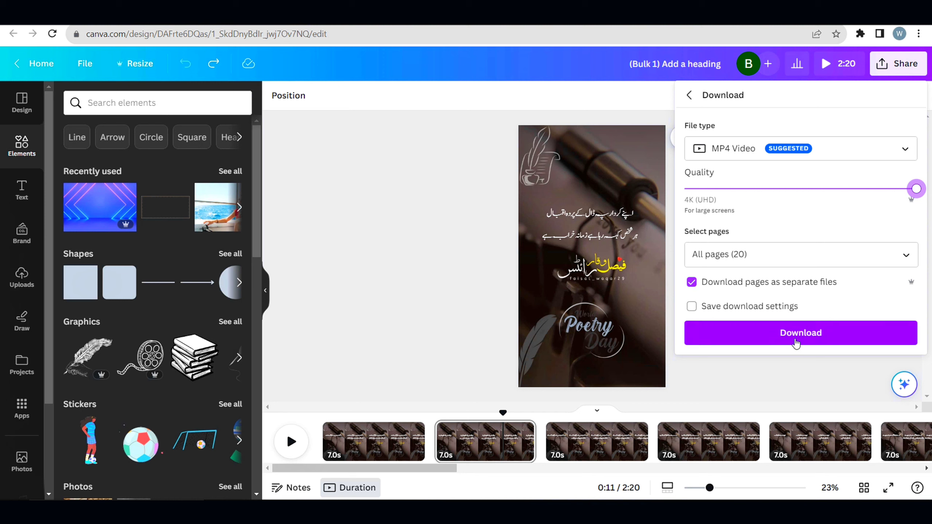
pyautogui.click(795, 343)
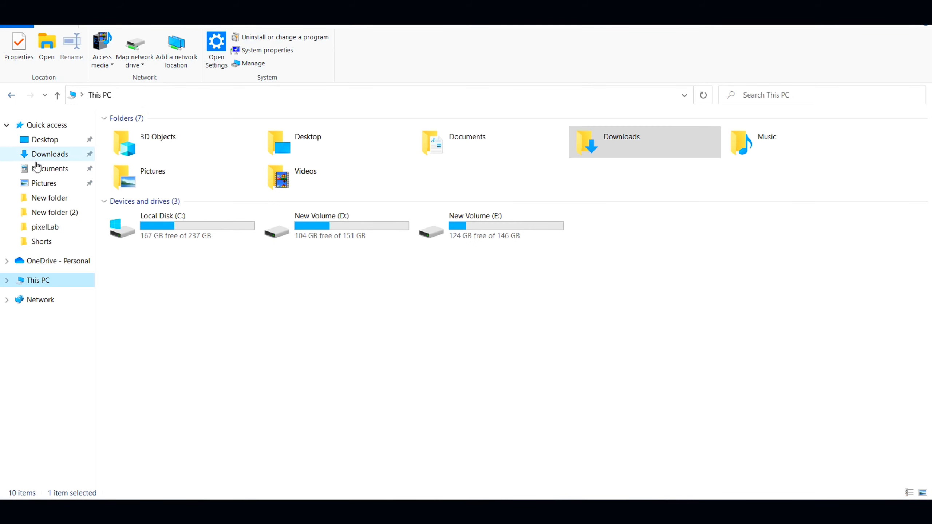
# Switch to File Explorer, open the Downloads folder, and look through the downloaded archive and numbered videos.
pyautogui.click(44, 158)
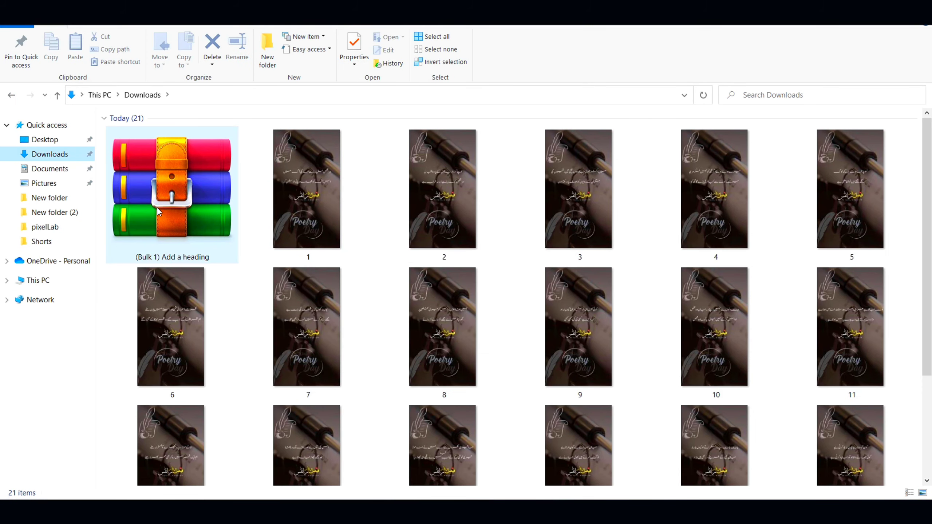
pyautogui.scroll(-5, 655, 287)
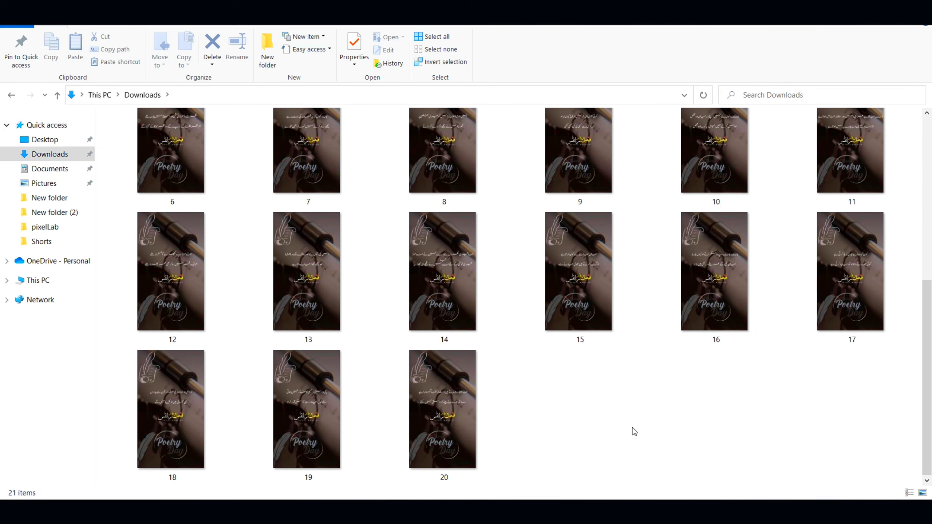
pyautogui.hotkey('ctrl', 'a')
pyautogui.scroll(5, 495, 254)
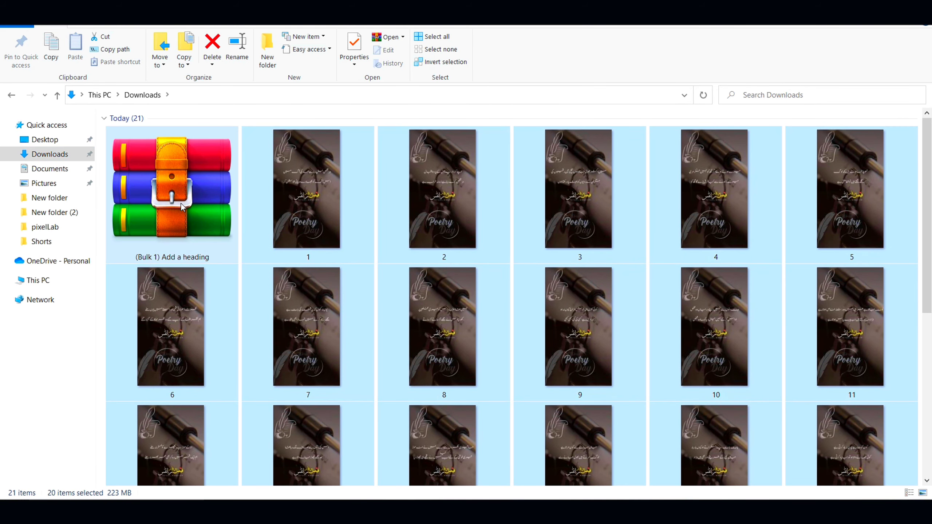
pyautogui.scroll(-5, 440, 295)
# Create a new folder inside Downloads, keeping its default name.
pyautogui.rightClick(608, 442)
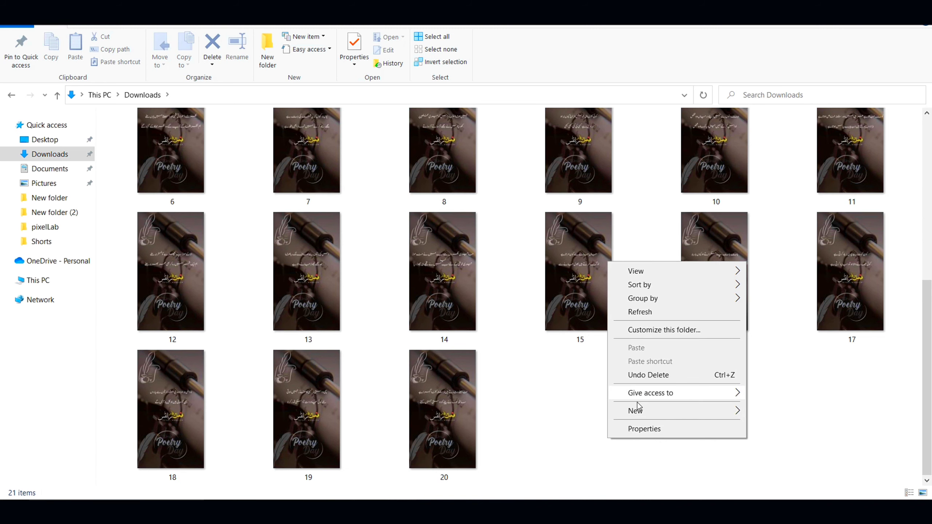
pyautogui.moveTo(730, 410)
pyautogui.click(799, 269)
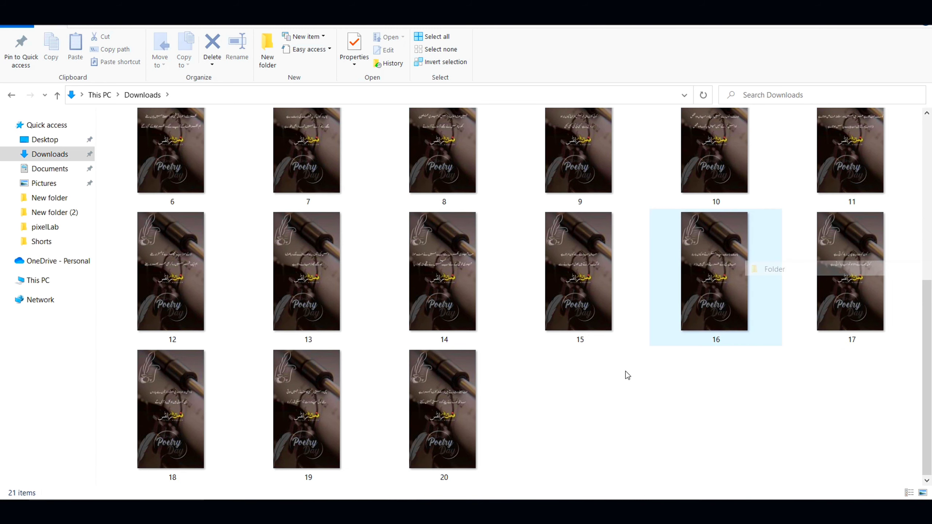
pyautogui.press('Return')
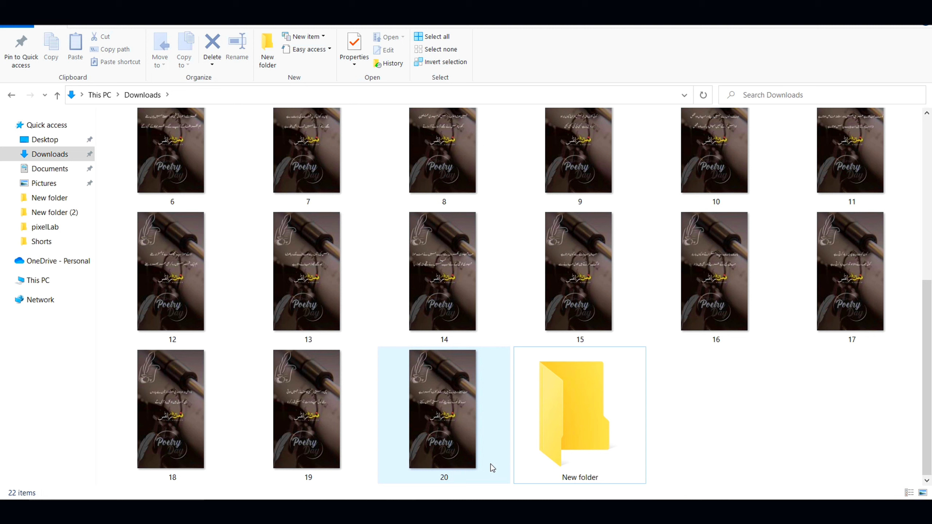
# Move all the numbered videos in Downloads into the new folder, including 5, 11 and 17, leaving the archive outside.
pyautogui.moveTo(762, 421); pyautogui.dragTo(196, 161)
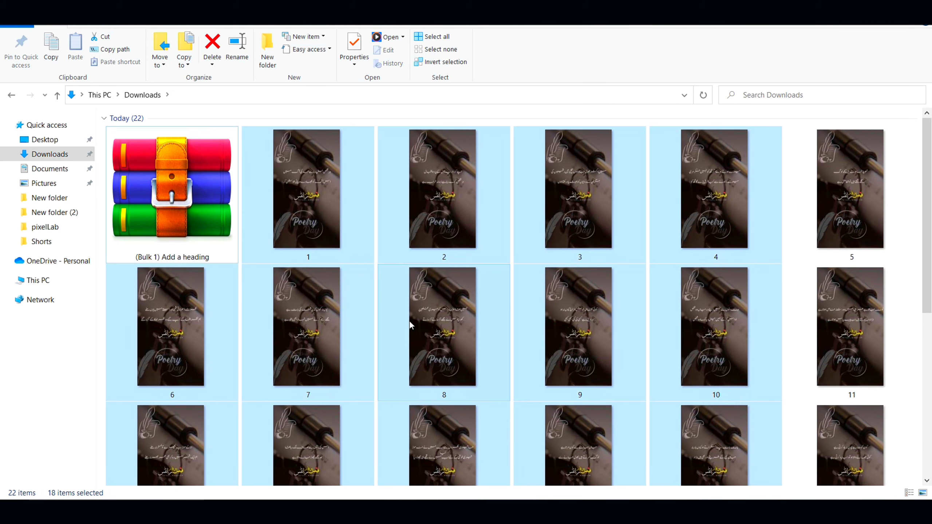
pyautogui.moveTo(410, 321); pyautogui.dragTo(564, 411)
pyautogui.moveTo(467, 437); pyautogui.dragTo(569, 432)
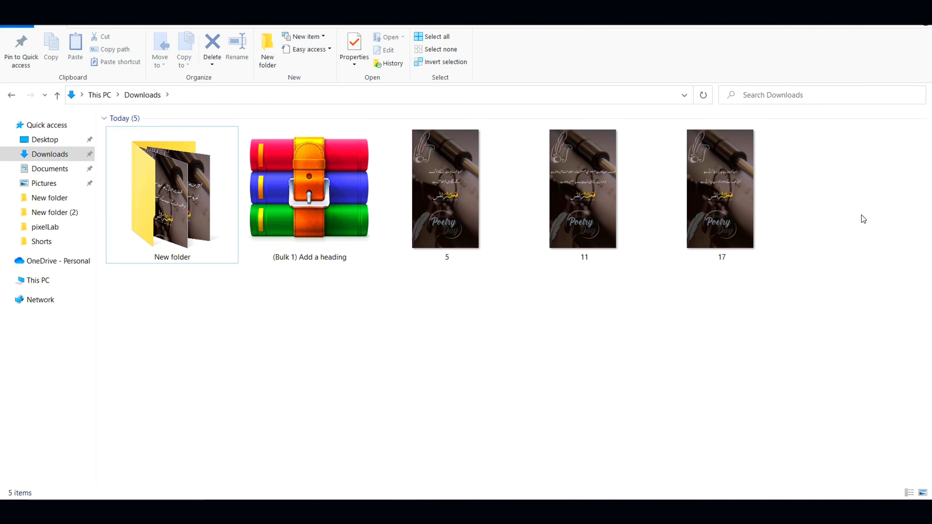
pyautogui.moveTo(905, 203); pyautogui.dragTo(140, 229)
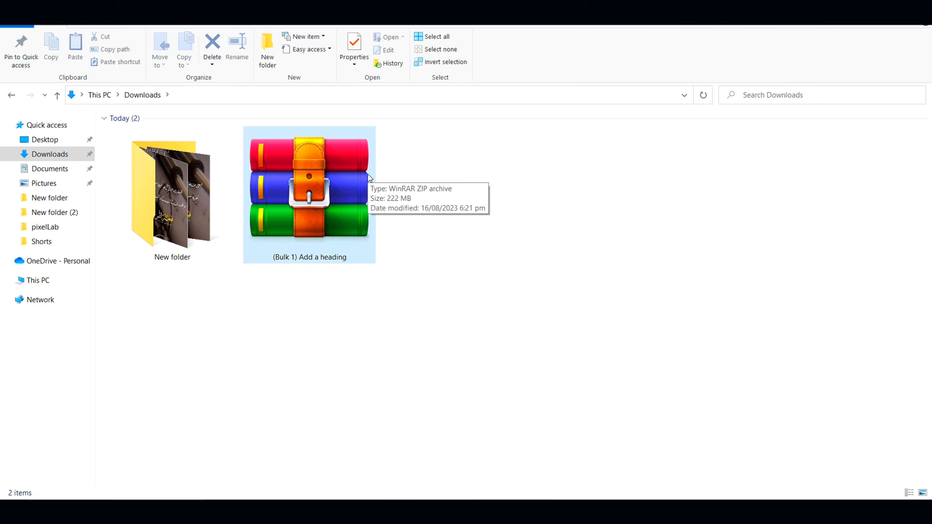
# Extract the "(Bulk 1) Add a heading" archive directly into Downloads and look through the extracted videos.
pyautogui.rightClick(312, 204)
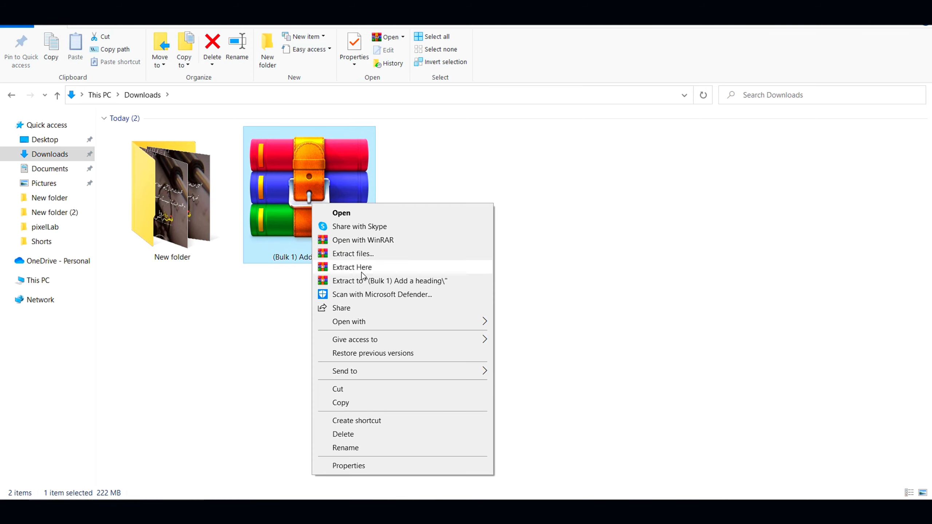
pyautogui.click(373, 269)
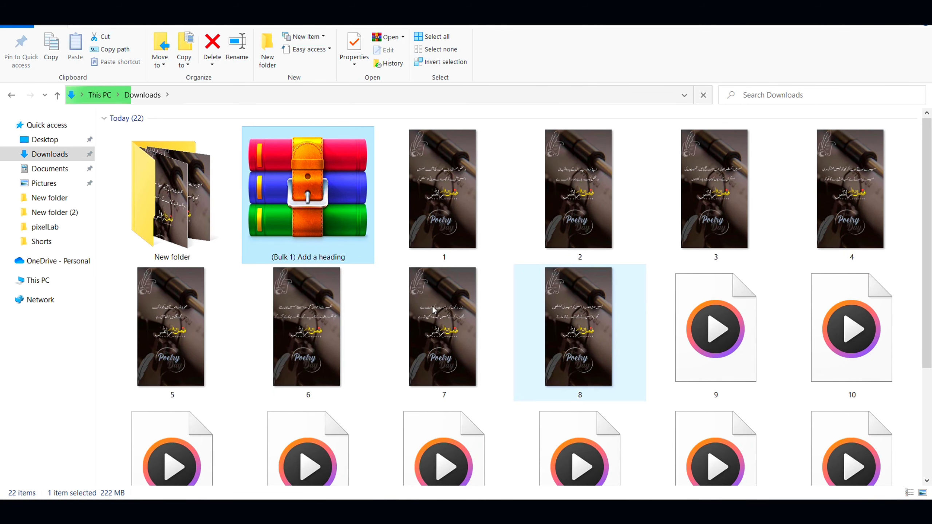
pyautogui.scroll(-5, 182, 343)
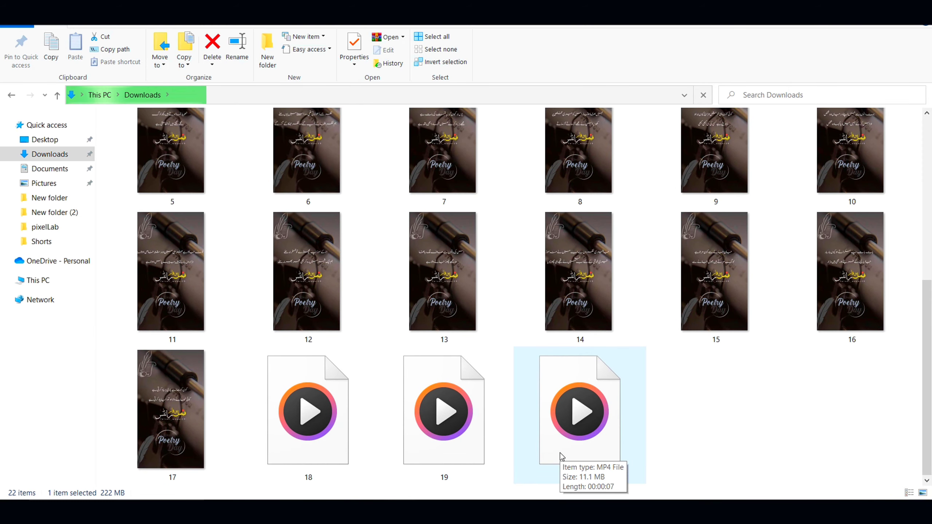
# Select the block of extracted videos in Downloads around 1 to 3 and 5 to 9, leaving out New folder and the archive.
pyautogui.scroll(5, 465, 298)
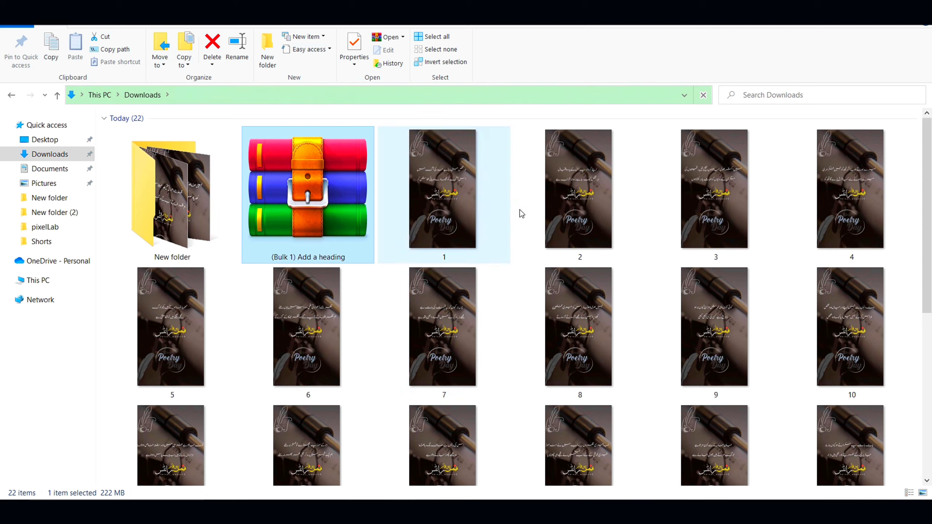
pyautogui.click(450, 205)
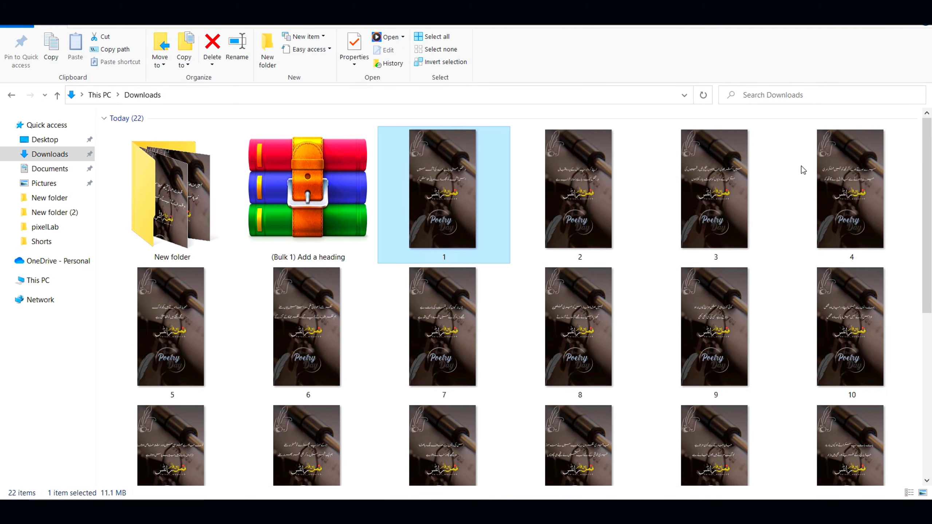
pyautogui.scroll(-5, 646, 298)
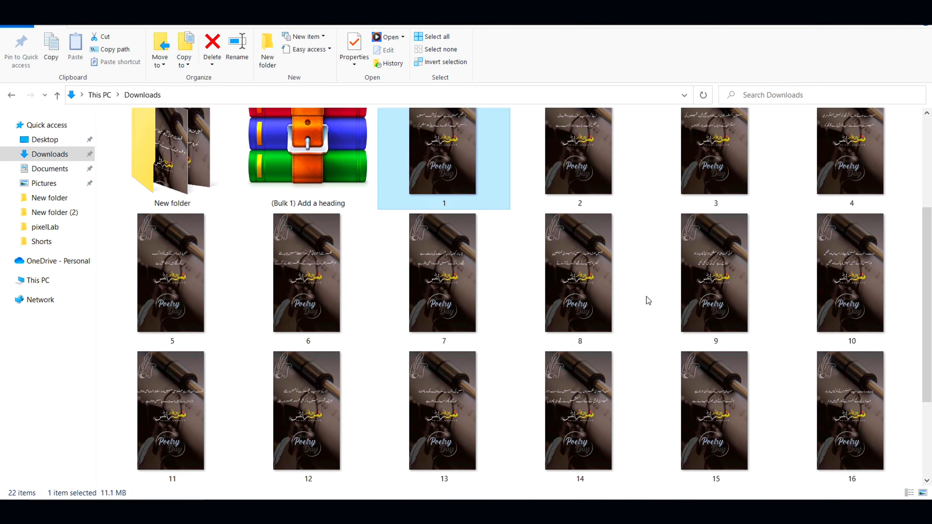
pyautogui.moveTo(725, 448); pyautogui.dragTo(125, 111)
pyautogui.keyDown('ctrl'); pyautogui.click(172, 206); pyautogui.keyUp('ctrl')
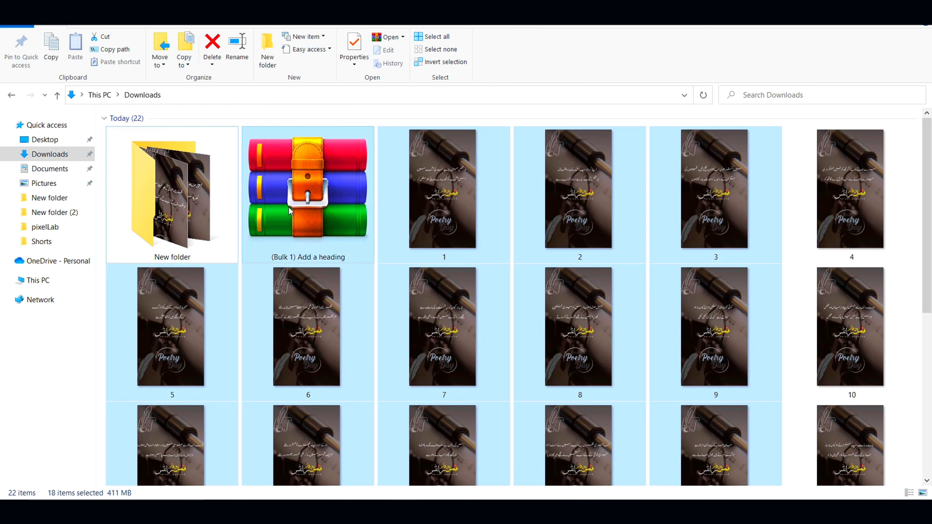
pyautogui.keyDown('ctrl'); pyautogui.click(308, 206); pyautogui.keyUp('ctrl')
# Play the selected videos, view them in full screen, return to the windowed view, pause on video 3, and close the player.
pyautogui.rightClick(447, 197)
pyautogui.click(476, 206)
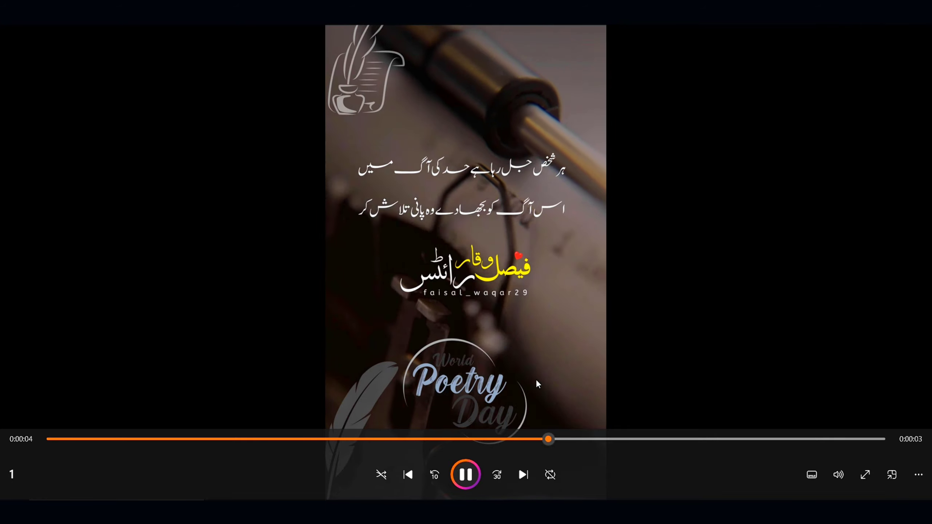
pyautogui.doubleClick(546, 360)
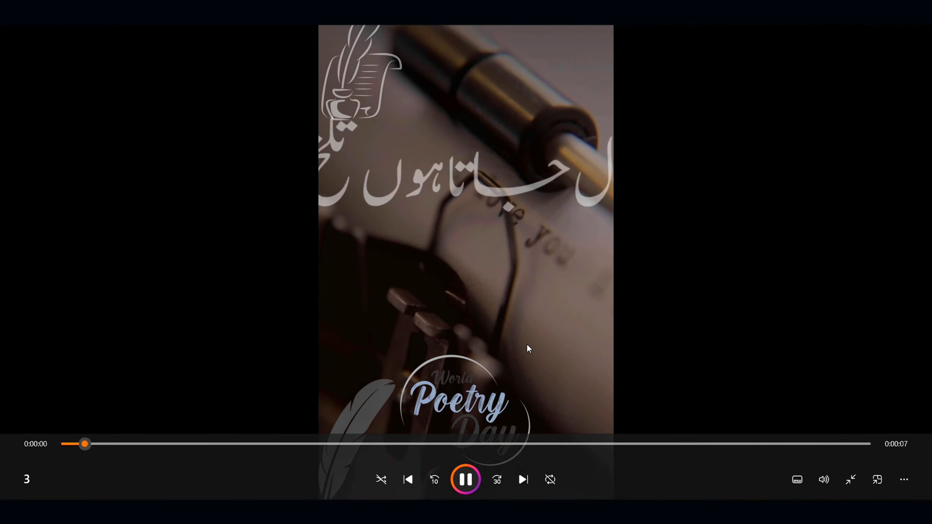
pyautogui.doubleClick(526, 294)
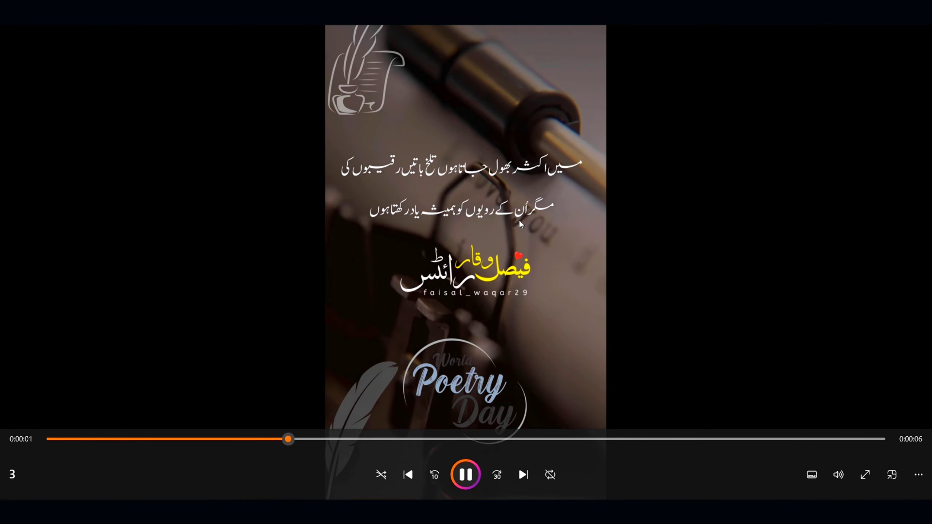
pyautogui.click(465, 476)
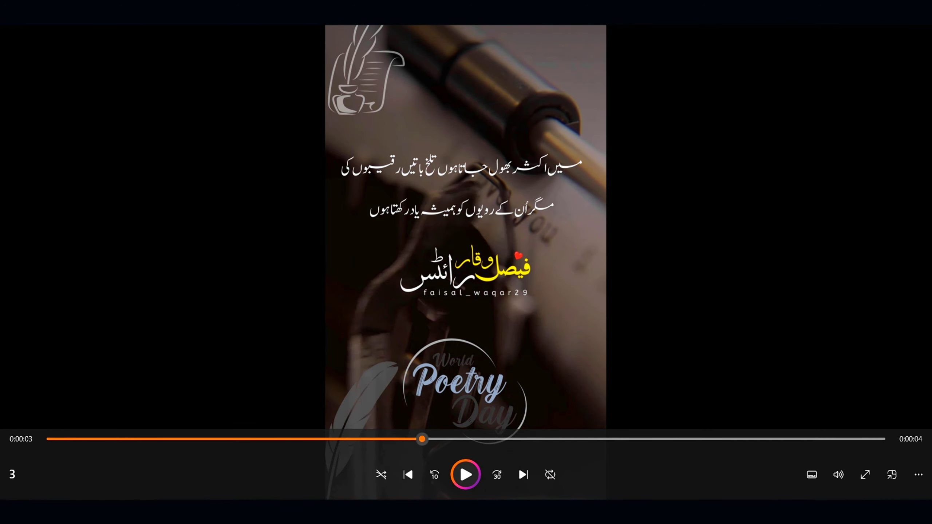
pyautogui.hotkey('alt', 'F4')
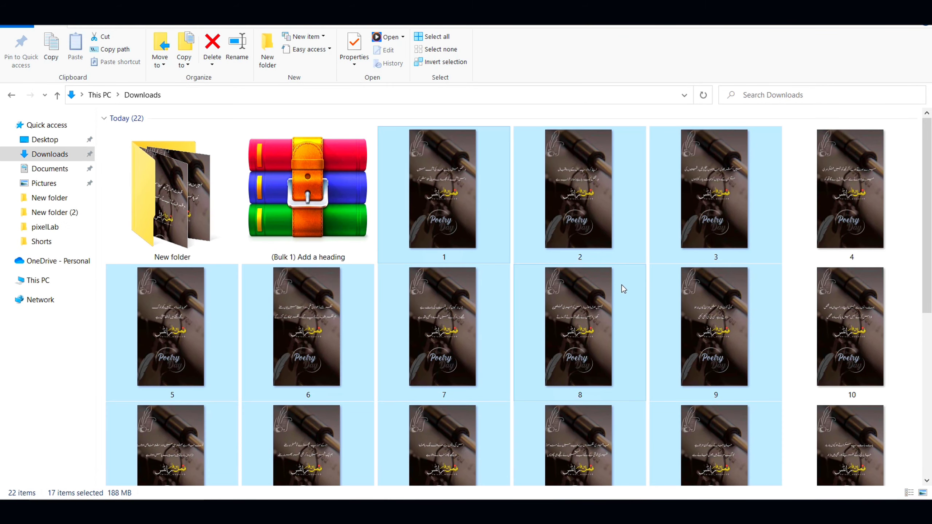